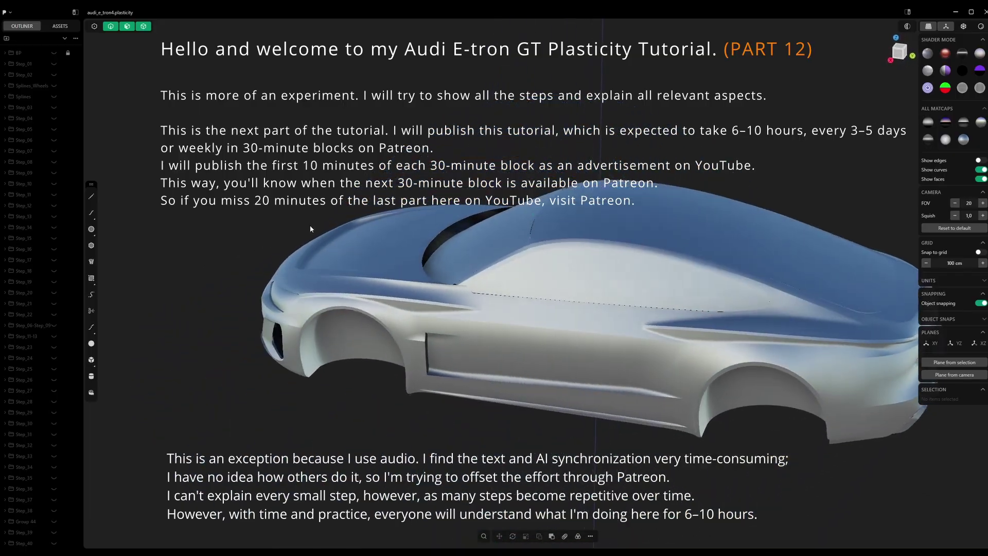
Examine the car body's side and rear surfaces under different matcap shading from several angles
scroll(462, 352, "up", 5)
middle_click_drag(461, 353, 562, 373)
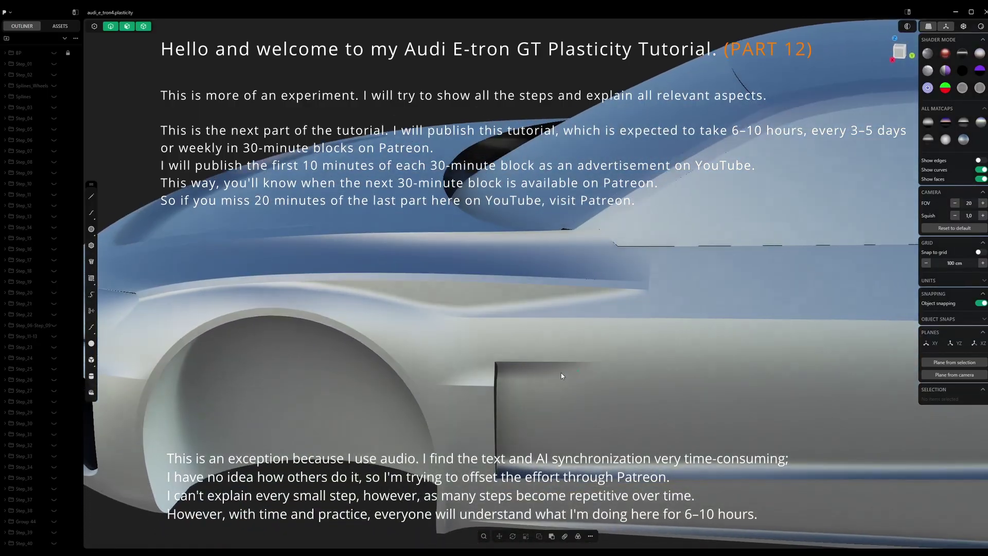
left_click(981, 123)
middle_click_drag(641, 323, 754, 259)
left_click(928, 70)
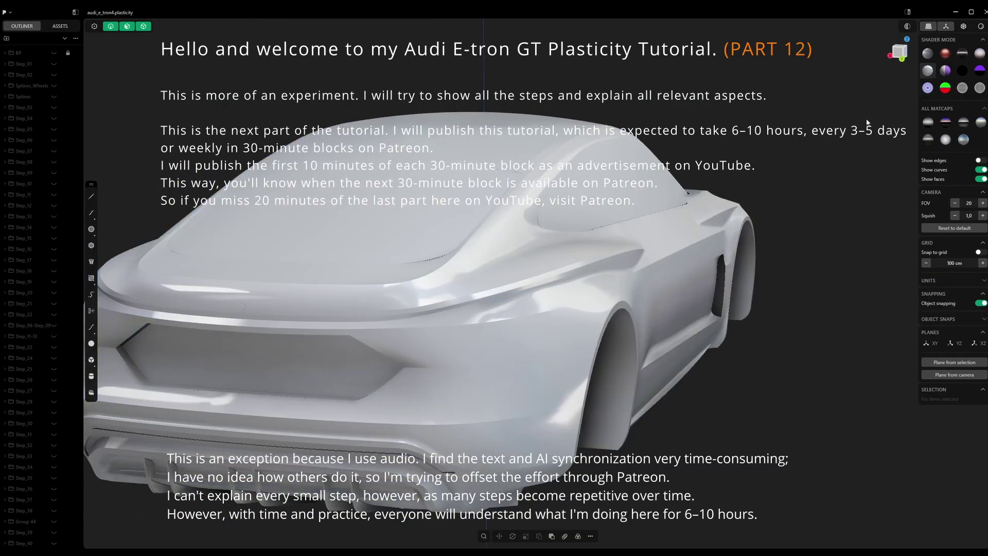
middle_click_drag(623, 242, 673, 269)
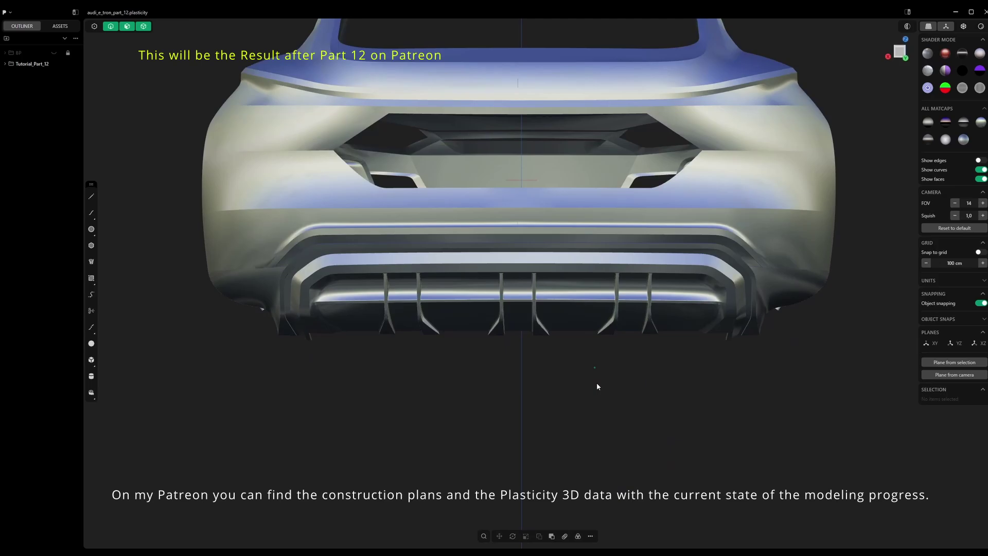
middle_click_drag(597, 386, 702, 369)
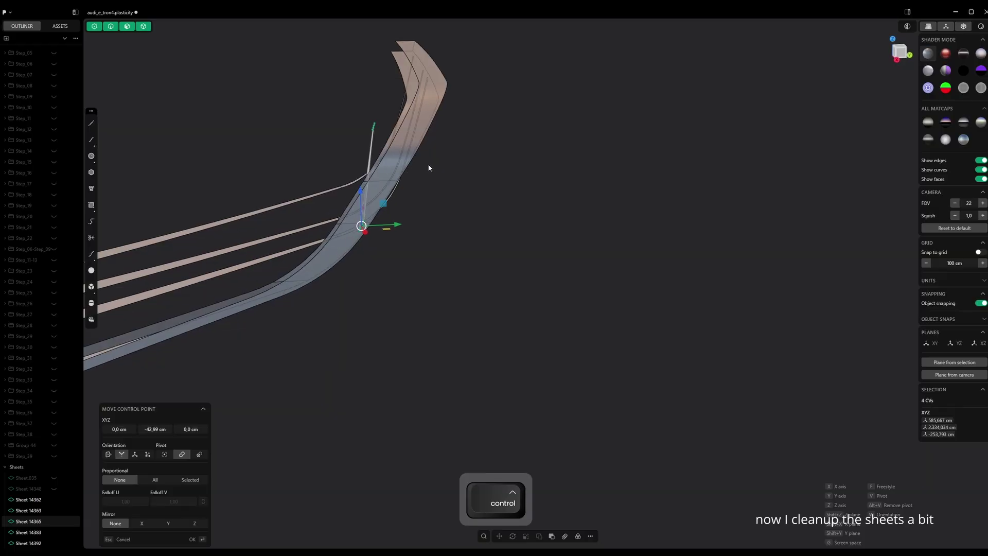
Undo the recent control-point moves and the face refit on the diffuser's horizontal crossbar sheet
key("ctrl+z")
key("ctrl+z")
key("ctrl+z")
key("ctrl+z")
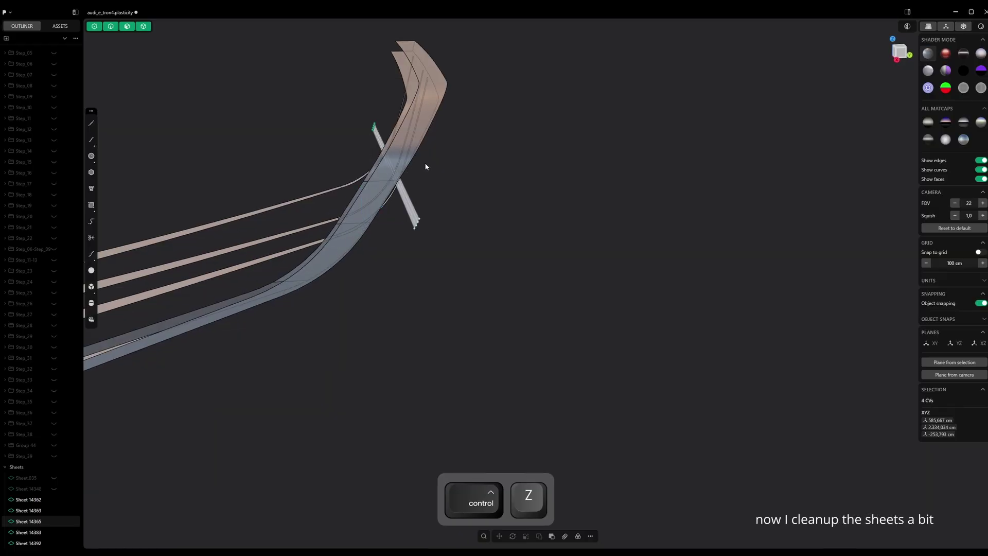
key("ctrl+z")
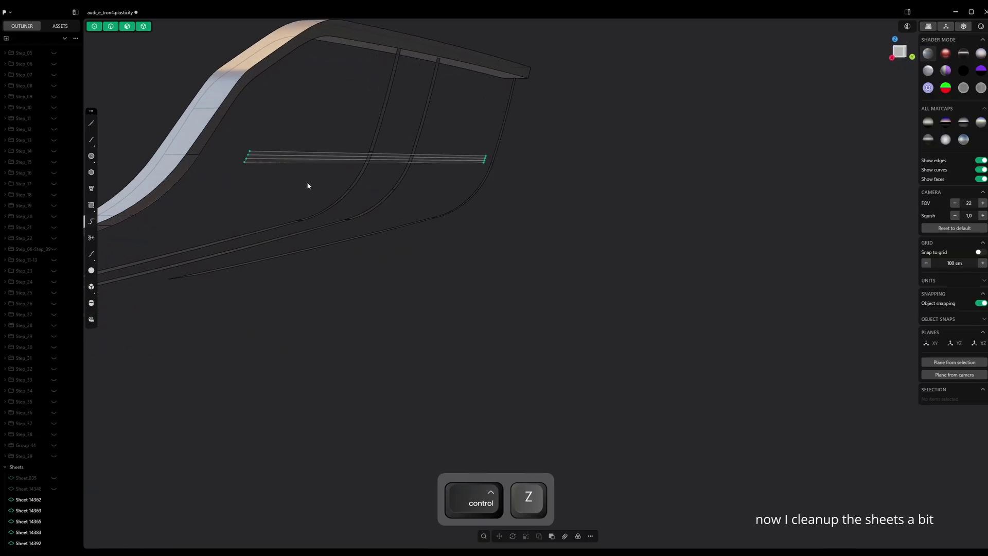
key("ctrl+z")
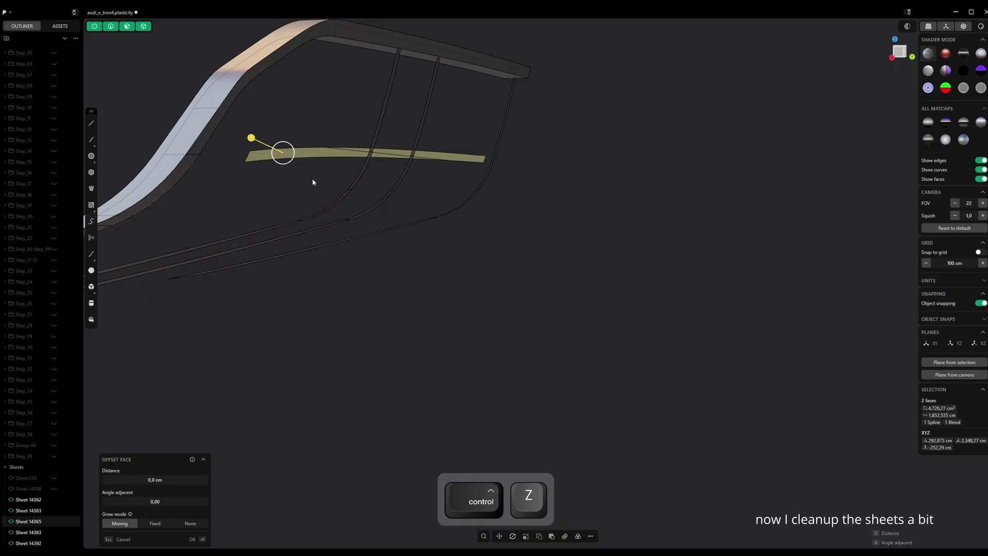
Refit the two selected crossbar faces using degrees 2 and 3 with 1 span in each direction
key("s")
key("q")
left_click(347, 211)
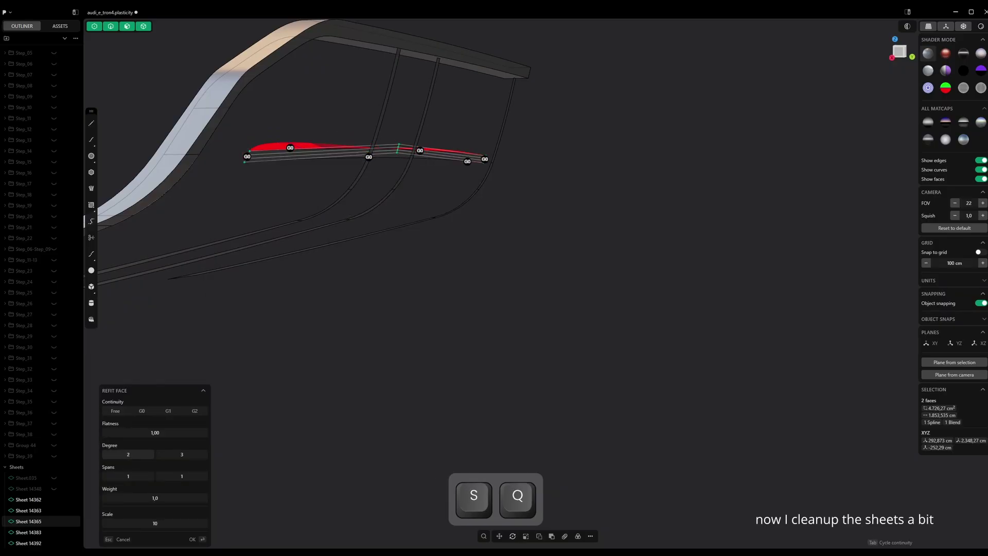
key("Return")
Move the four control points at the crossbar's outer end about -9.76 cm along Y
middle_click_drag(288, 132, 391, 206)
key("g")
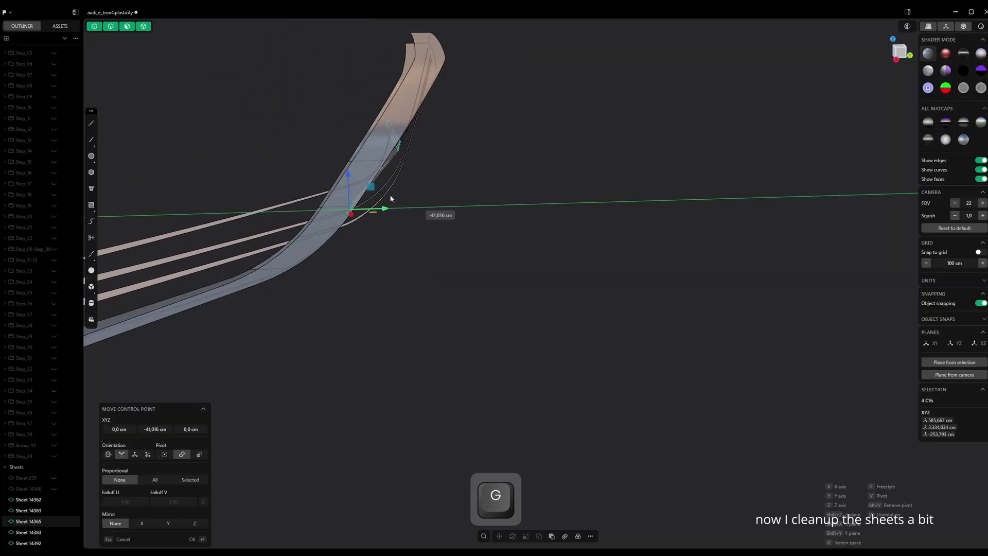
left_click_drag(390, 199, 389, 198)
middle_click_drag(389, 199, 292, 192)
middle_click_drag(427, 167, 325, 162, "shift")
scroll(349, 175, "down", 2)
left_click(900, 51)
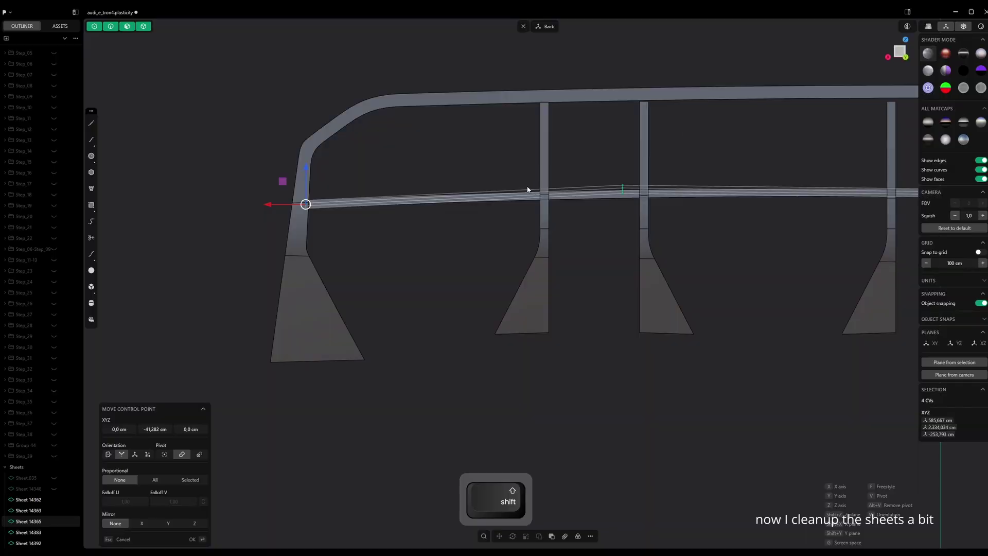
middle_click_drag(482, 194, 331, 232)
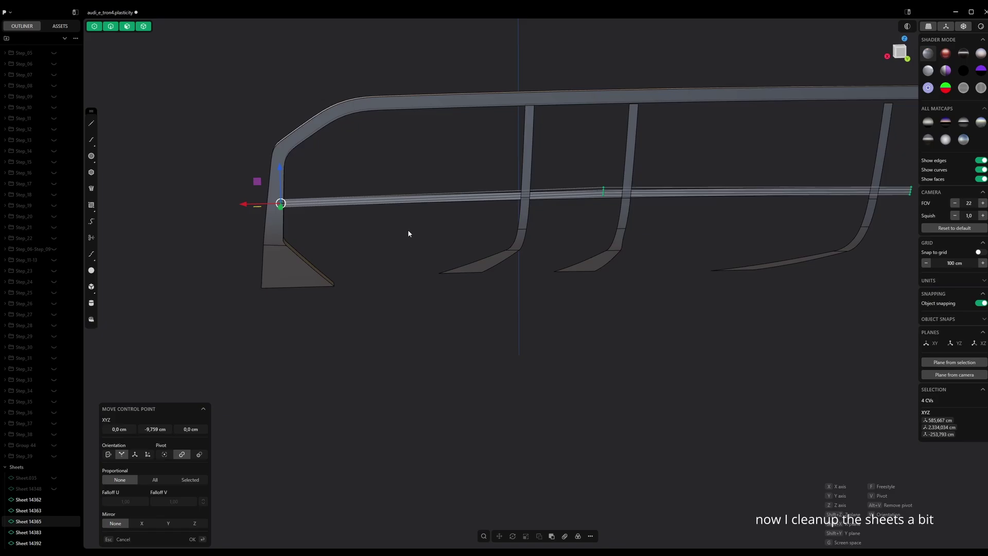
middle_click_drag(406, 232, 377, 228)
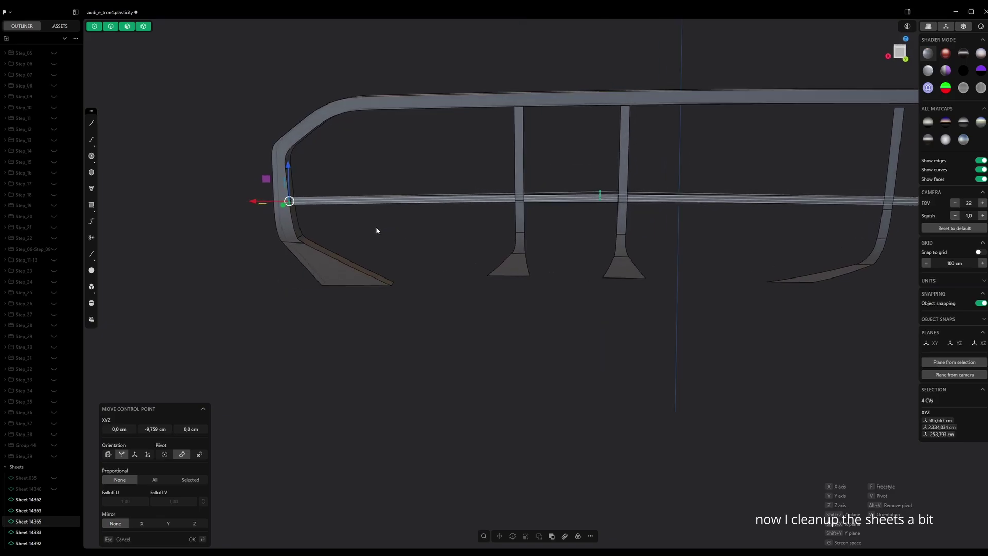
key("Return")
Preview the crossbar sheet mirrored across the vehicle's centre plane in the back view
scroll(385, 226, "down", 5)
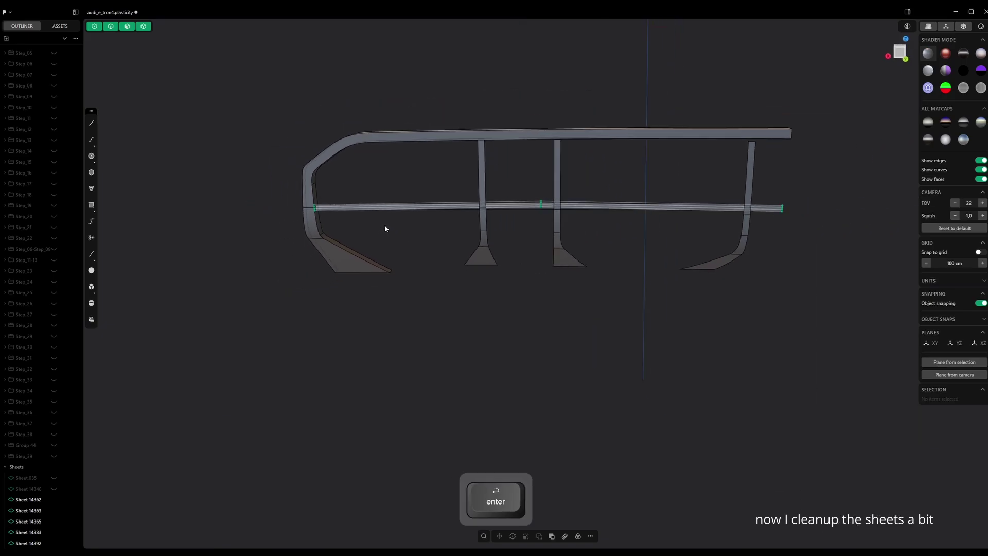
left_click(902, 55)
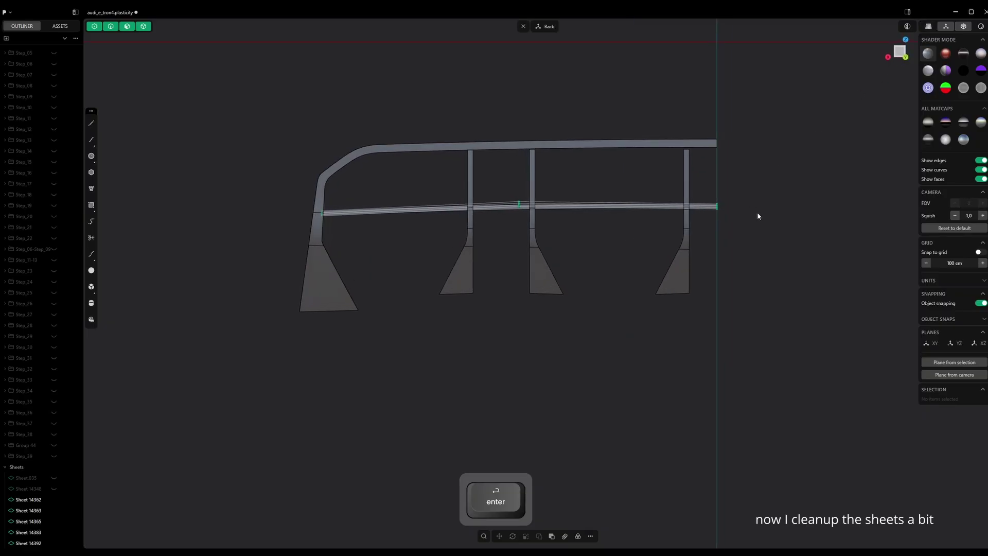
scroll(653, 249, "up", 1)
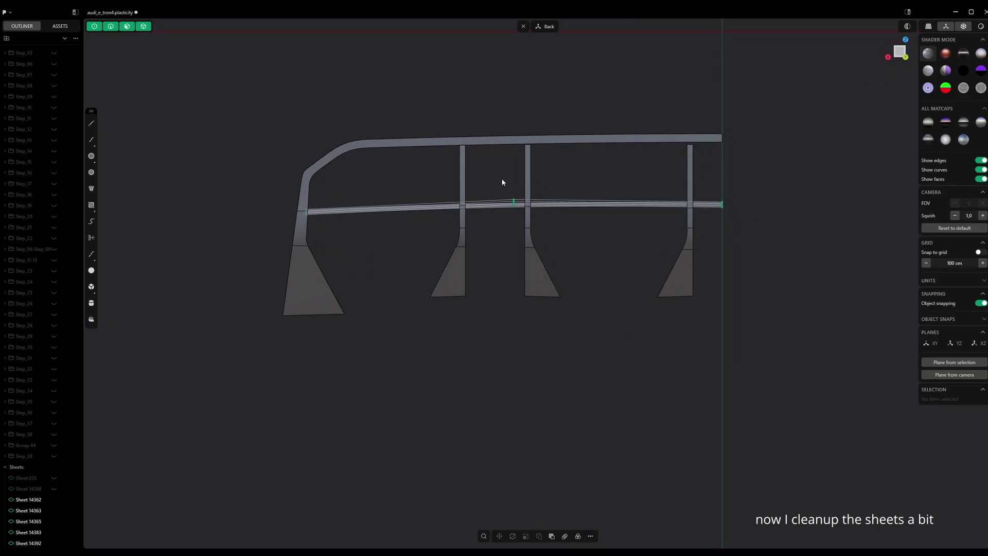
left_click_drag(526, 219, 526, 217)
scroll(521, 214, "up", 3)
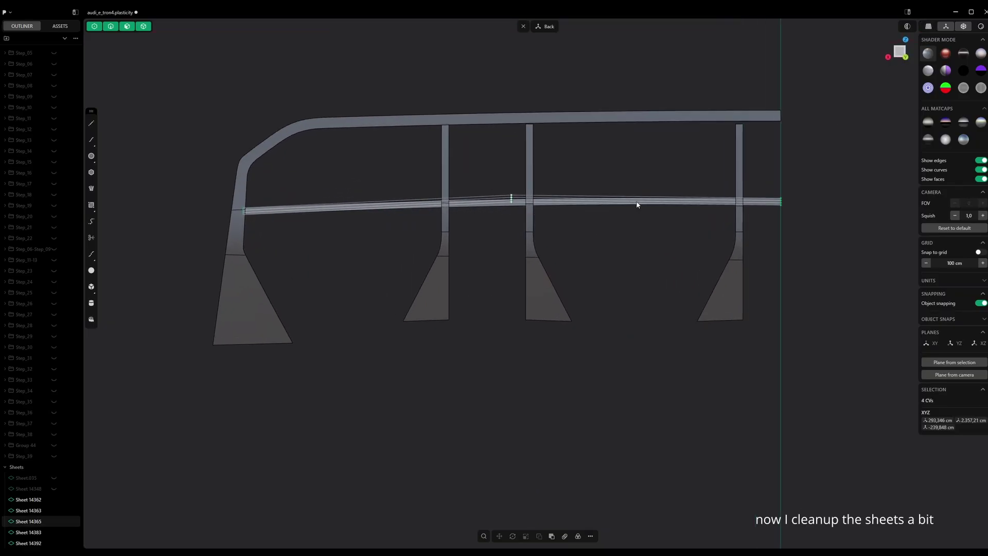
middle_click_drag(585, 225, 547, 225, "shift")
left_click(709, 175)
scroll(695, 188, "down", 3)
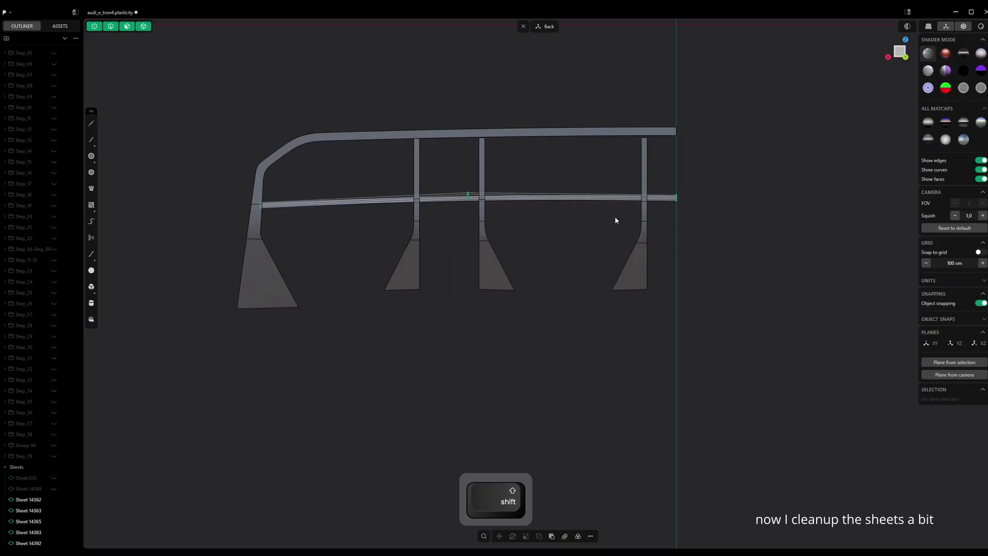
left_click(616, 199)
scroll(603, 216, "down", 2)
key("alt+x")
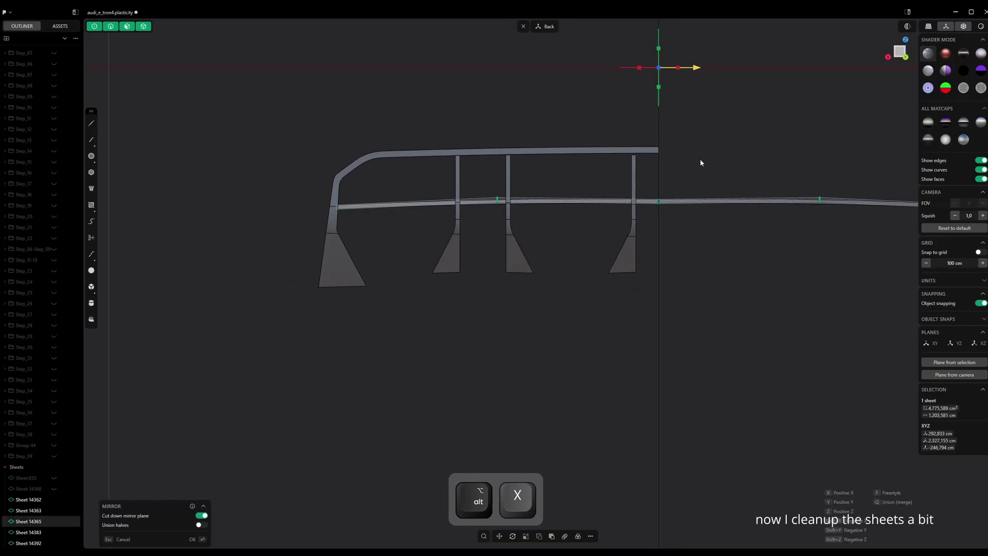
key("Escape")
Raise the four control points at the crossbar's centre-plane end along Z
left_click_drag(682, 227, 680, 226)
scroll(664, 206, "up", 1)
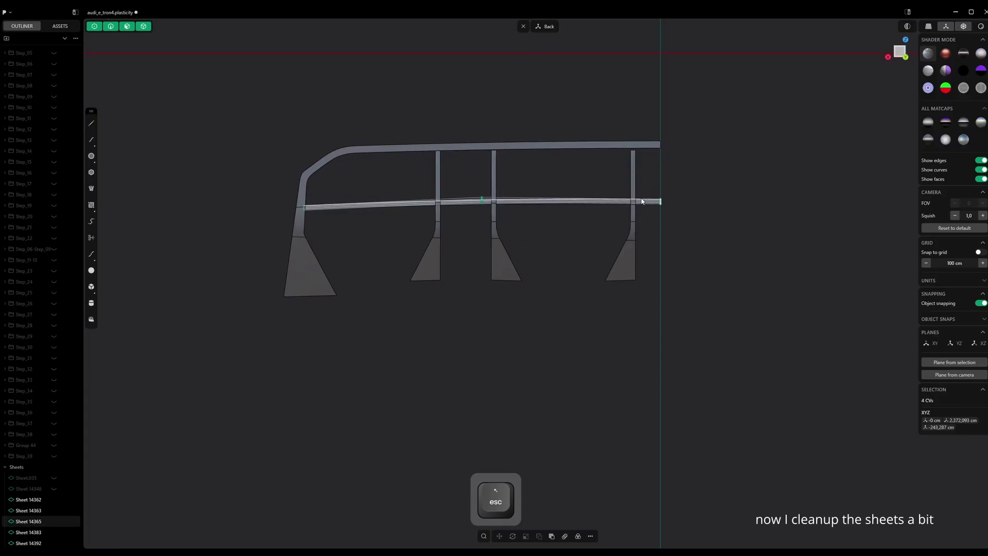
key("g")
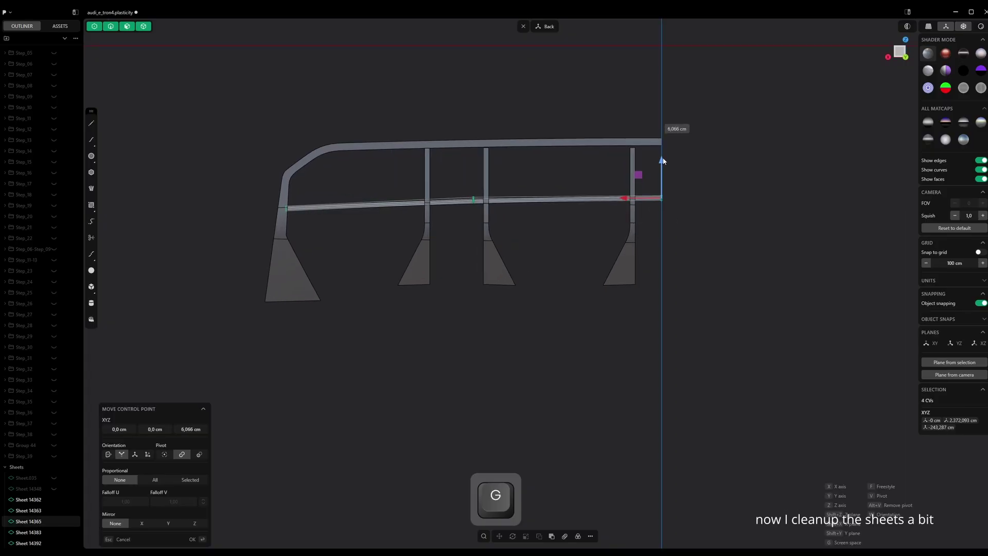
key("Return")
Duplicate the five diffuser sheets in place and hide the Step_40 group
scroll(704, 233, "down", 3)
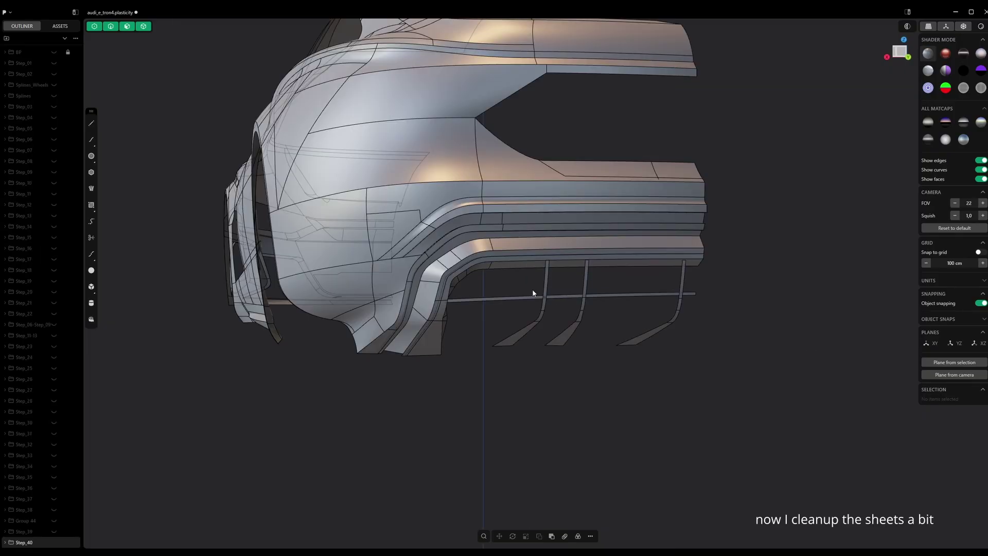
middle_click_drag(532, 290, 585, 319)
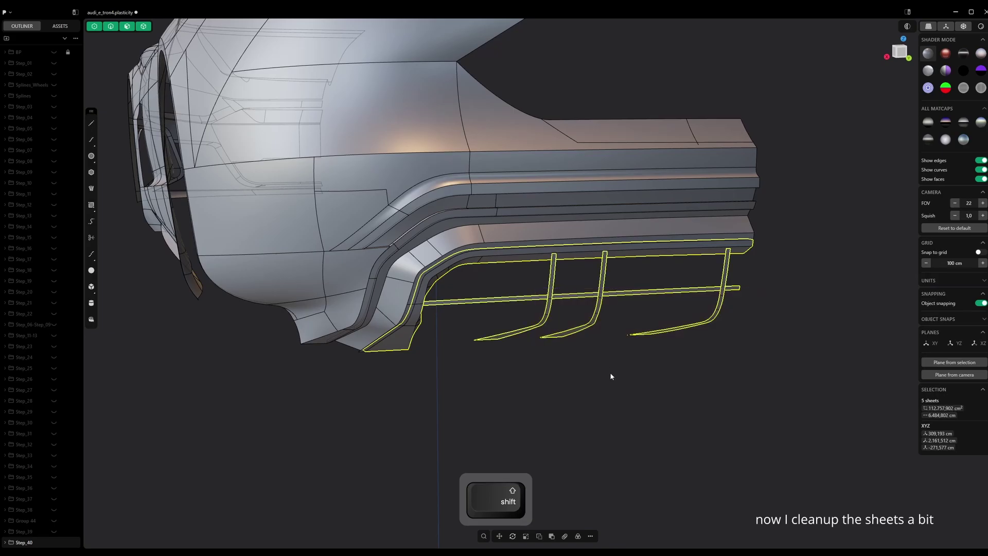
key("ctrl+c")
key("ctrl+v")
scroll(33, 511, "down", 3)
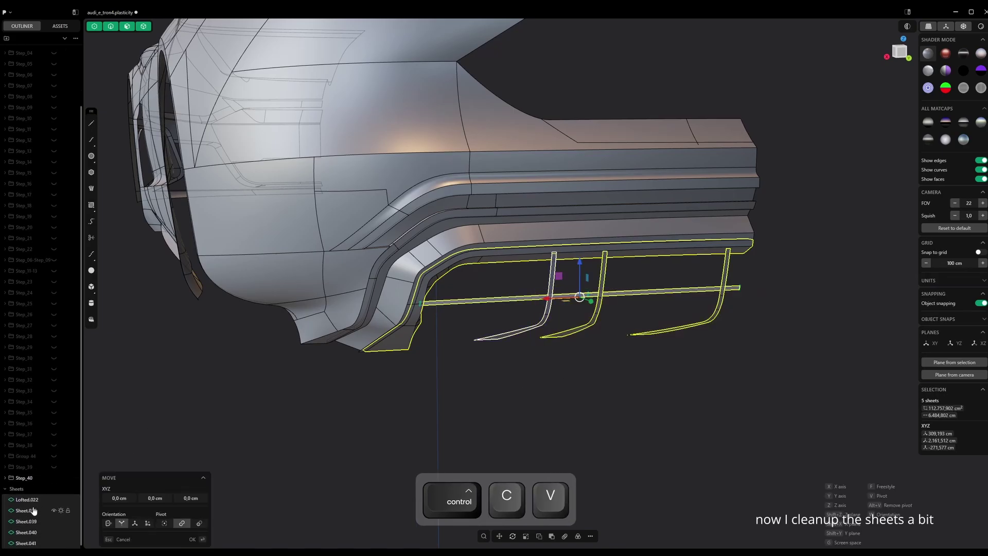
left_click(54, 477)
left_click(409, 367)
Turn off the displayed control points and show them only on the copied crossbar sheet
scroll(452, 355, "up", 2)
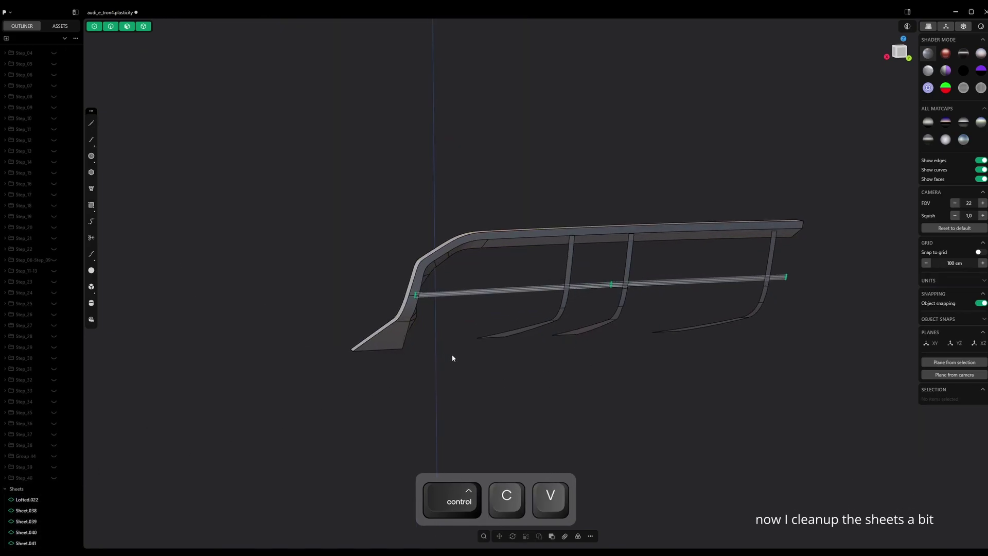
middle_click_drag(452, 355, 457, 354)
key("shift+t")
scroll(469, 312, "up", 2)
middle_click_drag(468, 312, 492, 302)
scroll(492, 302, "up", 2)
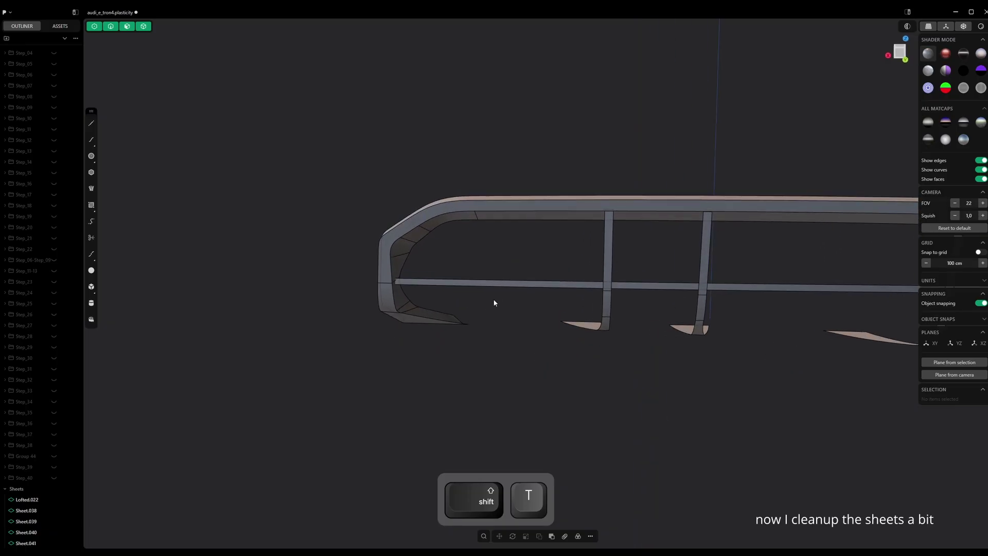
middle_click_drag(446, 280, 417, 286, "shift")
scroll(418, 286, "up", 1)
scroll(401, 287, "up", 1)
left_click(381, 288)
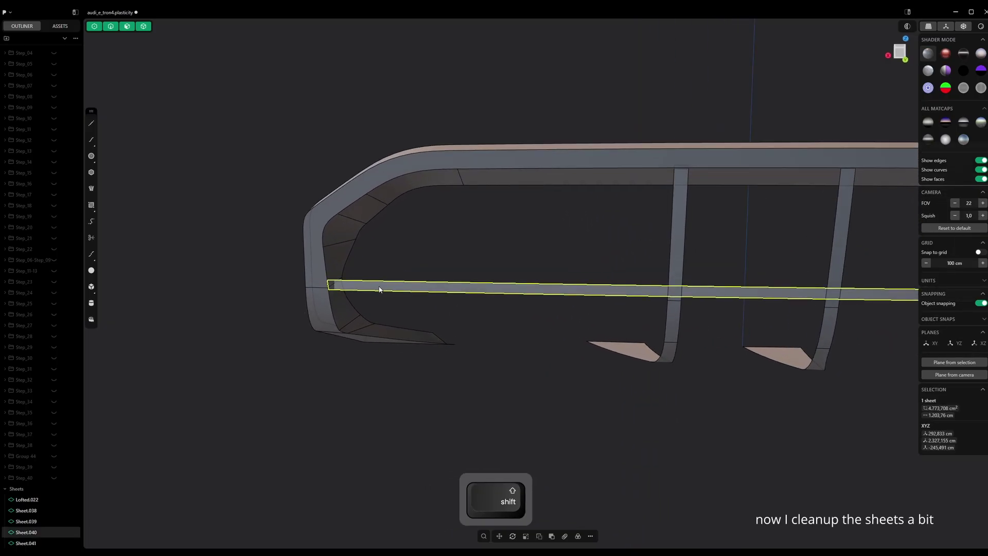
scroll(376, 286, "up", 4)
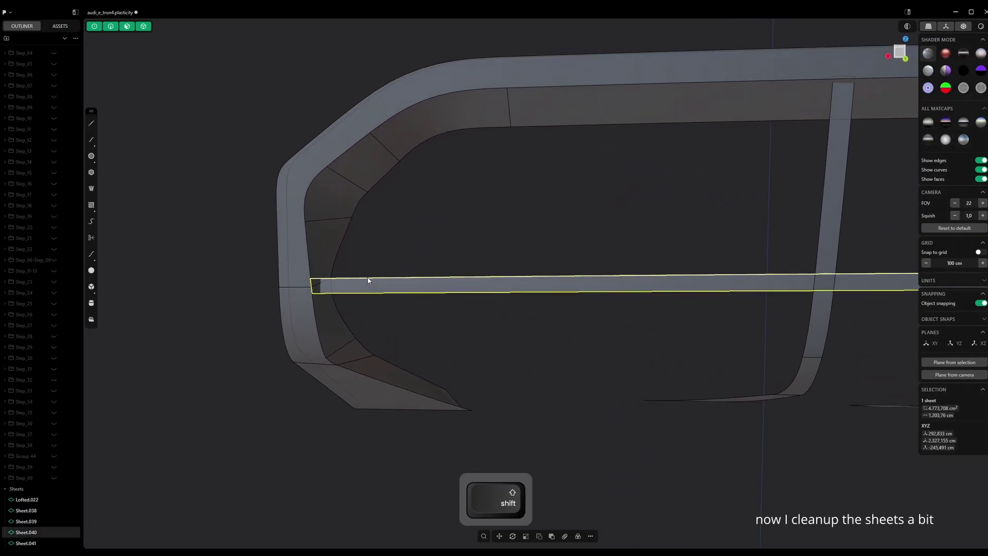
key("shift+t")
Freestyle-move the crossbar's four outer-end control points to the edge endpoint on the diffuser frame's curved inner flange
left_click(373, 258)
scroll(369, 259, "down", 1)
left_click_drag(260, 260, 344, 298)
scroll(342, 293, "up", 1)
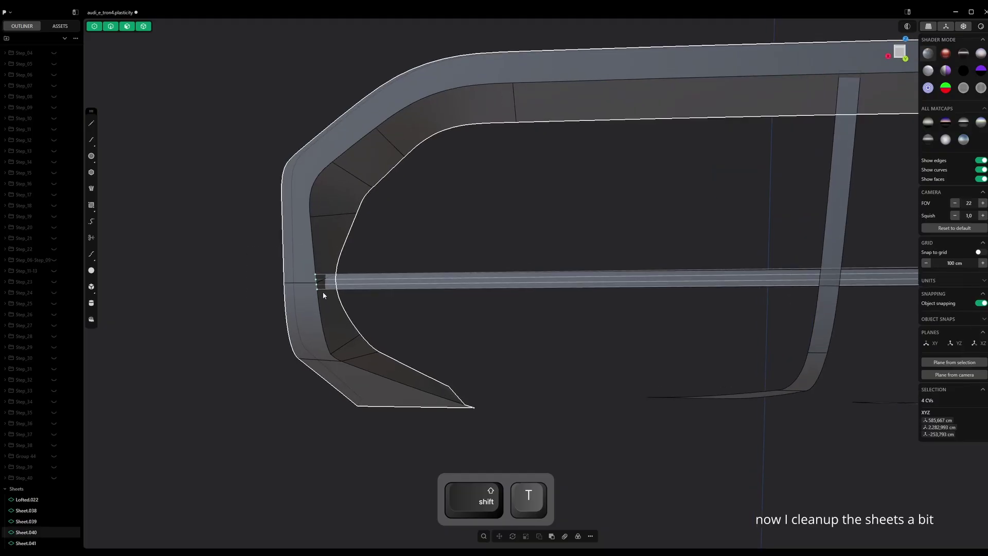
scroll(324, 294, "up", 4)
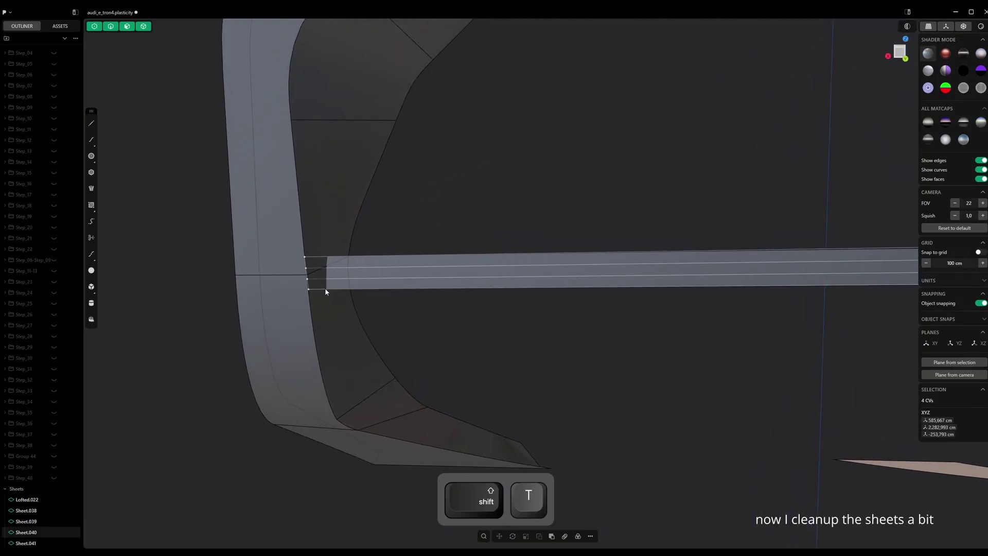
type("f")
type("d")
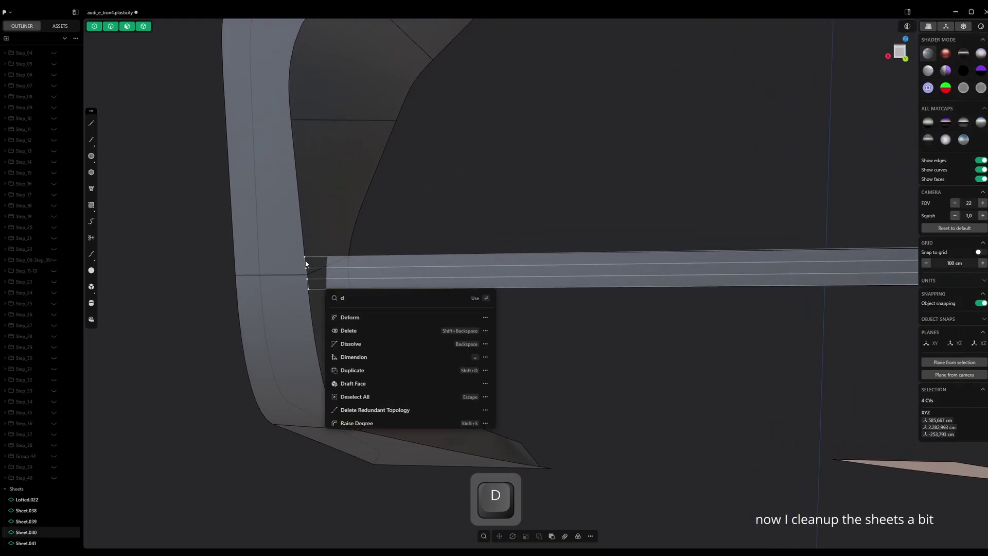
key("Escape")
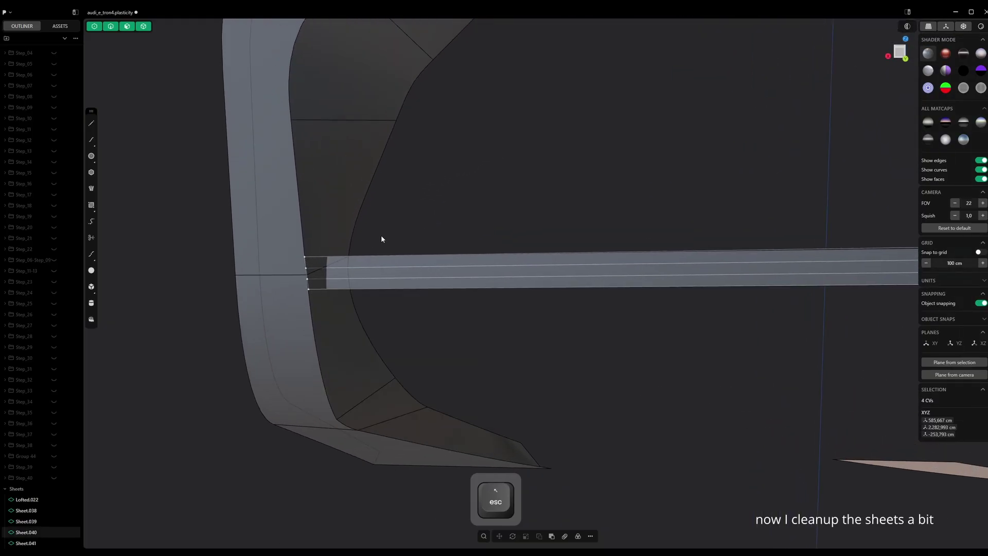
key("g")
key("f")
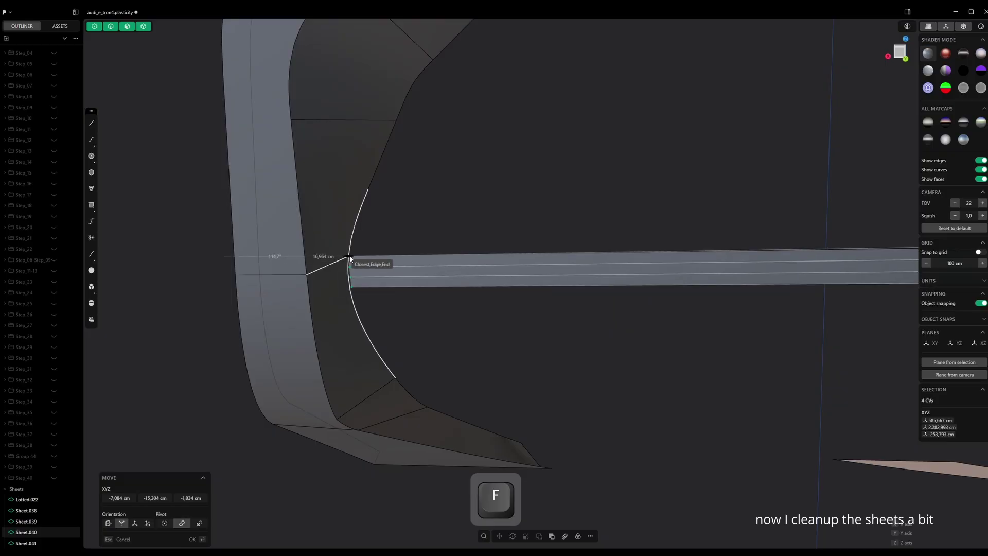
left_click(349, 256)
Move the crossbar's outer-end control points individually so they snap onto the flange's curved inner edge
scroll(368, 273, "down", 2)
scroll(364, 299, "up", 4)
left_click(354, 291)
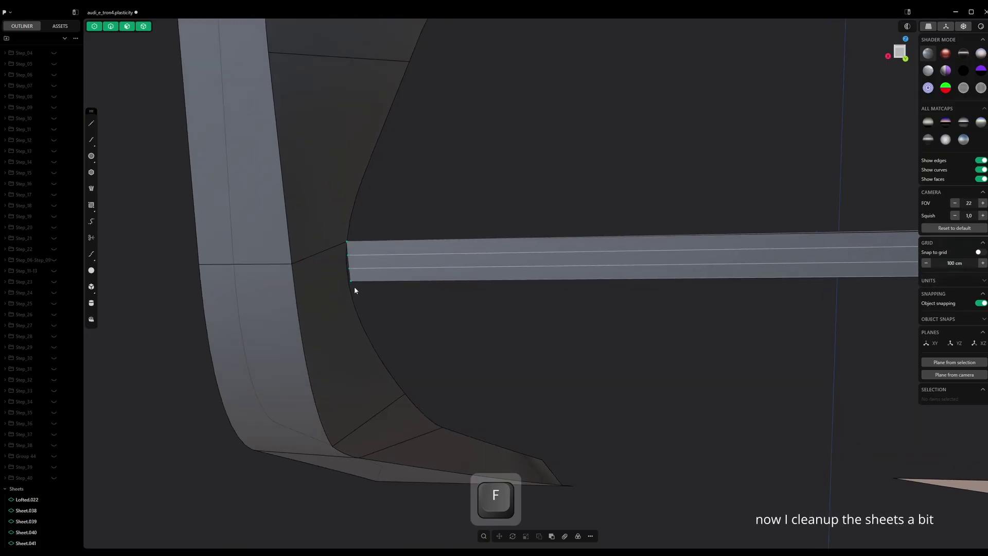
scroll(354, 287, "up", 1)
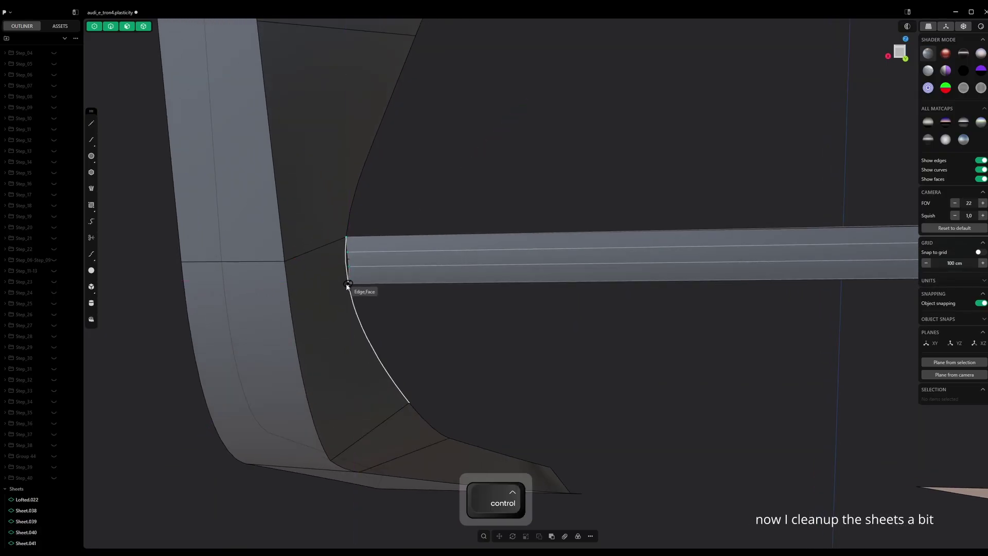
scroll(348, 270, "up", 1)
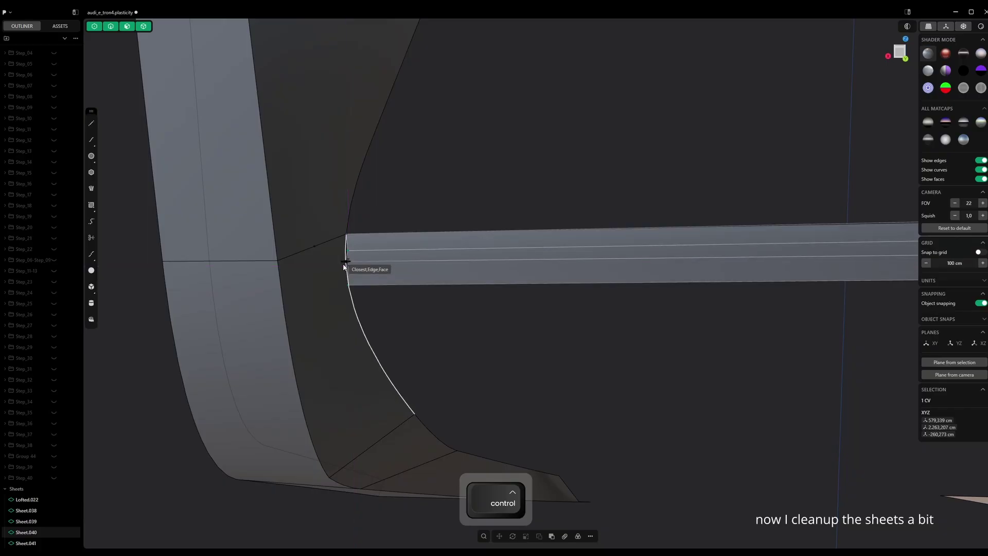
scroll(345, 260, "up", 1)
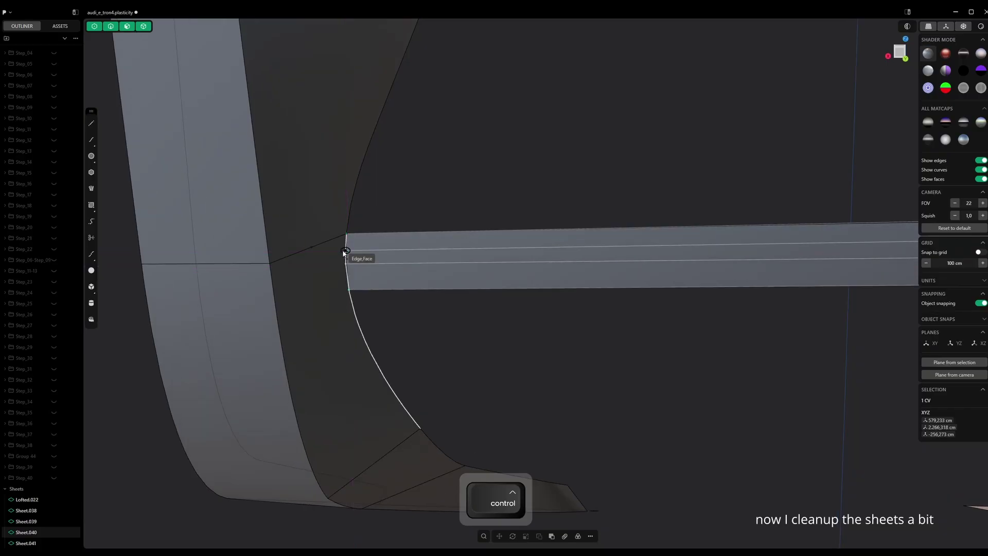
Cut the frame's inner flange face with an isoparametric edge through the crossbar's lower outer corner
left_click(342, 326)
key("ctrl+r")
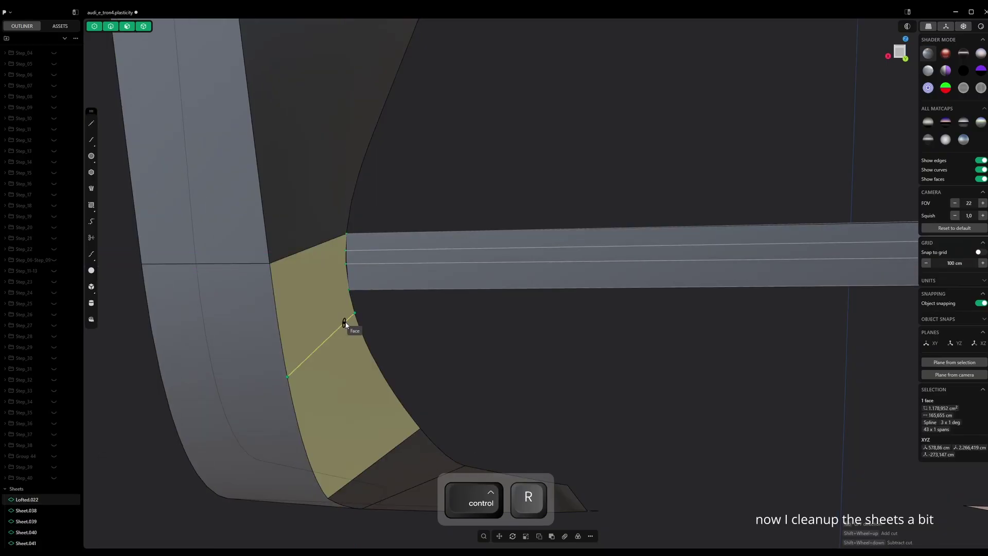
left_click(349, 290)
scroll(363, 331, "down", 3)
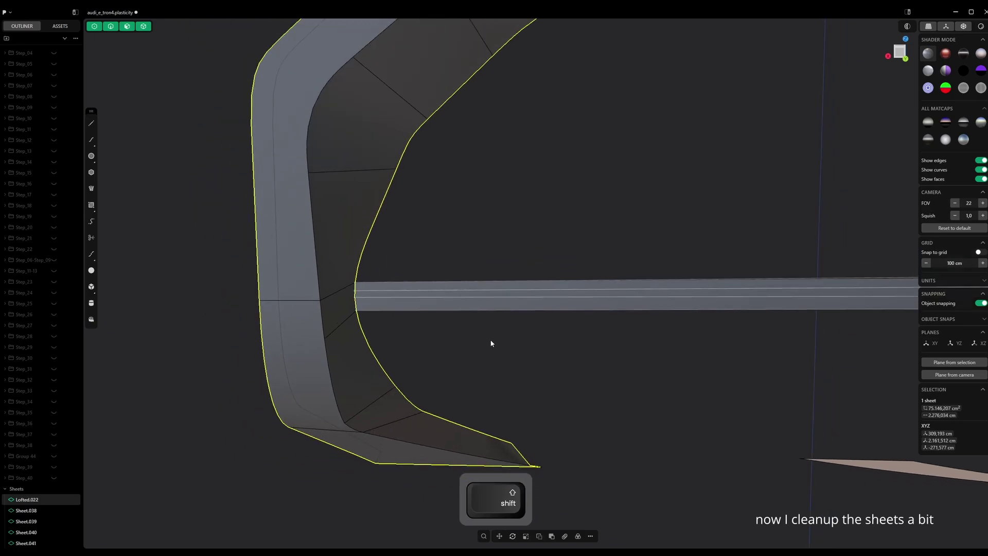
Slide the crossbar's four intermediate control points -247.231 cm along the bar towards its outer end
middle_click_drag(493, 344, 329, 320, "shift")
scroll(331, 317, "down", 3)
scroll(336, 320, "down", 2)
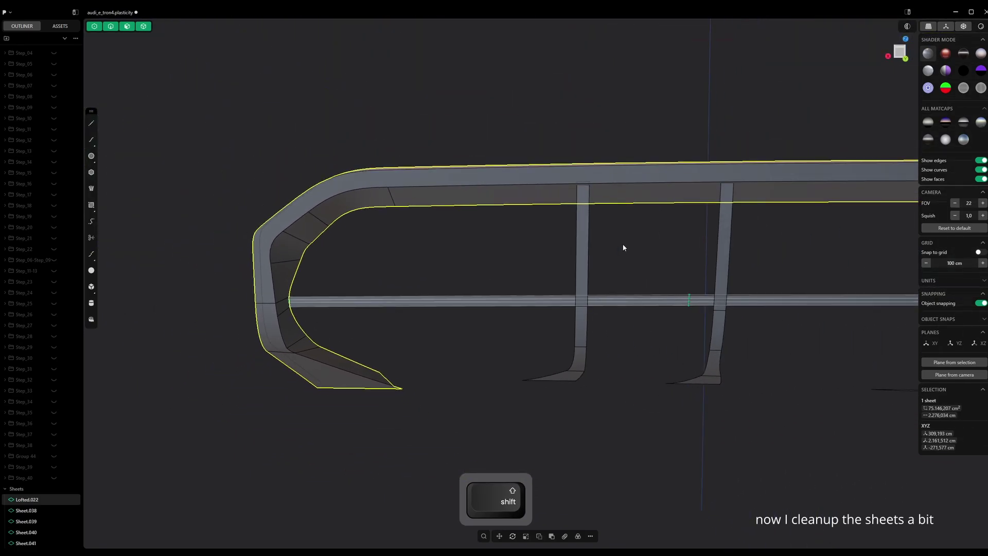
left_click_drag(625, 247, 713, 336)
key("shift+g")
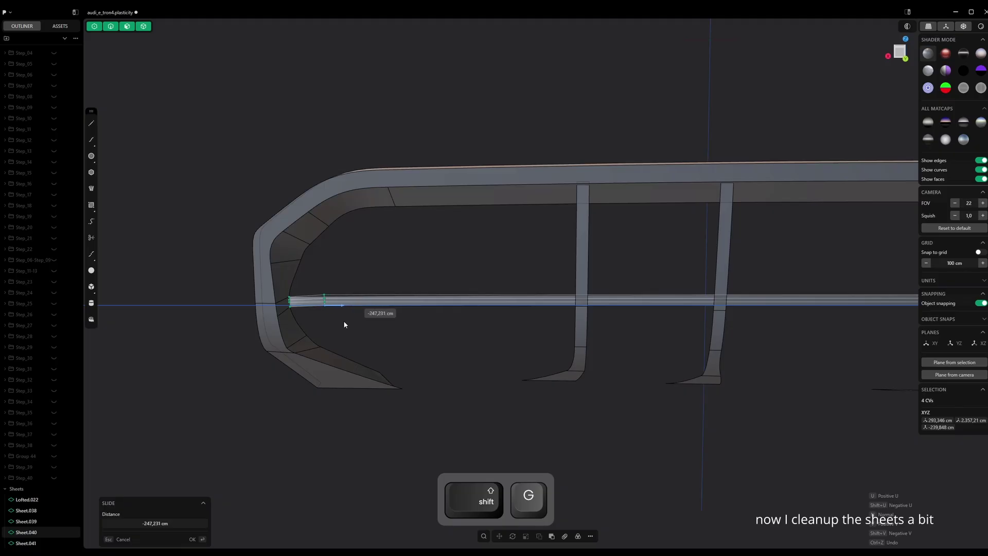
middle_click_drag(344, 324, 376, 332)
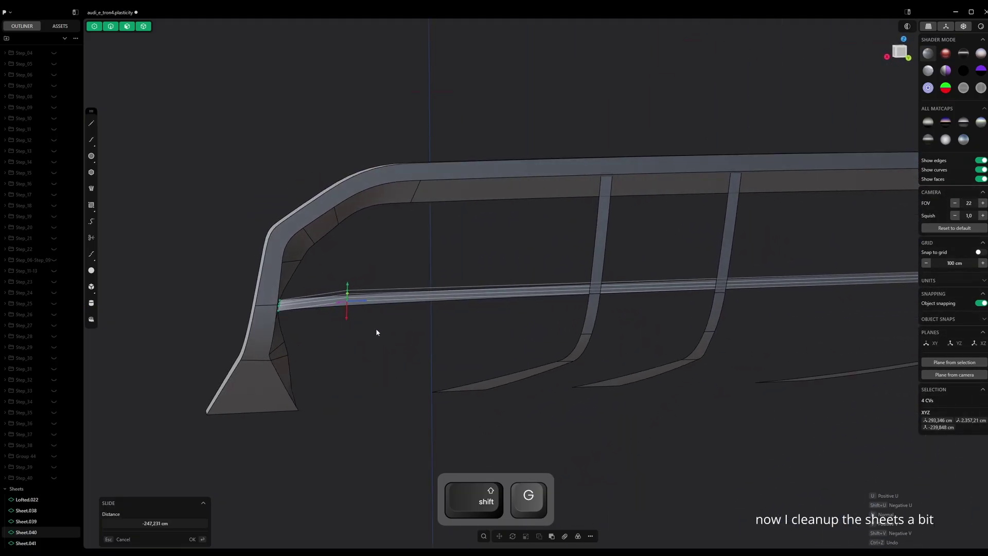
key("Return")
Cut the crossbar sheet crosswise near its outer end to separate a short end face
left_click(325, 322)
scroll(317, 317, "up", 2)
middle_click_drag(313, 319, 345, 303)
scroll(271, 307, "up", 3)
left_click(390, 288)
scroll(266, 280, "up", 2)
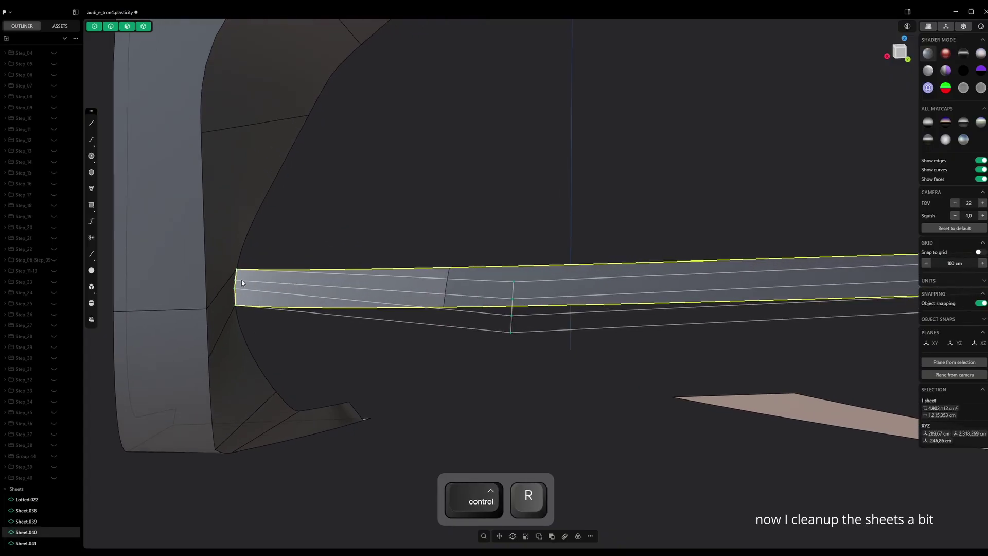
Bridge the flange's upper cross edge to the crossbar's long upper edge with G2 end curvature
left_click(227, 282)
left_click(228, 281)
key("b")
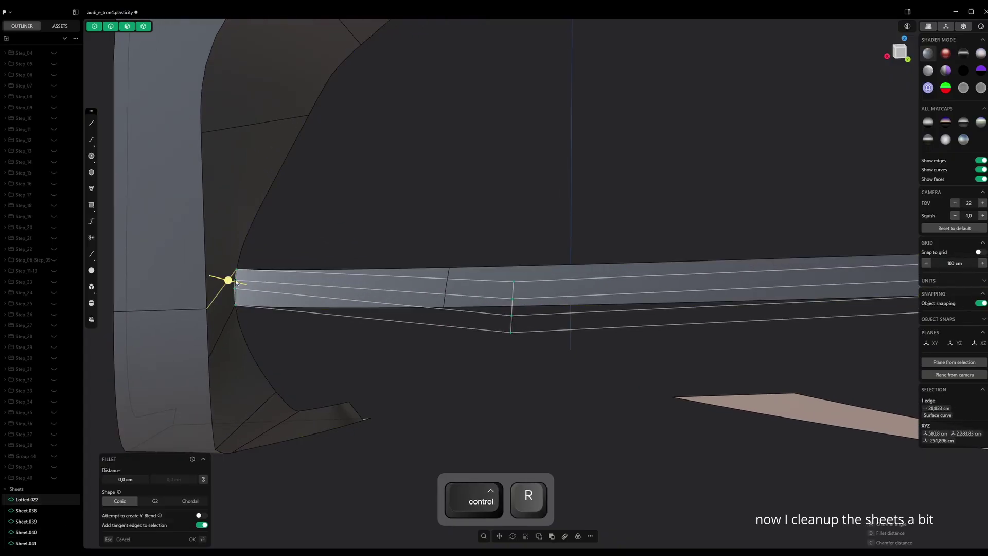
left_click(464, 267, "shift")
key("v")
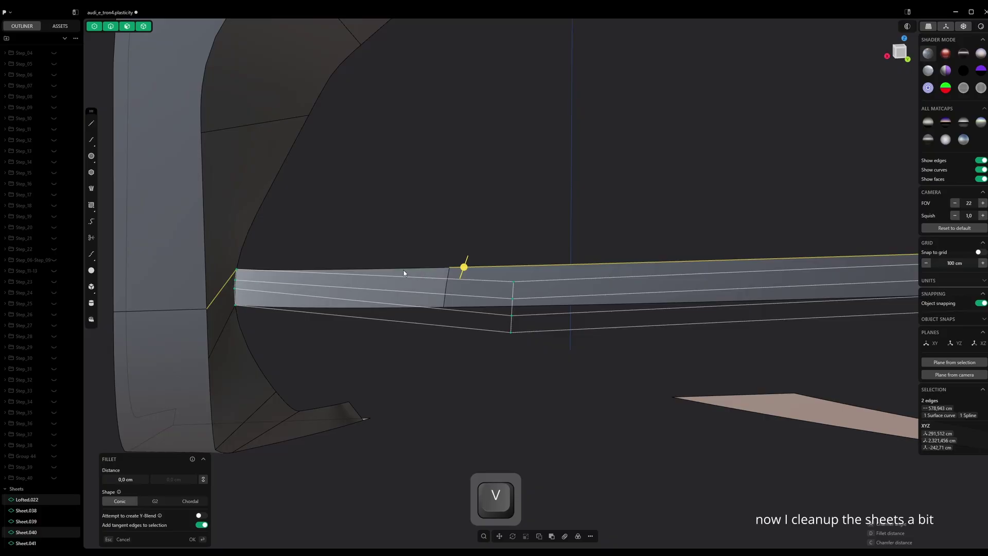
middle_click_drag(402, 271, 393, 256)
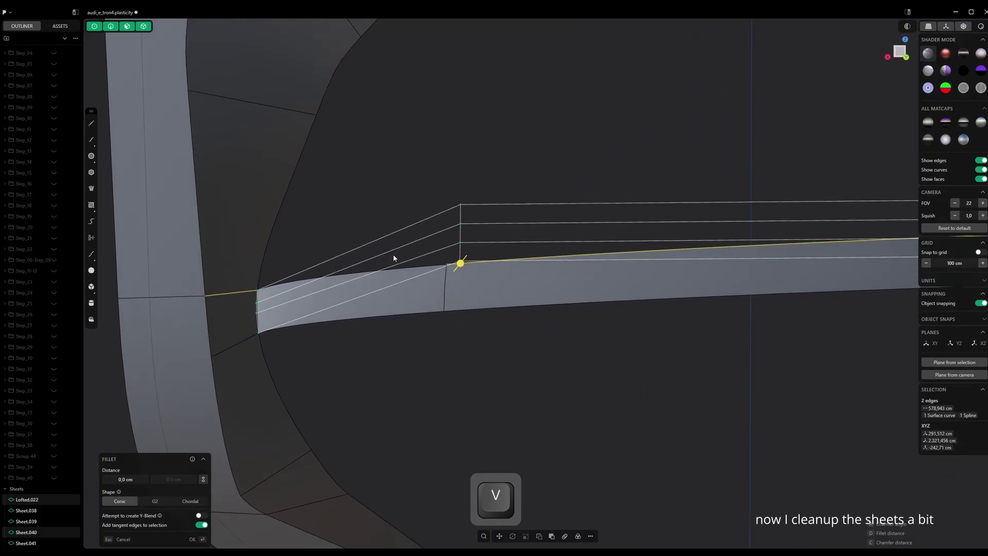
key("b")
middle_click_drag(206, 297, 207, 299)
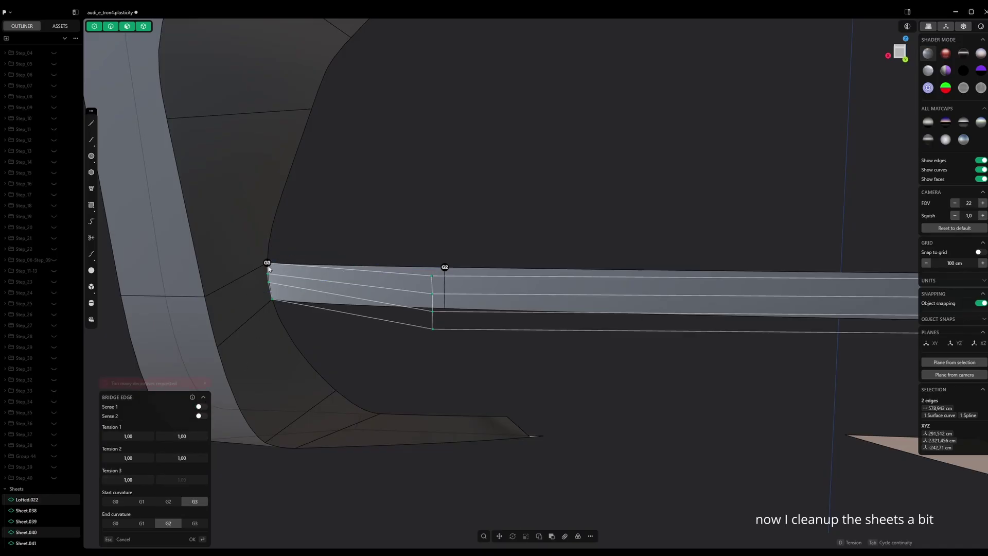
key("Return")
Bridge the flange's lower cross edge to the crossbar's long lower edge with G0 start and G2 end curvature
left_click(269, 306)
key("f")
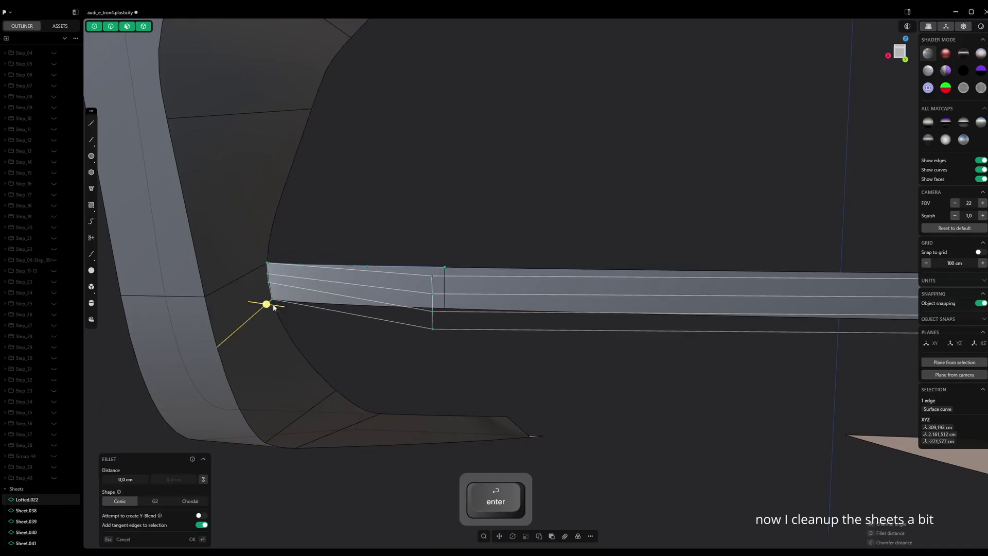
key("b")
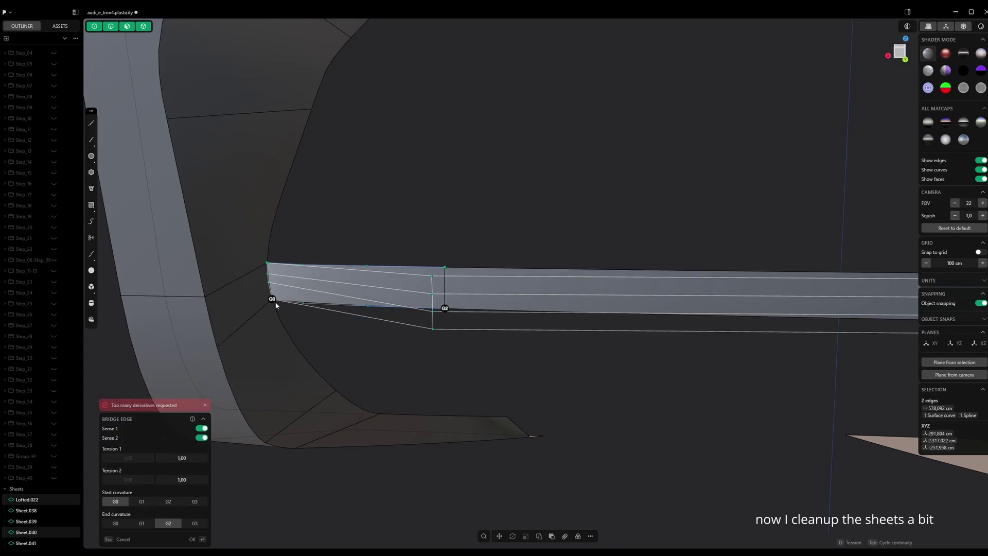
key("Return")
Delete the crossbar's short end face and loft between the two bridge curves, using the adjoining flange and crossbar edges as guides
left_click(369, 291)
key("shift+x")
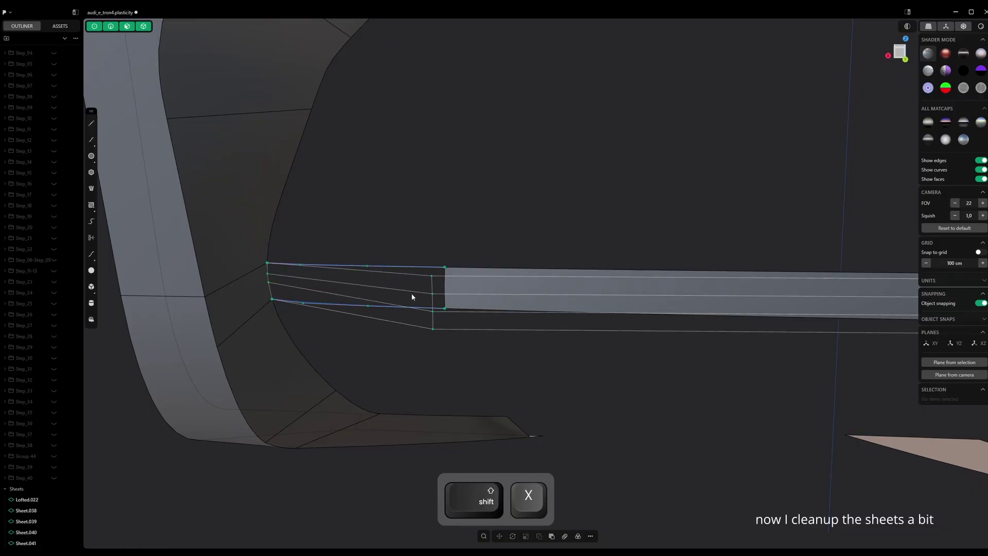
key("l")
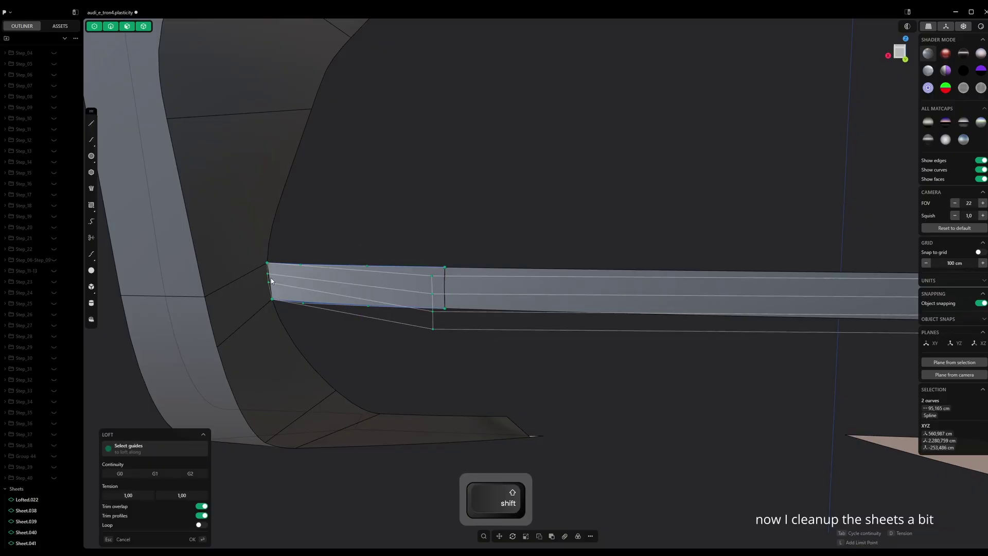
left_click(269, 281, "shift")
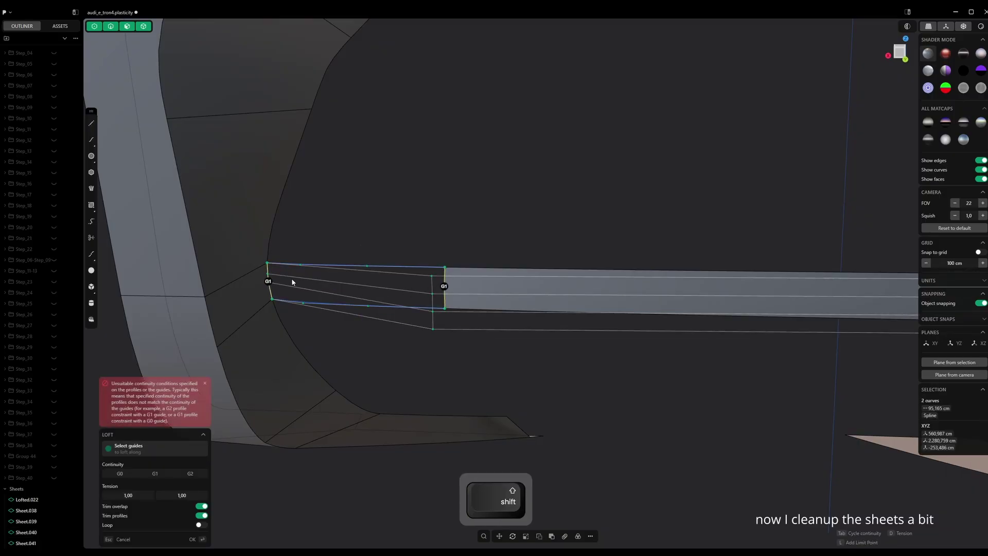
key("Return")
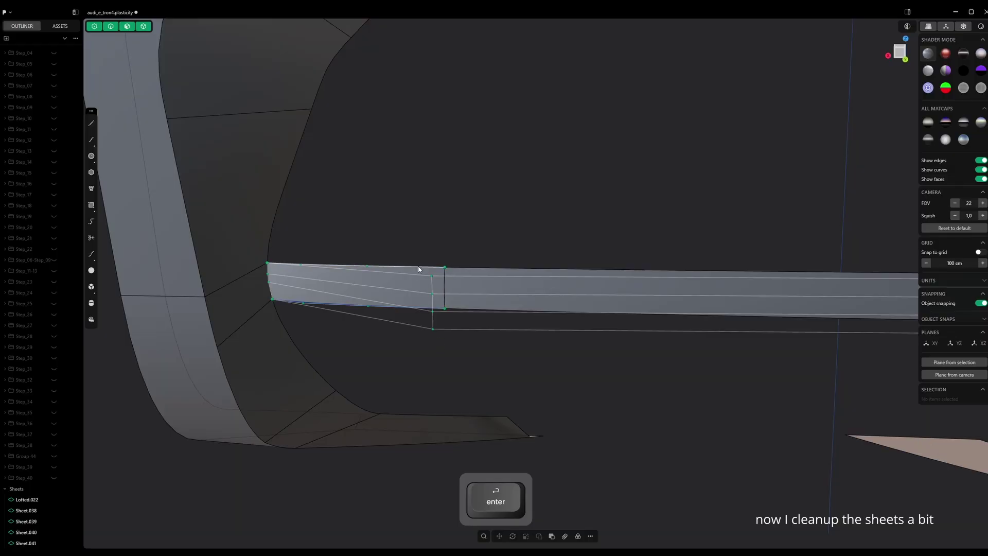
Delete the two bridge curves and merge the crossbar and its lofted end into the frame sheet
left_click(416, 309)
key("Delete")
scroll(432, 335, "down", 2)
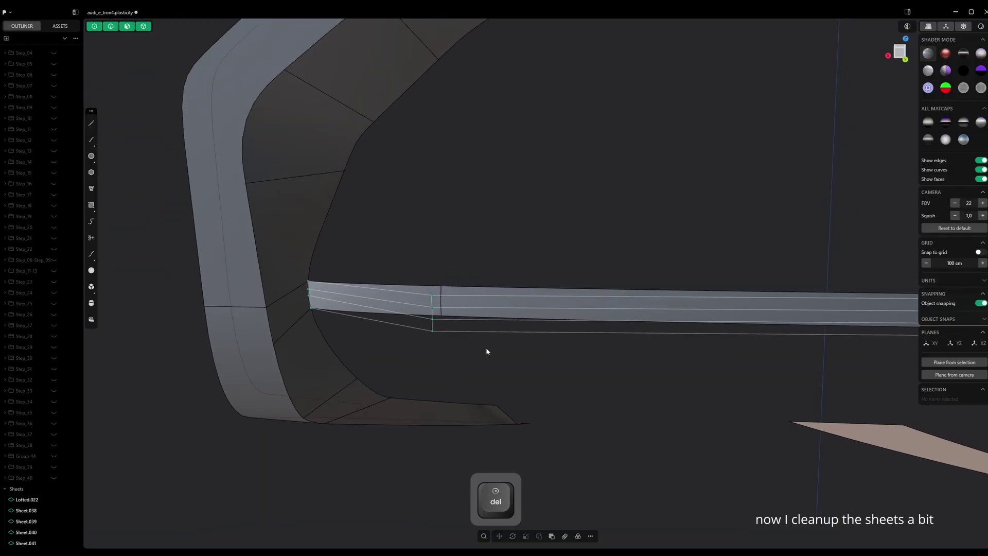
left_click_drag(486, 348, 267, 239)
key("Delete")
Draw a horizontal line about 545 cm long from the frame's lower inner edge to the centre plane
middle_click_drag(404, 336, 348, 223)
scroll(409, 291, "down", 2)
scroll(347, 223, "up", 1)
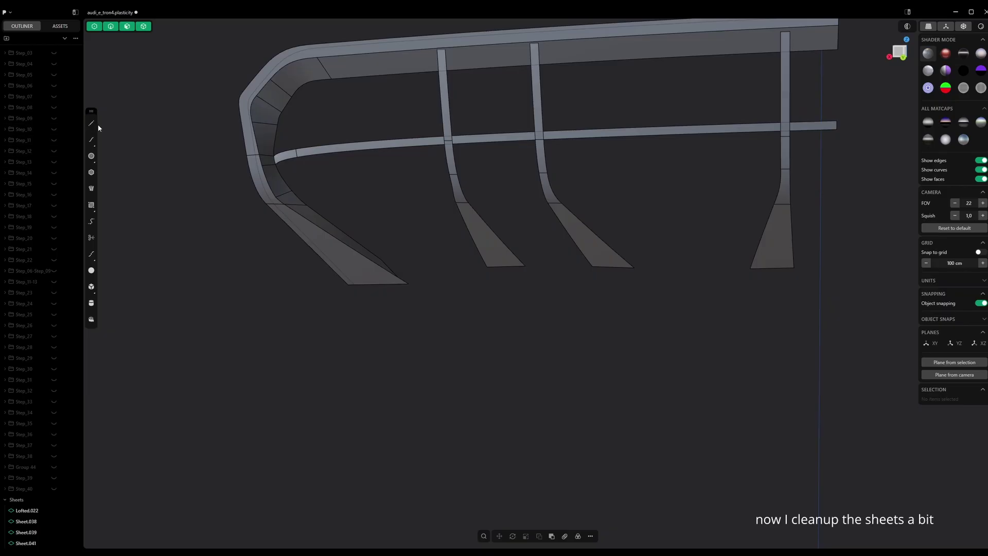
scroll(385, 258, "up", 2)
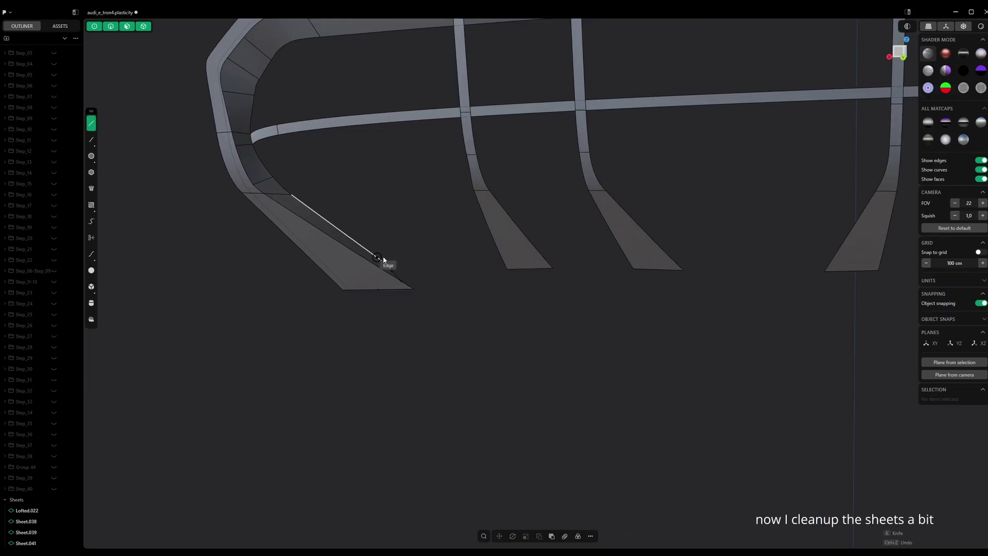
left_click(900, 54)
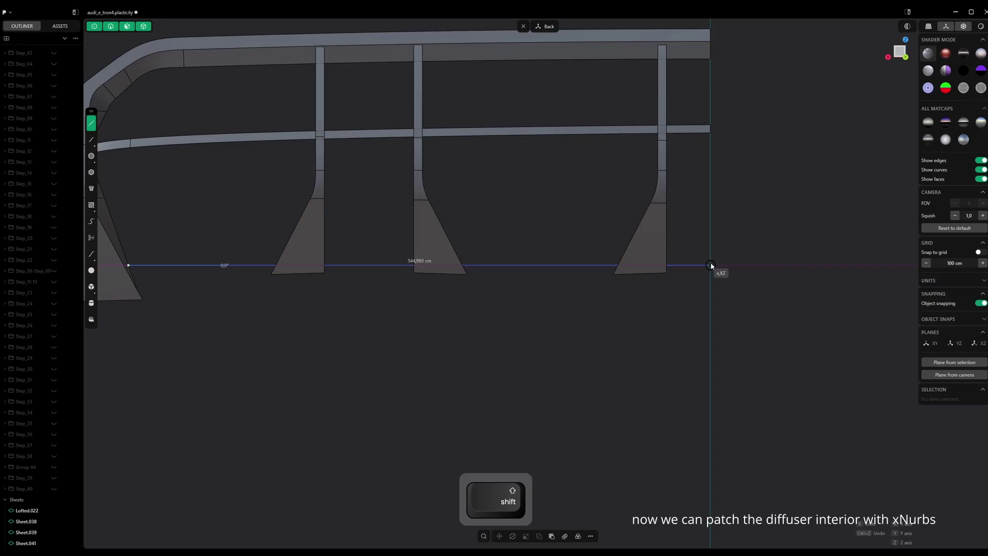
left_click(710, 265)
middle_click_drag(711, 265, 672, 278)
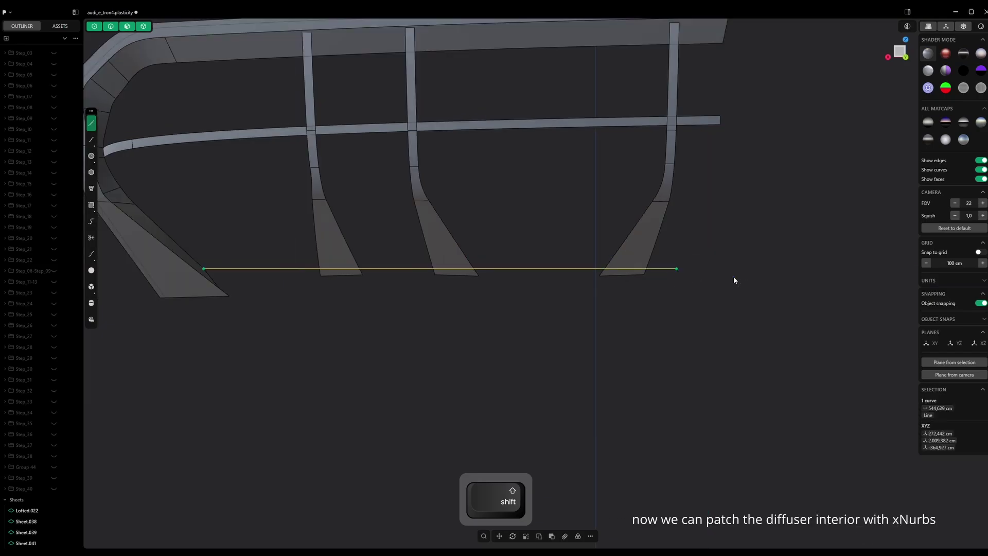
Select the crossbar's lower edges, the flange's inner edges below it and the horizontal line as the interior's boundary
left_click(897, 54)
middle_click_drag(448, 223, 581, 211, "shift")
scroll(313, 198, "up", 3)
middle_click_drag(331, 162, 249, 182, "shift")
scroll(249, 182, "down", 2)
middle_click_drag(546, 178, 523, 175)
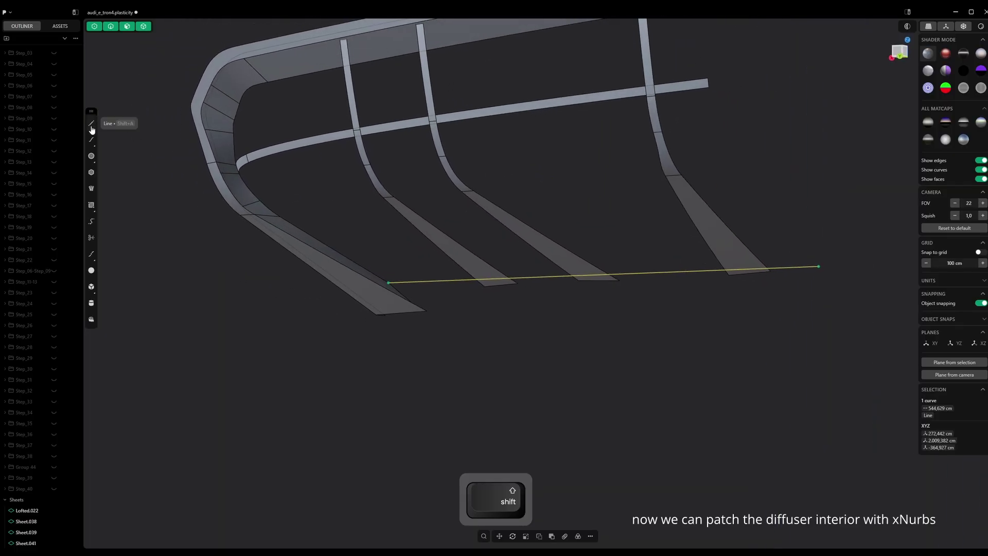
left_click(277, 153)
left_click(278, 154)
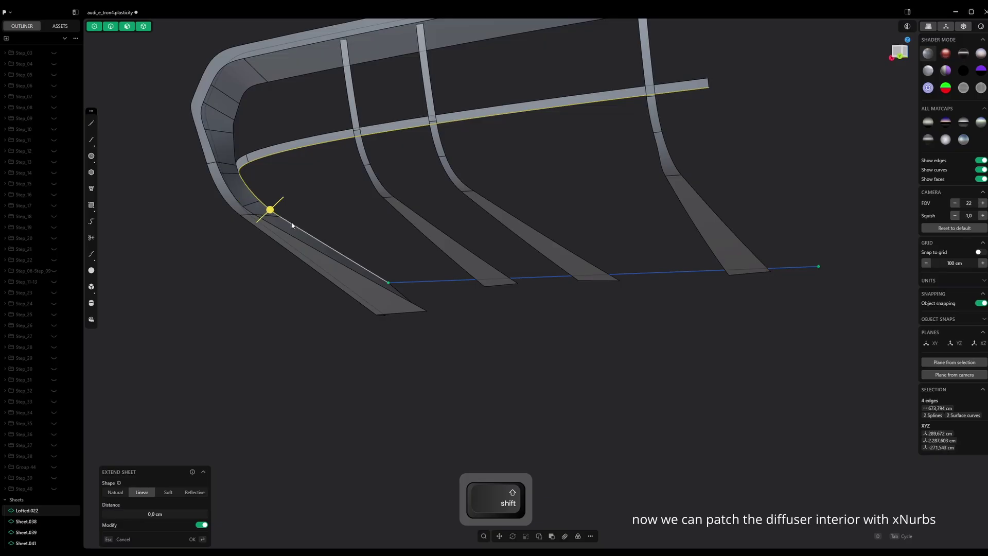
left_click(438, 276, "shift")
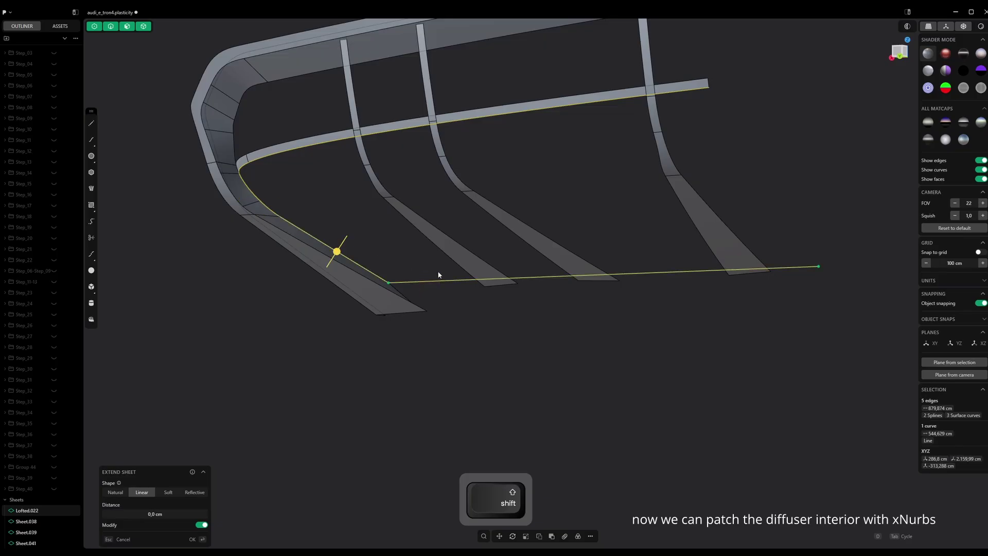
type("fsq")
left_click(487, 298)
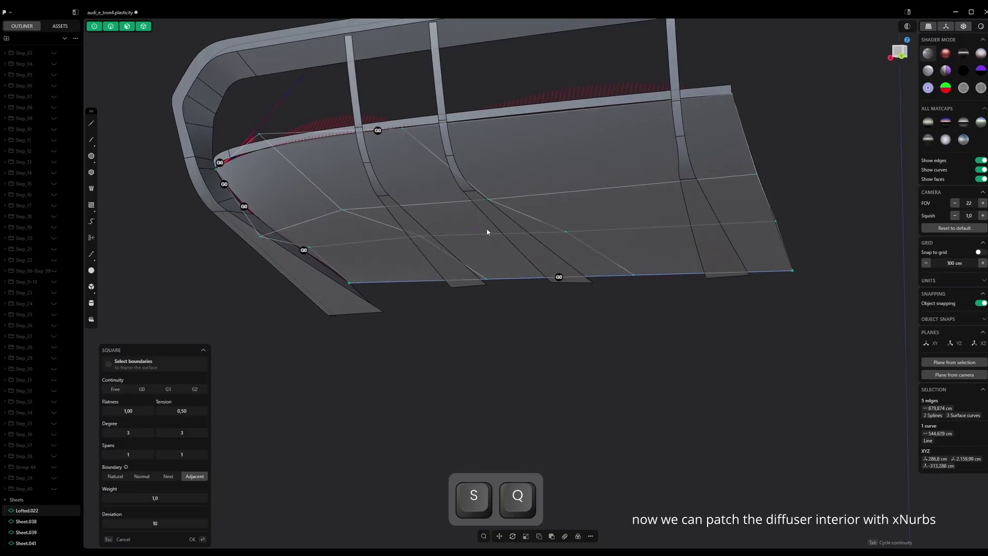
key("Escape")
Patch the diffuser interior with an xNURBS surface at G0 continuity from the selected boundary, and delete the horizontal helper line
key("shift+w")
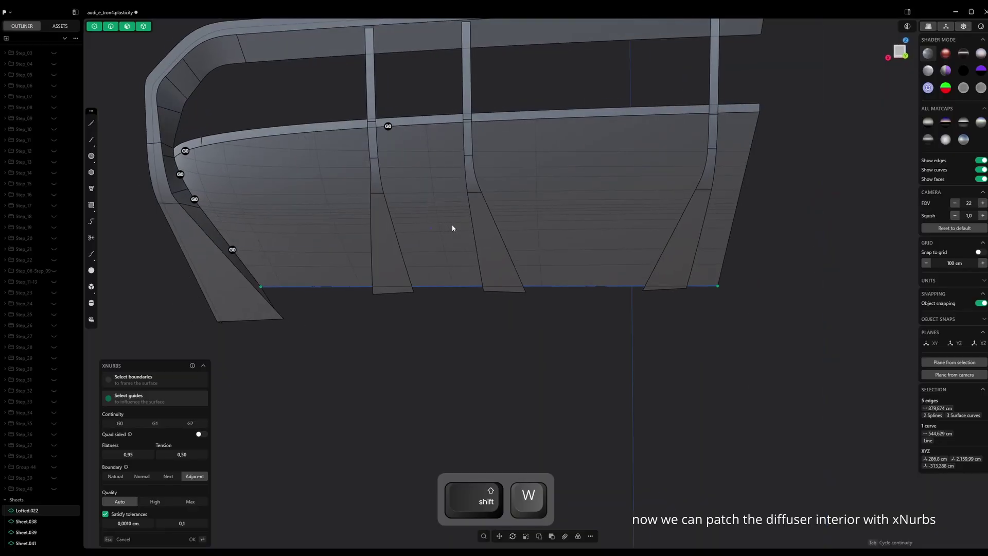
mouse_move(452, 228)
middle_mouse_down()
mouse_move(462, 223)
mouse_move(441, 216)
mouse_move(447, 222)
middle_mouse_up()
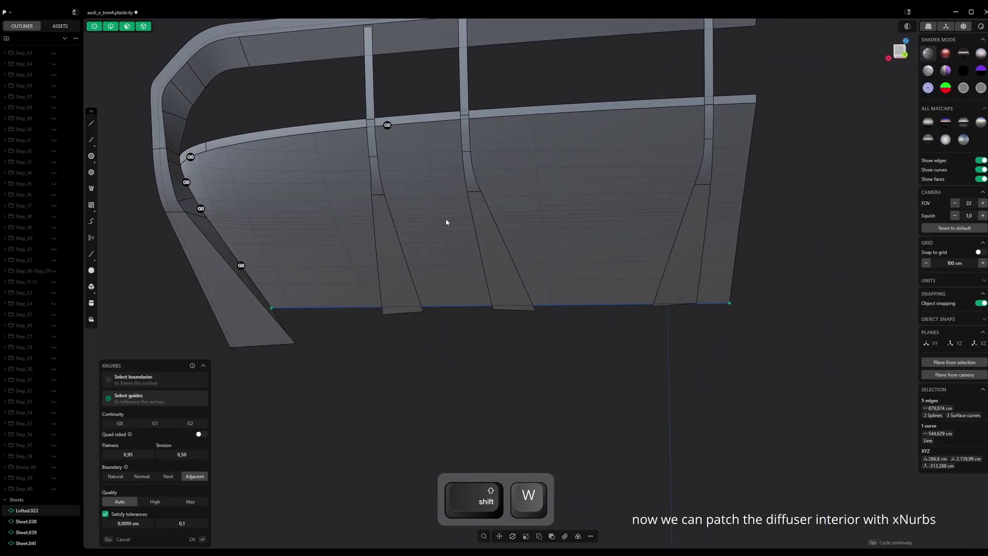
key("Return")
left_click(371, 334)
left_click(347, 308)
key("Delete")
Join the interior patch with the frame and crossbar sheet
scroll(360, 314, "down", 3)
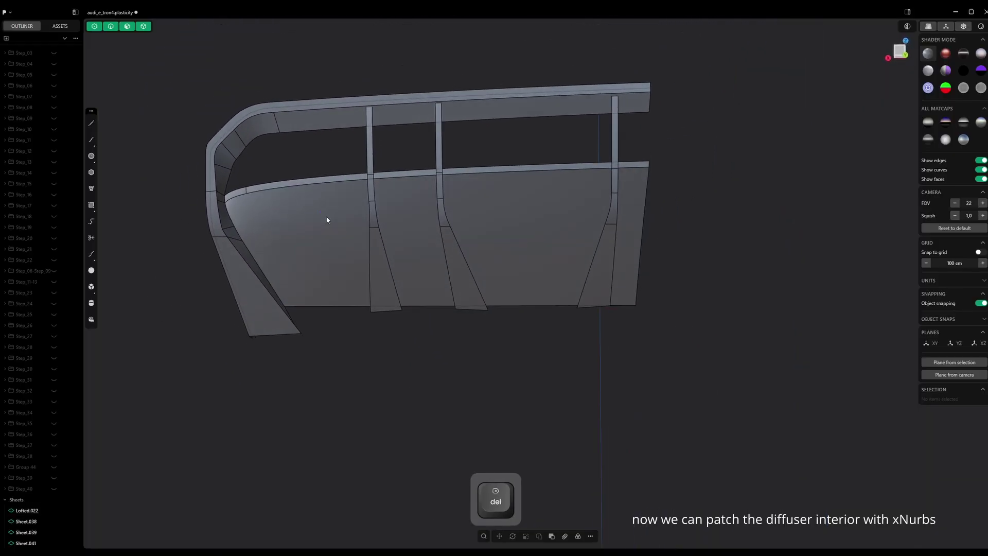
middle_click_drag(327, 220, 279, 166)
left_click_drag(279, 165, 187, 249)
key("j")
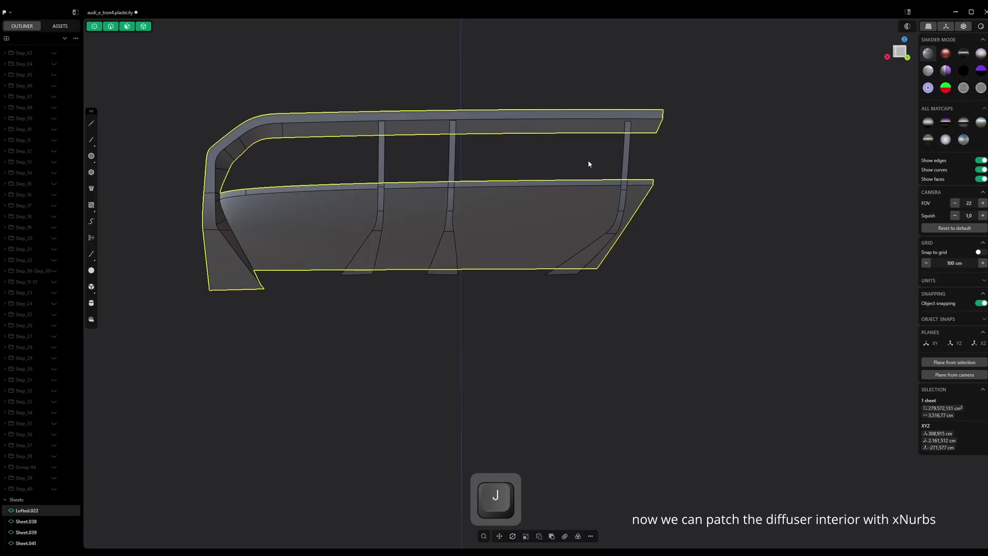
scroll(582, 170, "up", 2)
left_click(554, 184)
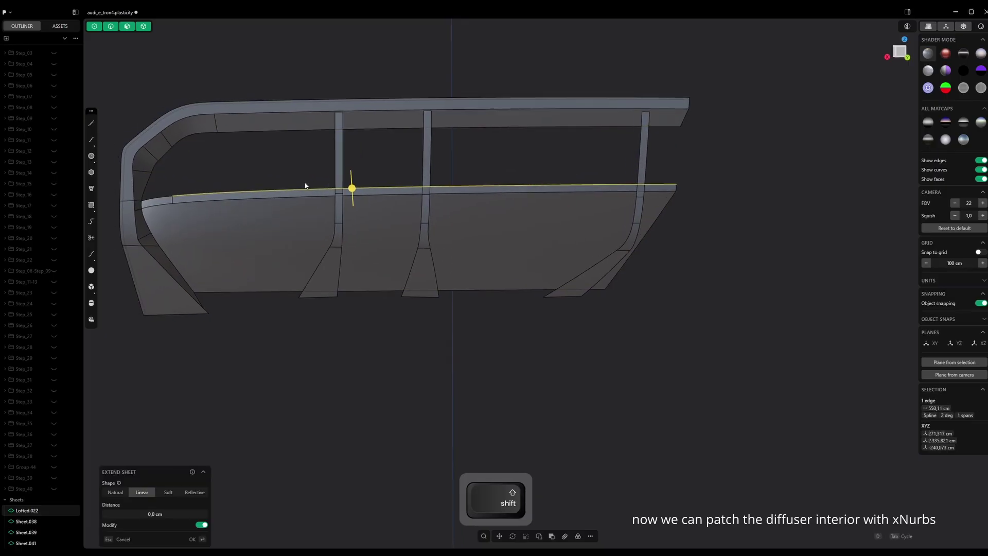
middle_click_drag(304, 186, 432, 194)
scroll(432, 194, "up", 1)
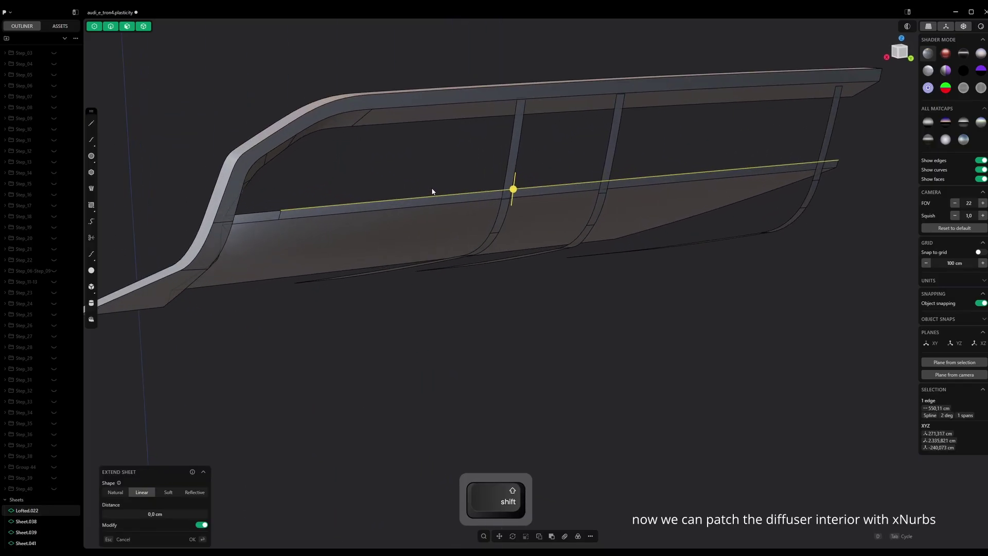
key("shift+d")
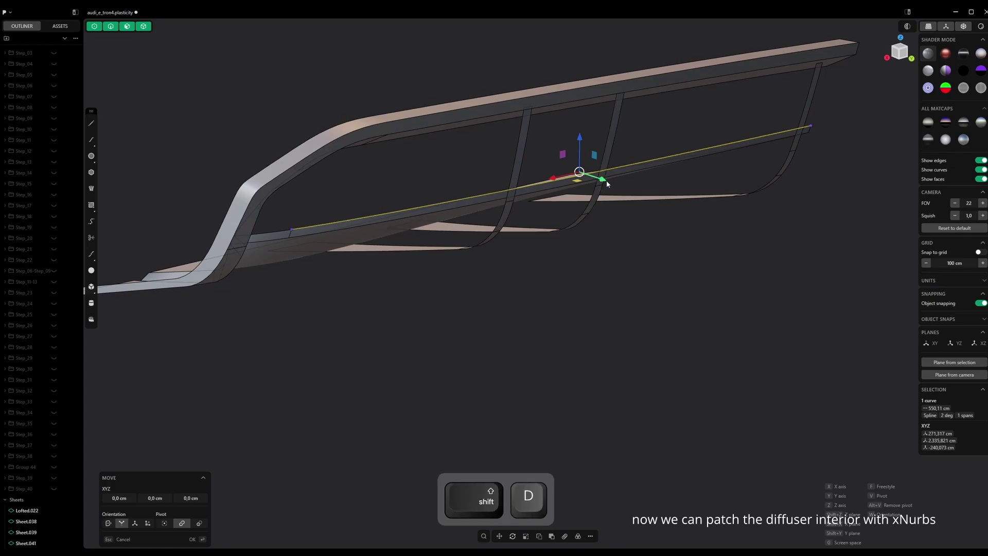
left_click_drag(607, 183, 572, 175)
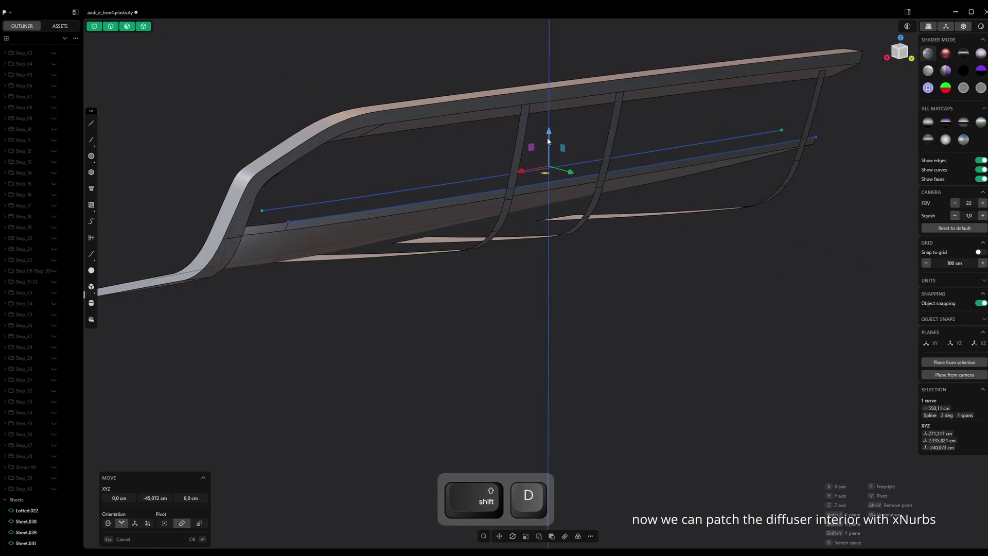
left_click_drag(548, 140, 554, 120)
middle_click_drag(471, 147, 325, 183)
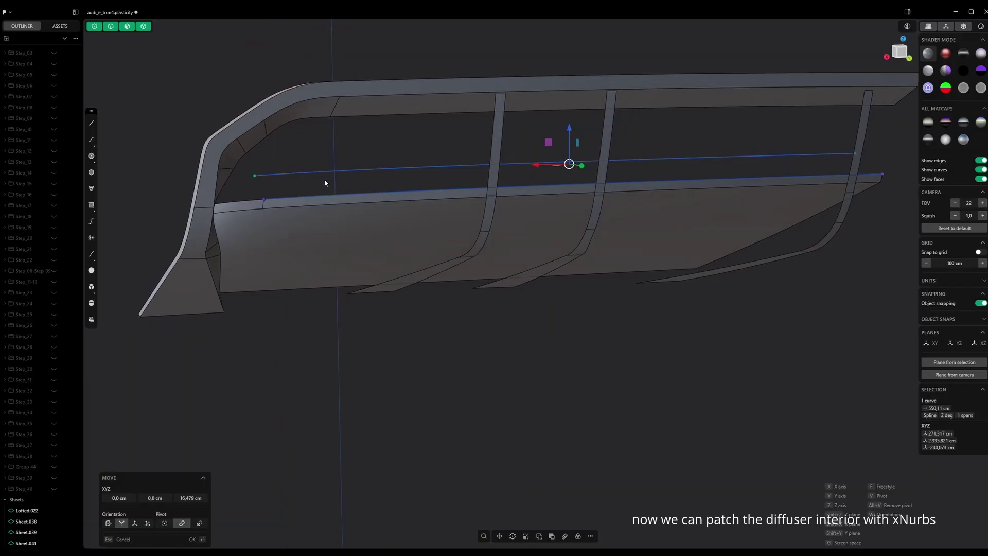
scroll(322, 185, "up", 2)
key("Return")
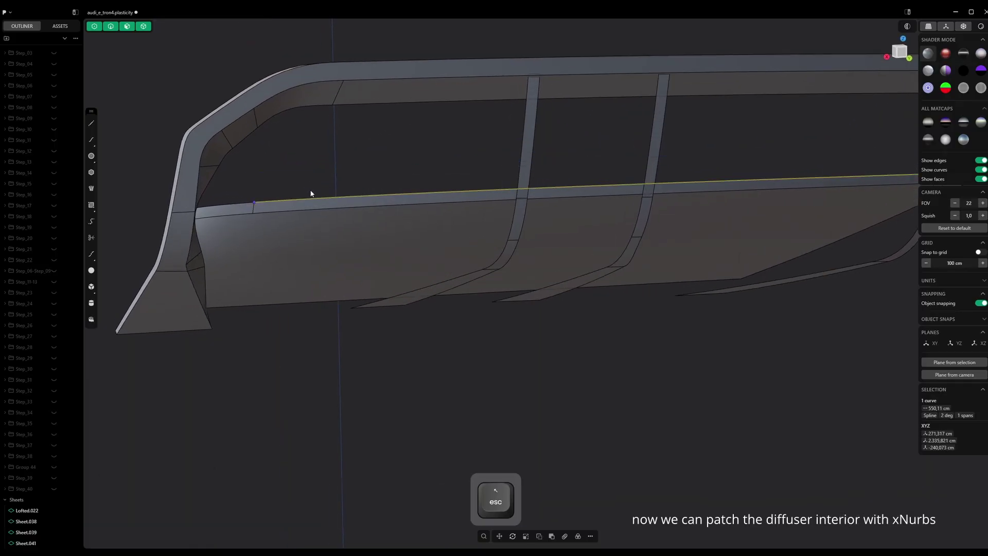
key("Delete")
left_click(234, 206)
key("Delete")
middle_click_drag(234, 206, 236, 215)
Duplicate the frame's long upper inner edge as a curve and lower it by about 43.5 cm
left_click(328, 125)
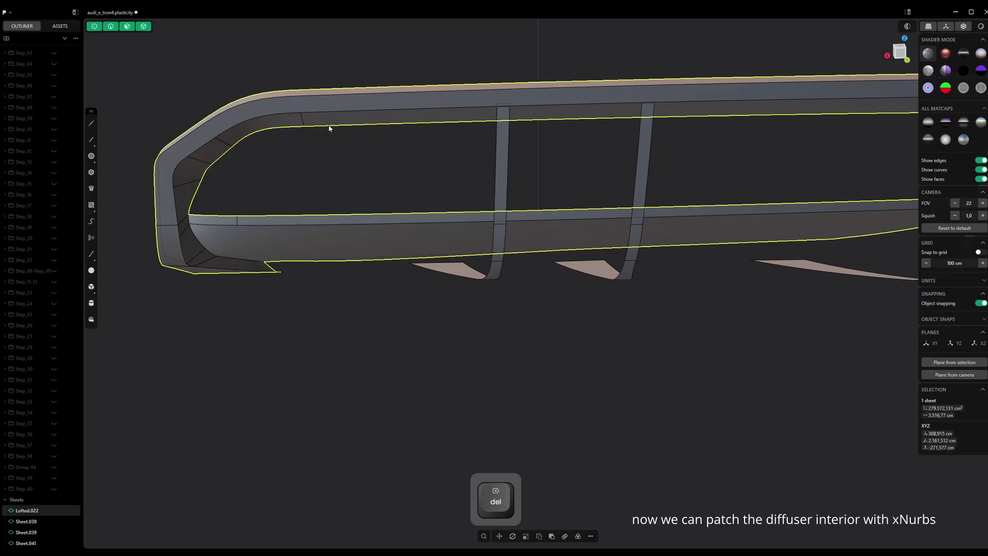
left_click(329, 125)
scroll(342, 153, "down", 2)
middle_click_drag(341, 154, 308, 185, "shift")
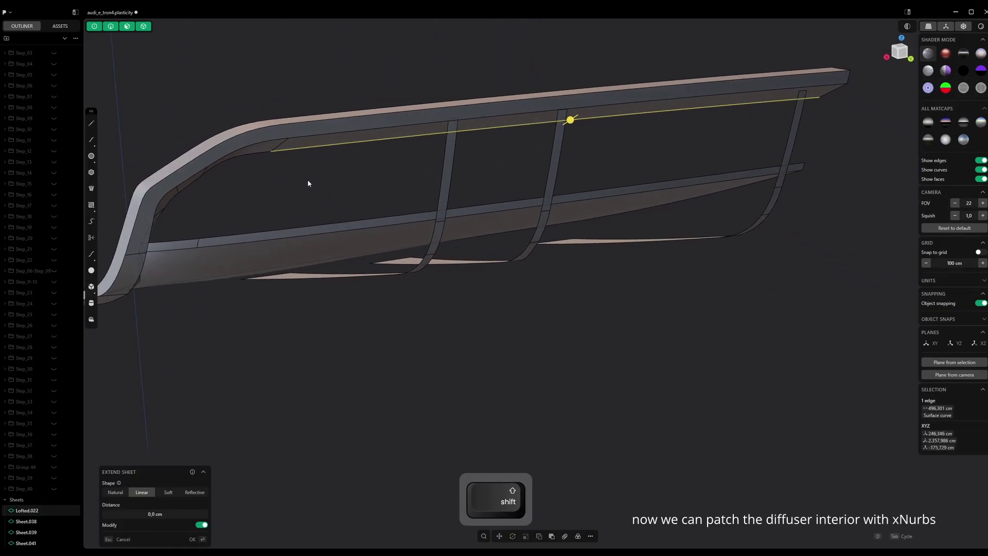
key("shift+d")
left_click_drag(578, 127, 581, 142)
mouse_move(581, 142)
middle_mouse_down()
mouse_move(587, 127)
mouse_move(591, 142)
middle_mouse_up()
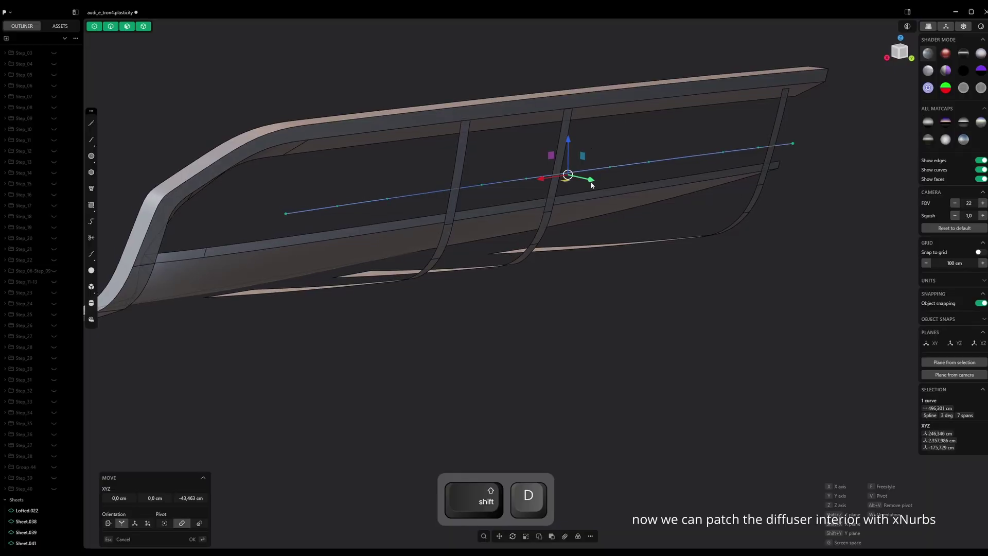
Move the duplicated curve about -35.8 cm along Y into the diffuser and lower it slightly more
key("y")
middle_click_drag(498, 174, 437, 159)
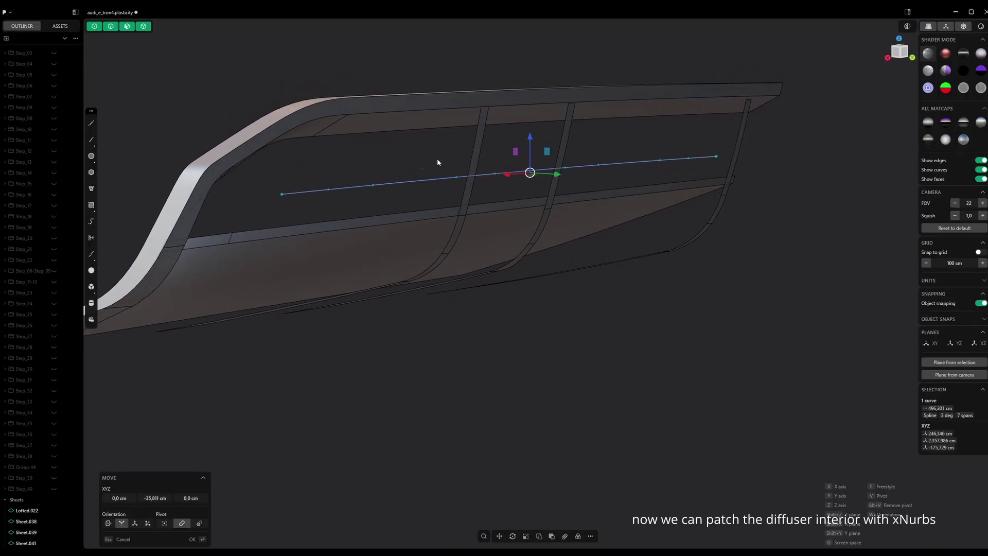
key("Return")
key("g")
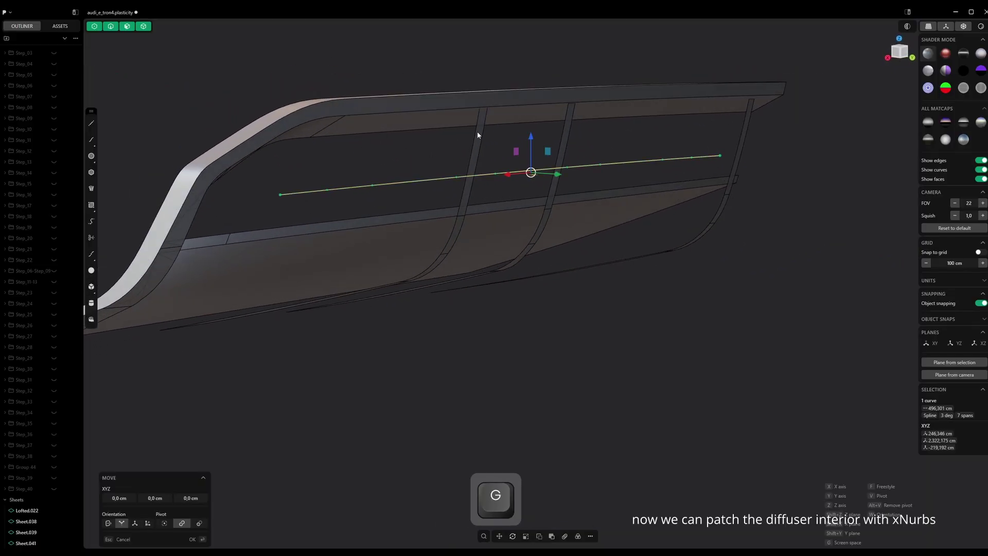
left_click_drag(530, 137, 532, 146)
key("Return")
Create an xNURBS surface between the frame's upper inner edge and the curve, with G2 continuity at the frame, and delete the curve
left_click(372, 135, "shift")
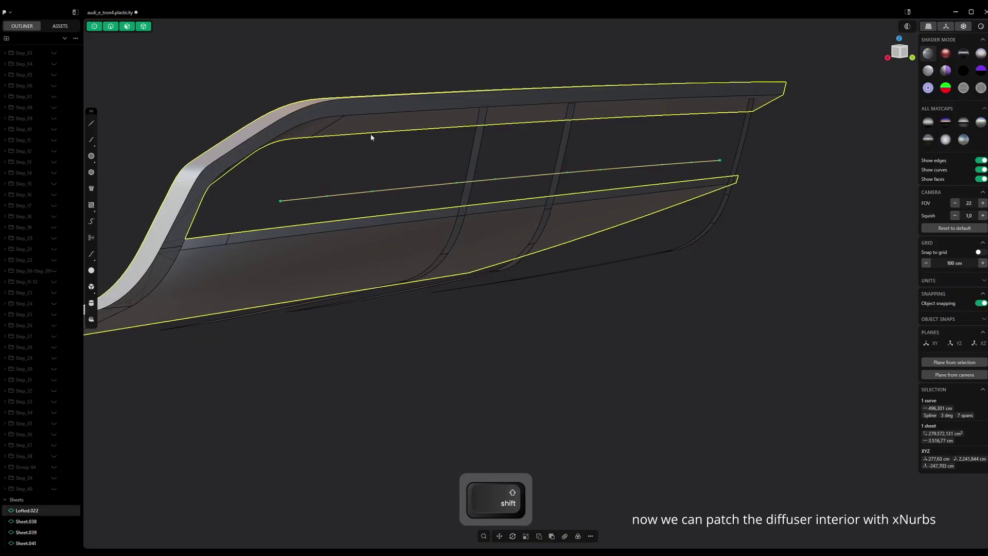
left_click(373, 134, "shift")
key("shift+w")
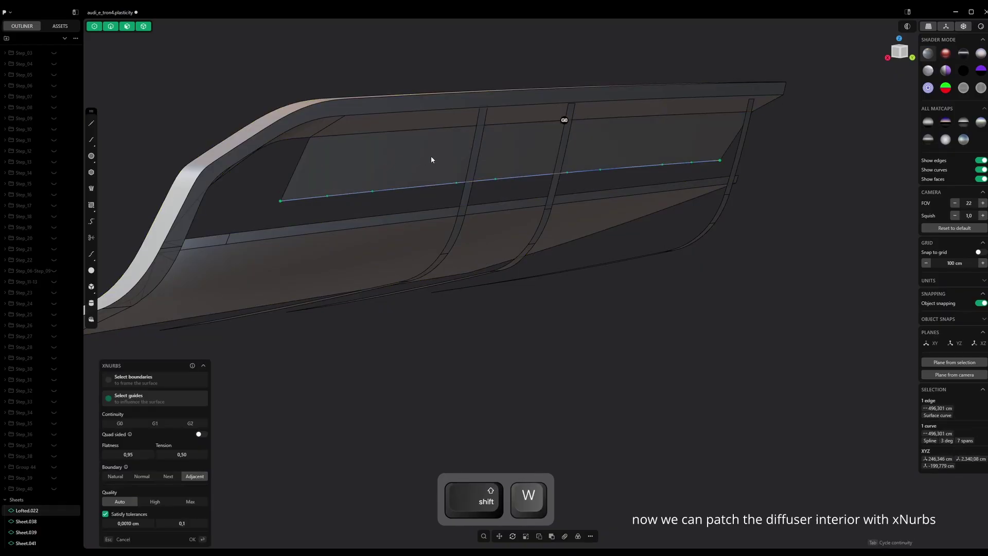
left_click(564, 123)
mouse_move(535, 134)
middle_mouse_down()
mouse_move(571, 133)
mouse_move(539, 139)
middle_mouse_up()
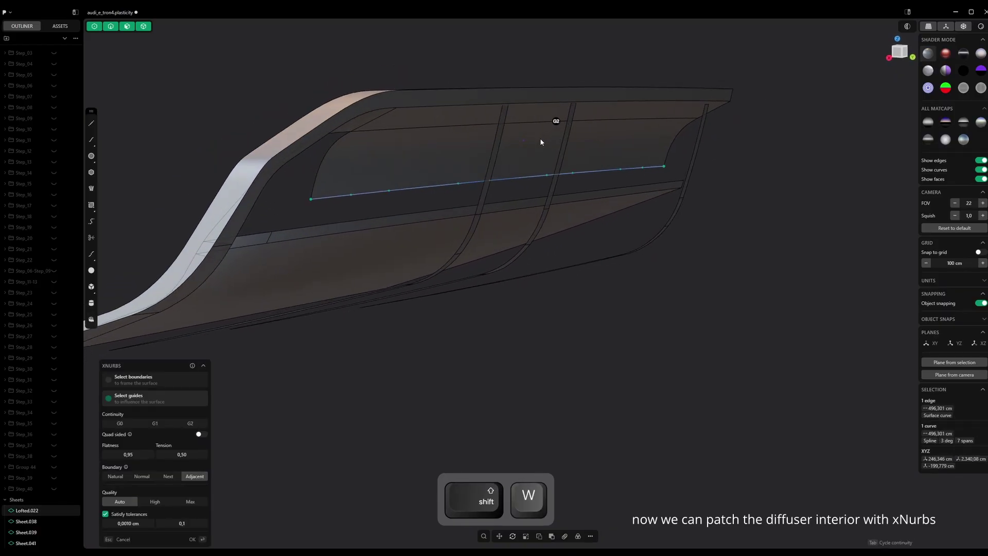
key("Return")
Create an xNURBS surface between the upper patch's lower edge and the crossbar's long upper edge
left_click(407, 191)
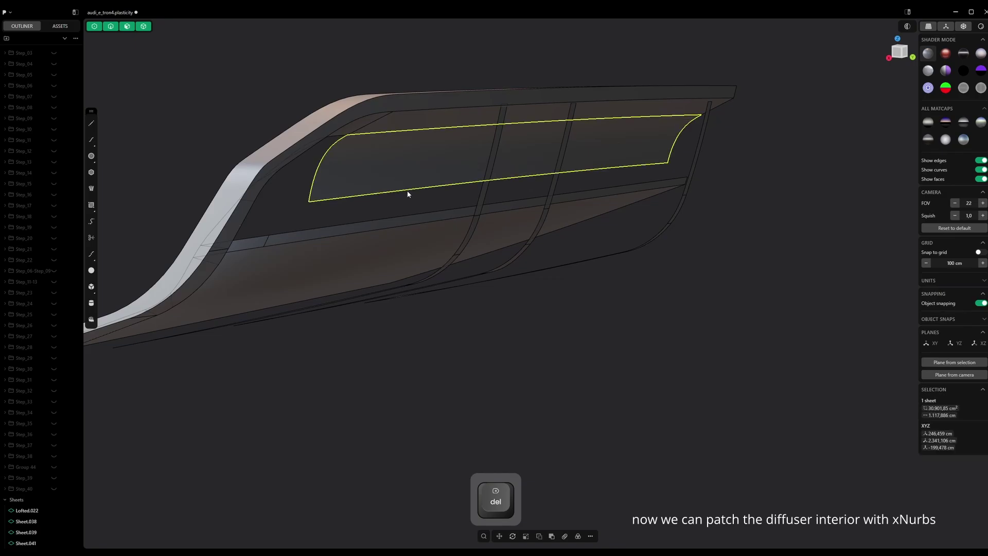
left_click(403, 216, "shift")
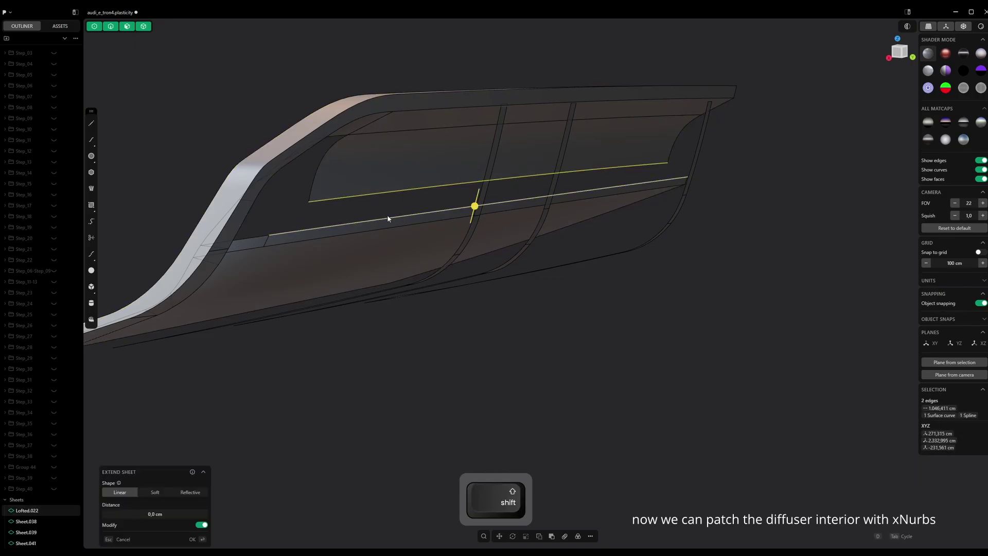
middle_click_drag(387, 215, 338, 212)
key("shift+w")
key("Return")
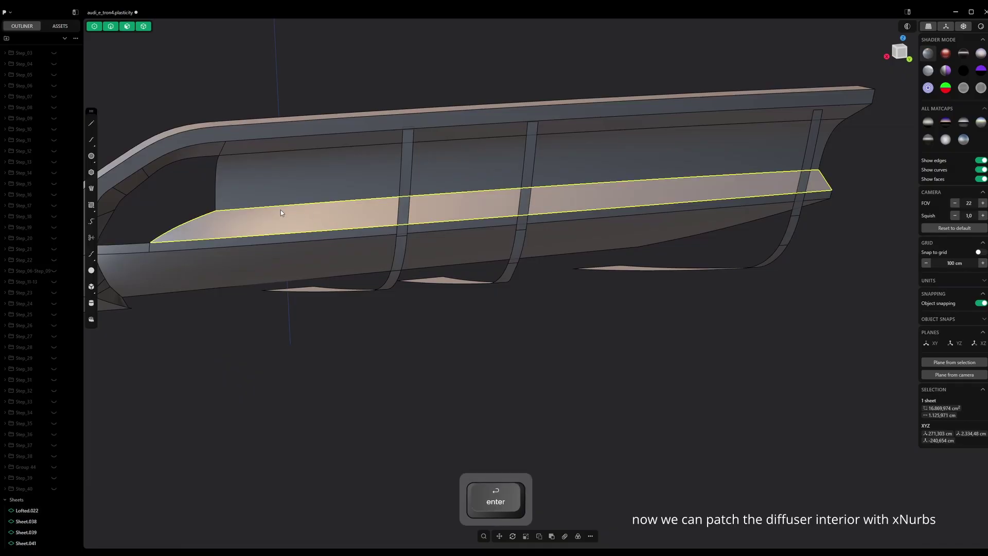
Split the lower patch across its width at the upper patch's end corner and delete the slanted end piece
middle_click_drag(266, 209, 373, 199, "shift")
left_click(373, 200)
scroll(372, 200, "up", 2)
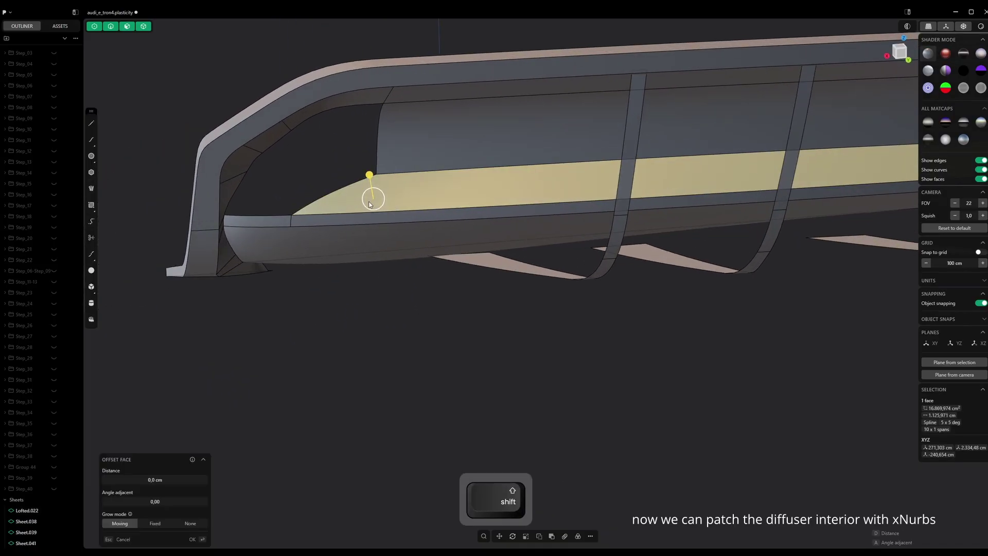
key("ctrl+r")
left_click(378, 172)
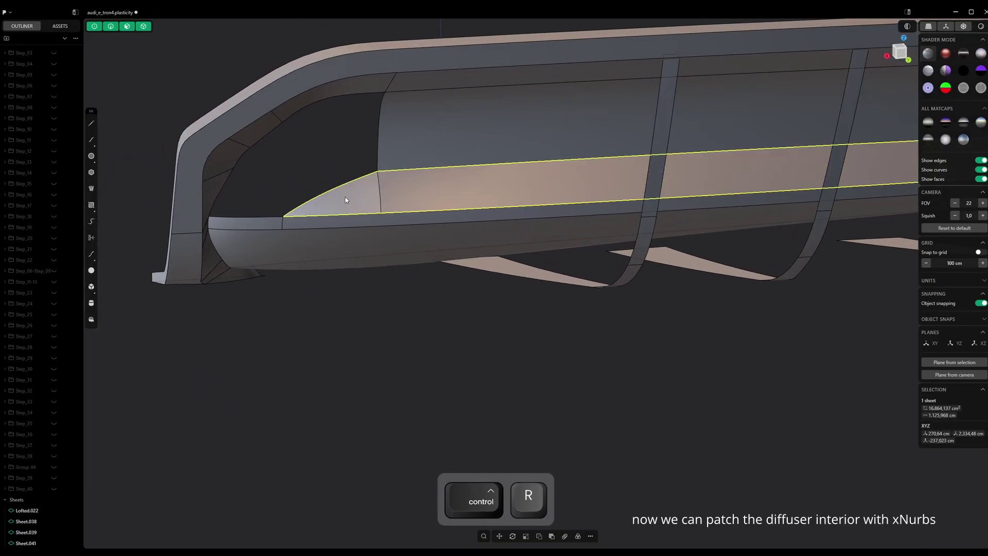
left_click(345, 197)
key("shift+x")
Join the two interior patches with the frame and crossbar sheet
middle_click_drag(345, 200, 383, 226)
left_click(382, 226, "shift")
key("j")
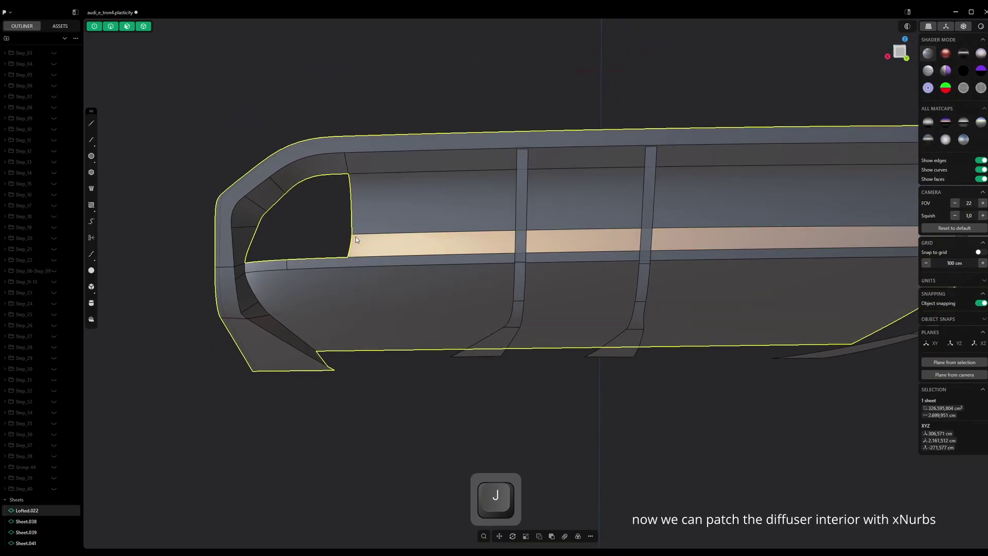
left_click(351, 238, "alt")
scroll(320, 246, "up", 2)
key("shift+w")
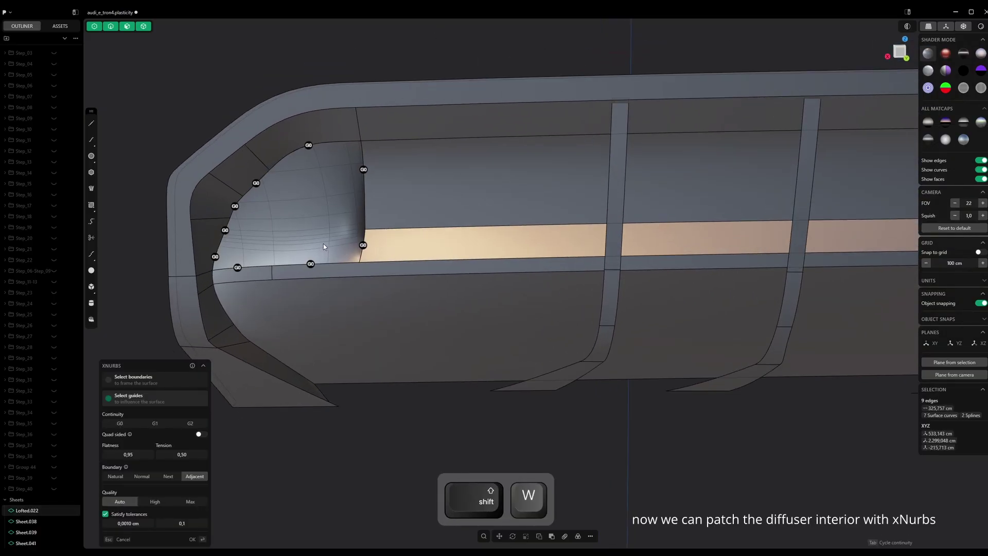
middle_click_drag(323, 243, 338, 227)
left_click(372, 248)
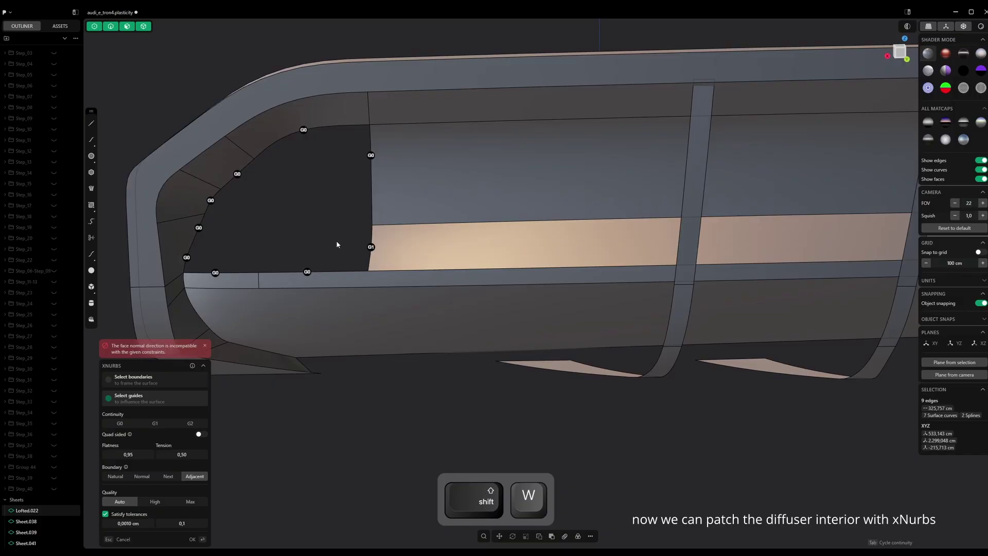
key("Escape")
Bridge a curve across the end opening from the seam between the patches to the frame's inner edge, G2 at the seam and G0 at the frame
left_click(97, 223)
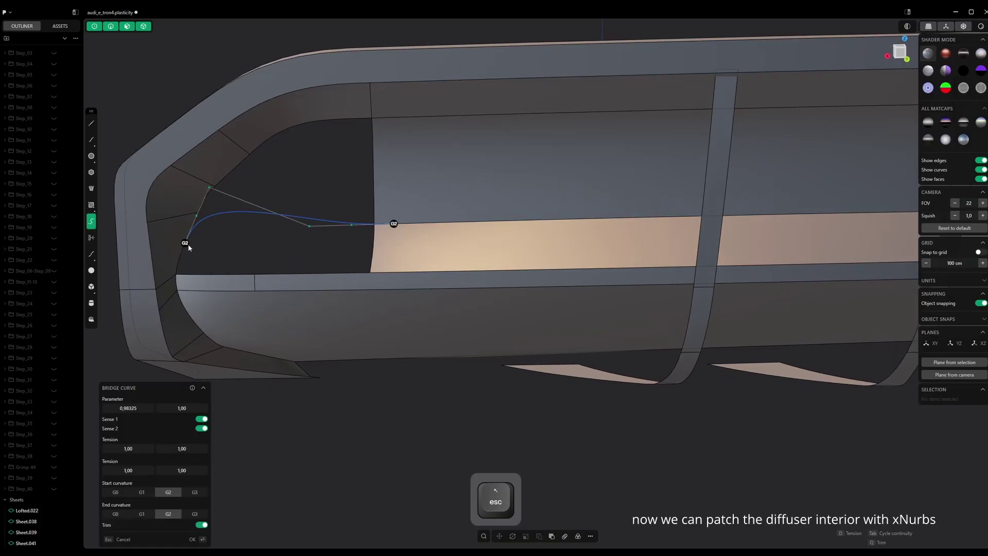
left_click(185, 244)
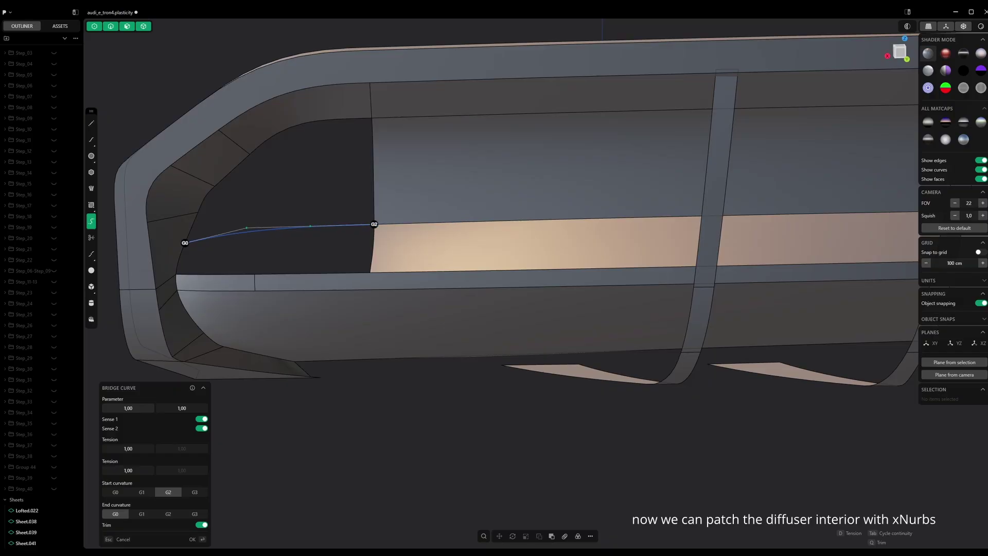
middle_click_drag(357, 223, 343, 221)
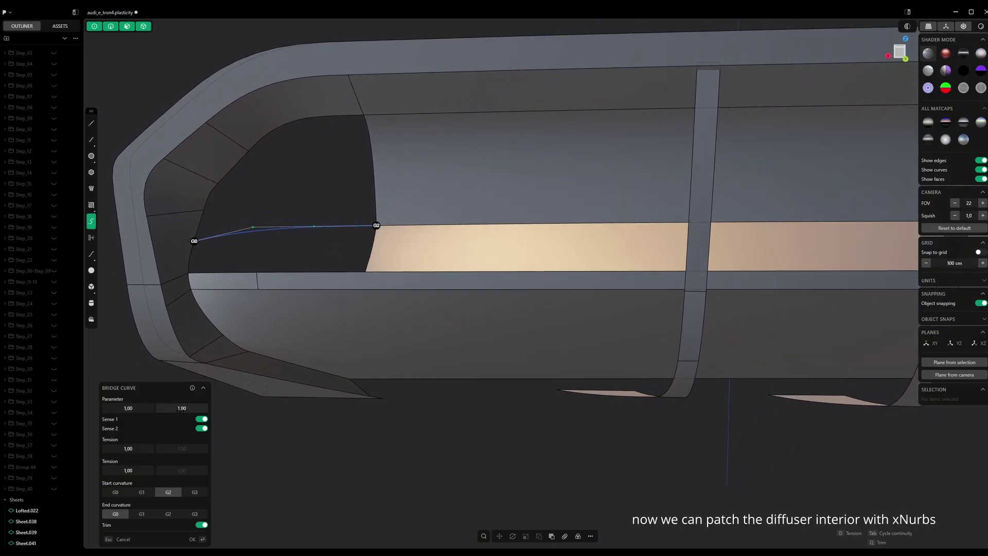
middle_click_drag(273, 199, 255, 205)
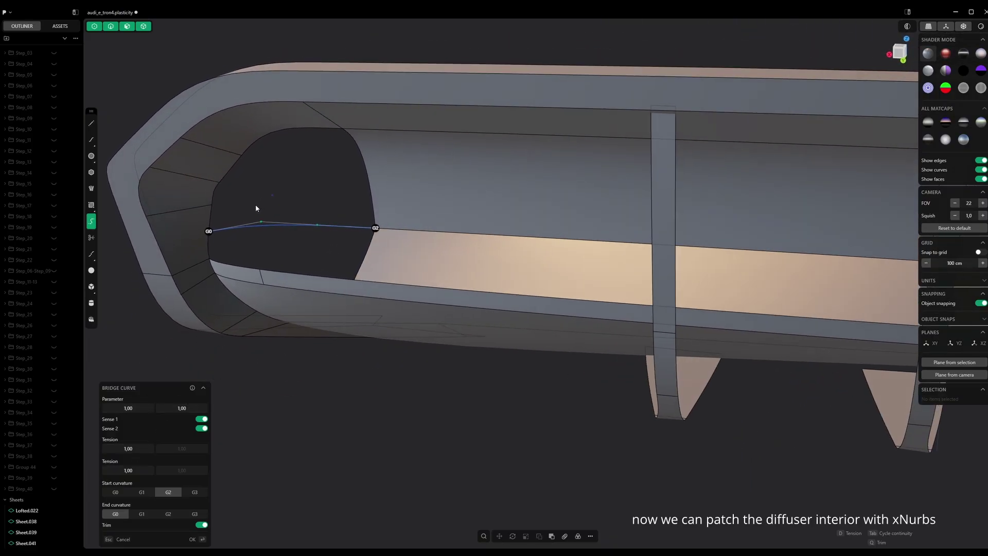
key("Return")
Fill the lower part of the end opening with an xNURBS surface bounded by the frame, crossbar and patch edges and the bridge curve
left_click(202, 250, "shift")
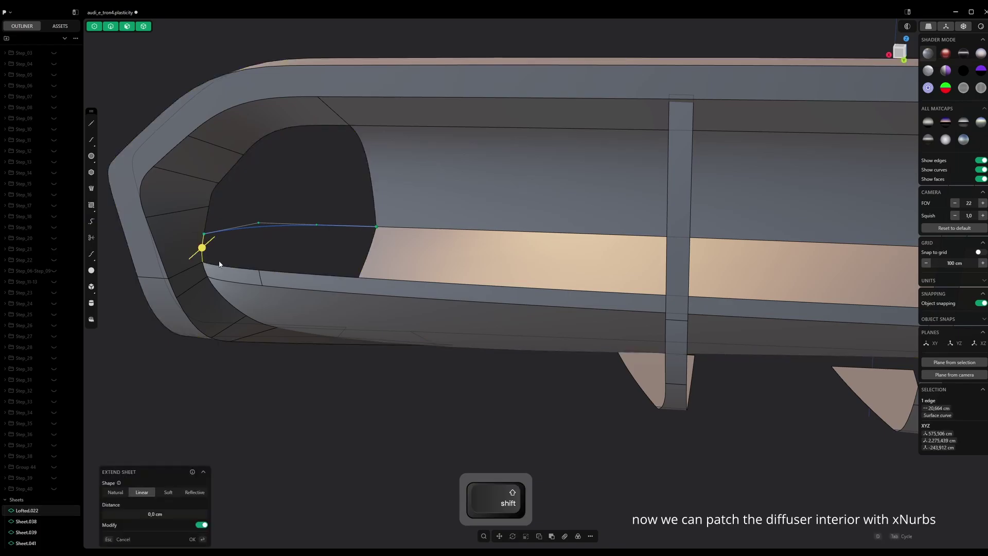
left_click(222, 267, "shift")
left_click(266, 271, "shift")
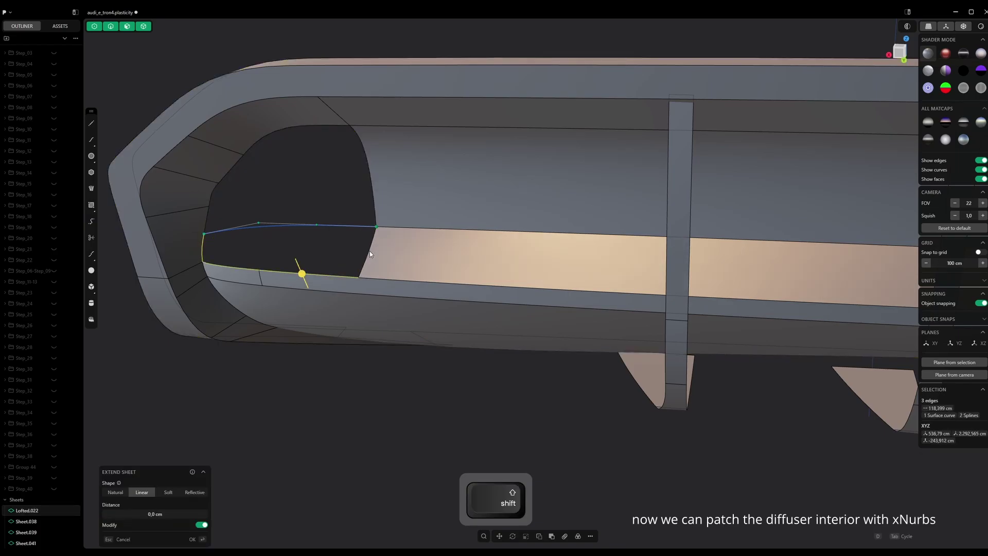
left_click(317, 225, "shift")
key("shift+w")
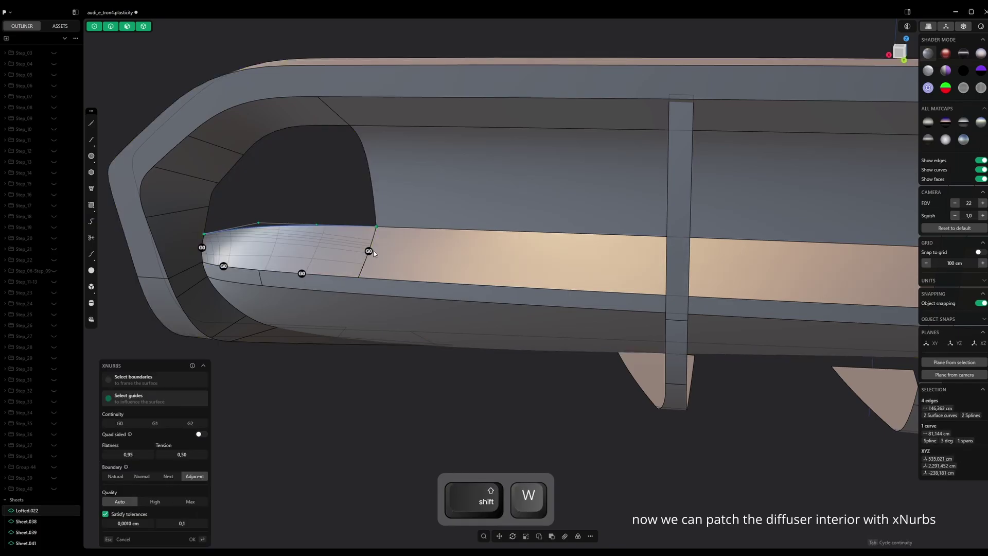
middle_click_drag(337, 251, 408, 221)
key("Return")
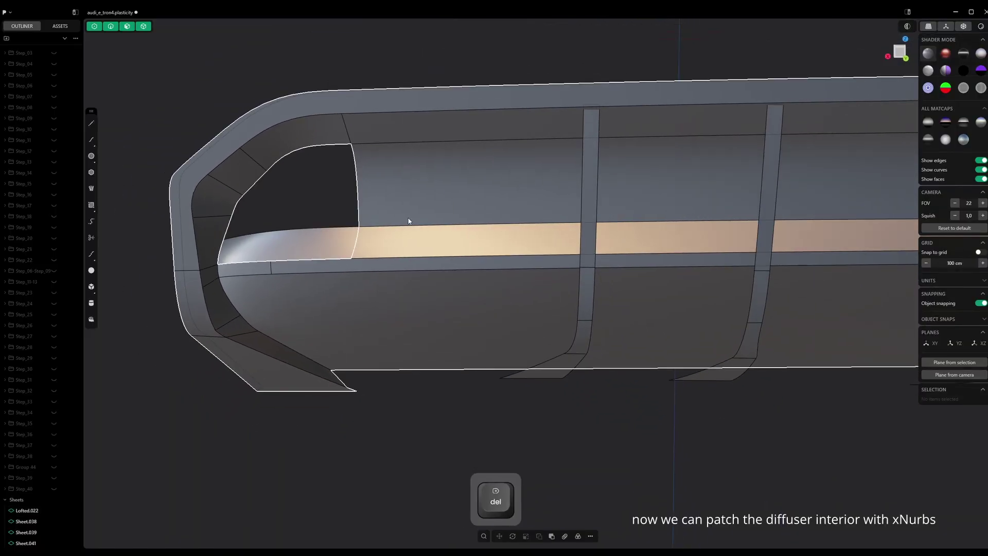
Delete the bridge curve and join the lower end patch with the diffuser sheet
left_click_drag(419, 210, 287, 292)
key("Delete")
key("j")
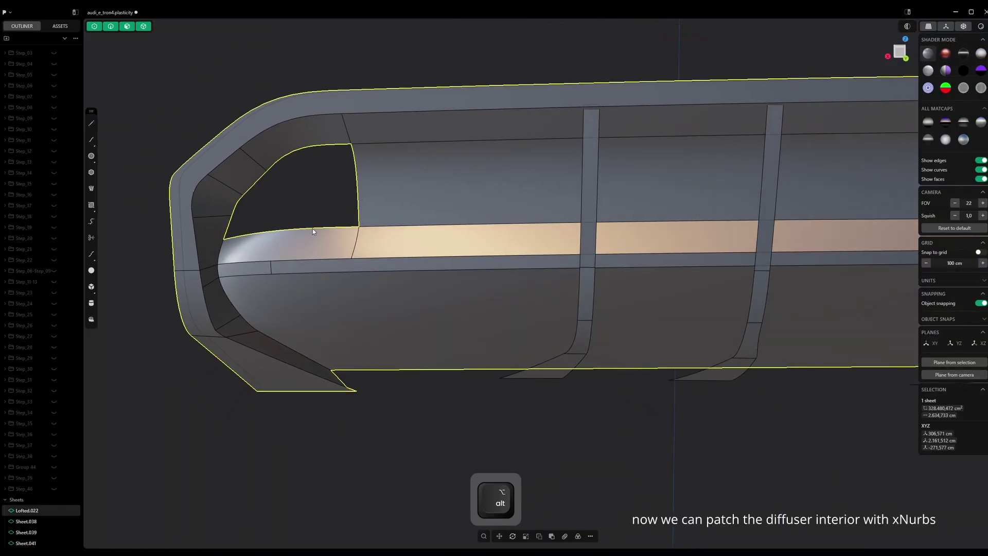
Fill the remaining upper end opening with an xNURBS surface, using G1 continuity at the frame's upper inner edge
left_click(313, 229, "alt")
key("shift+w")
scroll(335, 205, "up", 1)
left_click(300, 147)
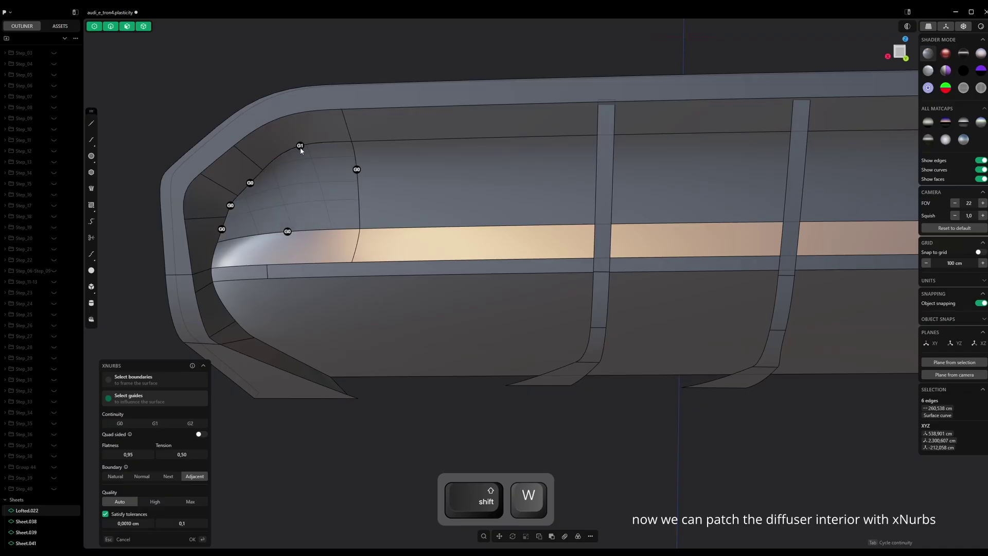
middle_click_drag(357, 177, 379, 91)
key("Return")
Join the upper end patch with the diffuser sheet and clear the selection
left_click_drag(379, 92, 243, 298)
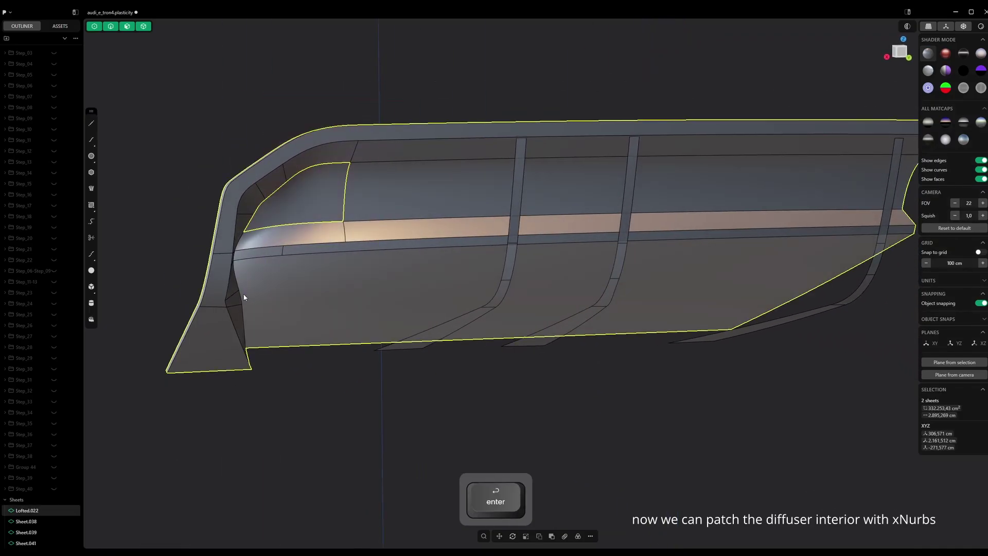
key("j")
scroll(316, 363, "down", 2)
middle_click_drag(320, 366, 476, 406)
left_click(477, 406)
Select all twelve faces of the three vertical strut sheets and extrude them freestyle about 120 cm inward into the diffuser
scroll(618, 332, "up", 1)
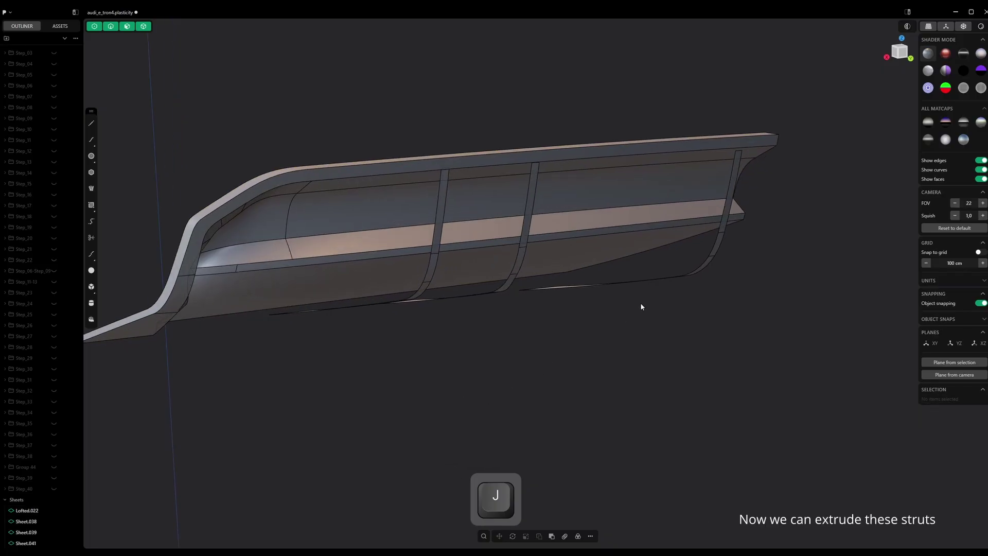
left_click(733, 185)
middle_click_drag(733, 185, 743, 171)
scroll(744, 171, "up", 1)
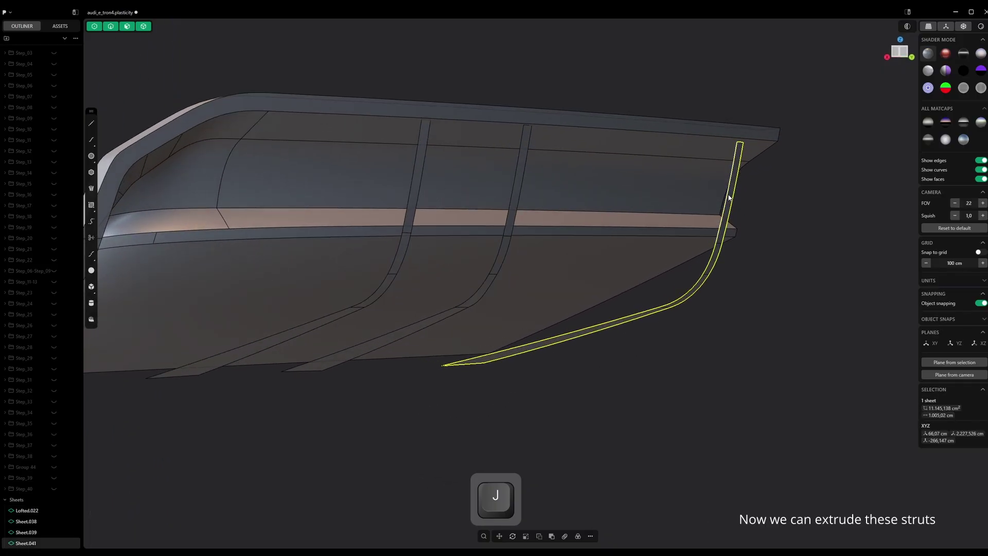
left_click(134, 27)
left_click(423, 139)
key("e")
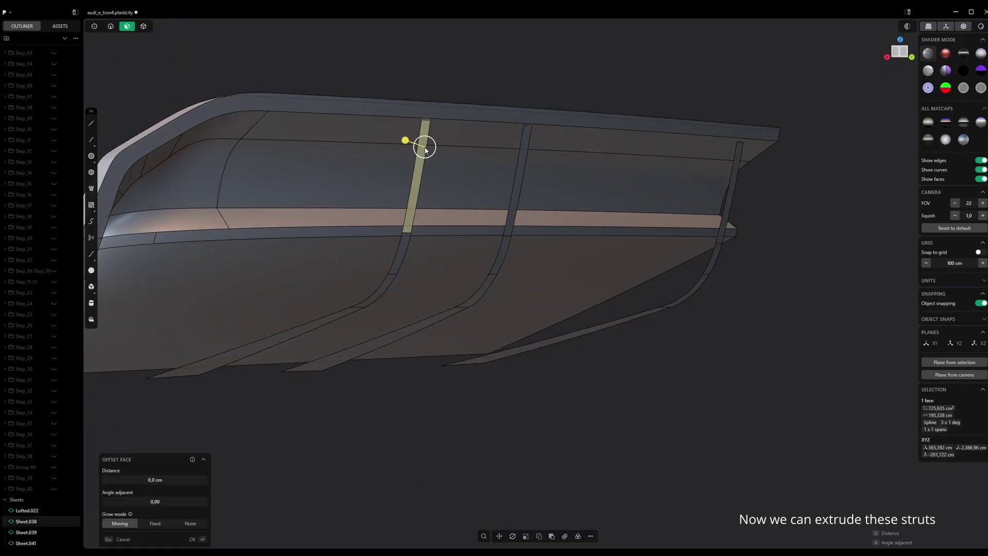
left_click(523, 176, "shift")
left_click(729, 195, "shift")
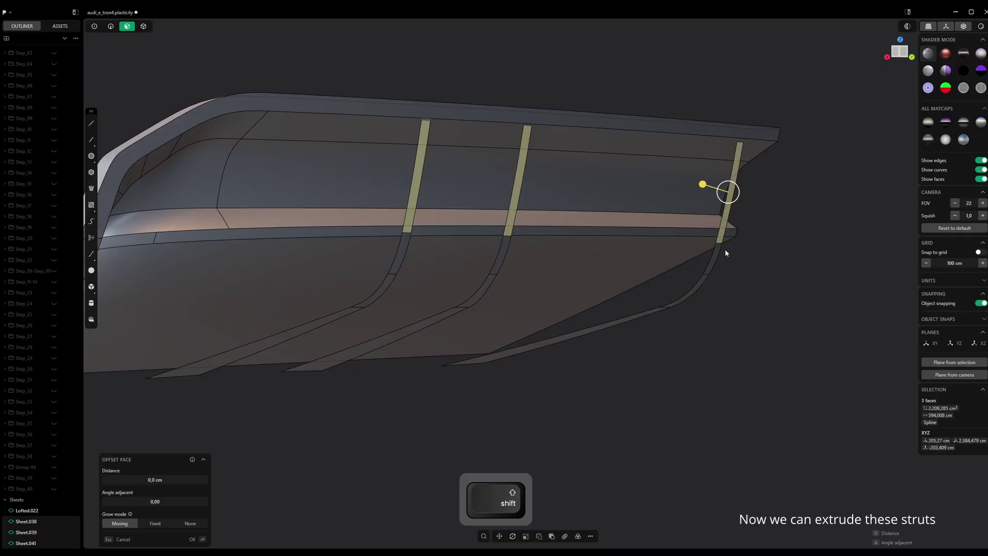
left_click(646, 316, "shift")
left_click(424, 326, "shift")
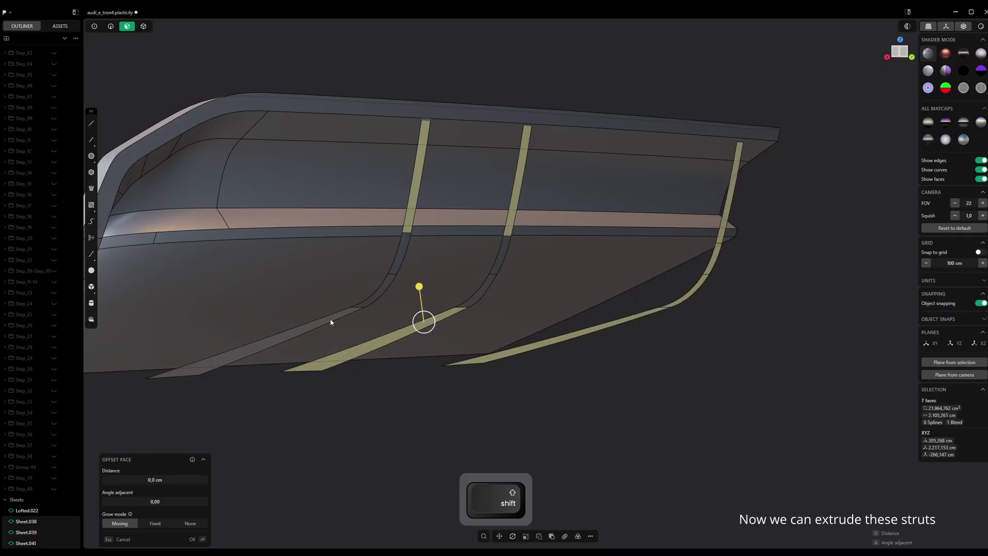
left_click(331, 323, "shift")
left_click(396, 266, "shift")
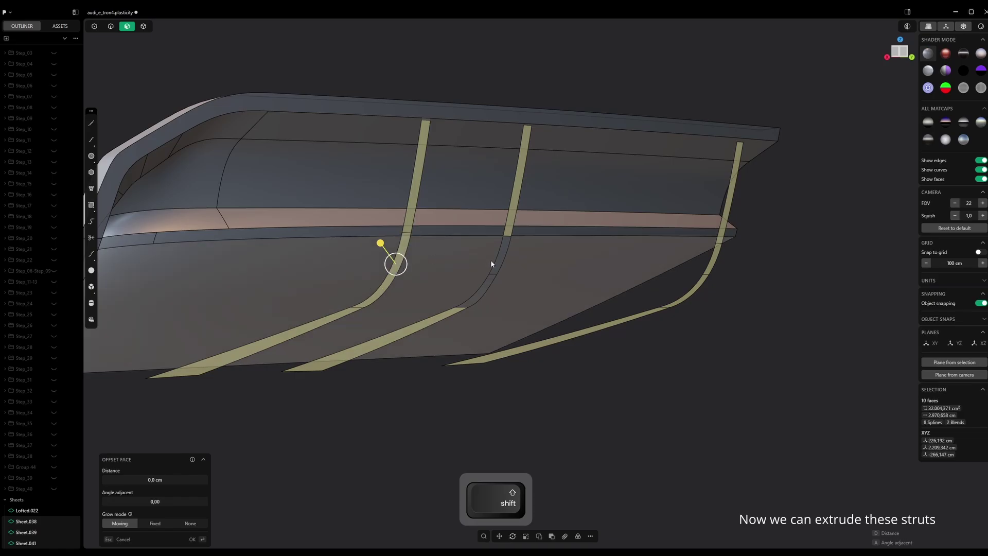
left_click(493, 272, "shift")
left_click(483, 293, "shift")
middle_click_drag(483, 293, 640, 340)
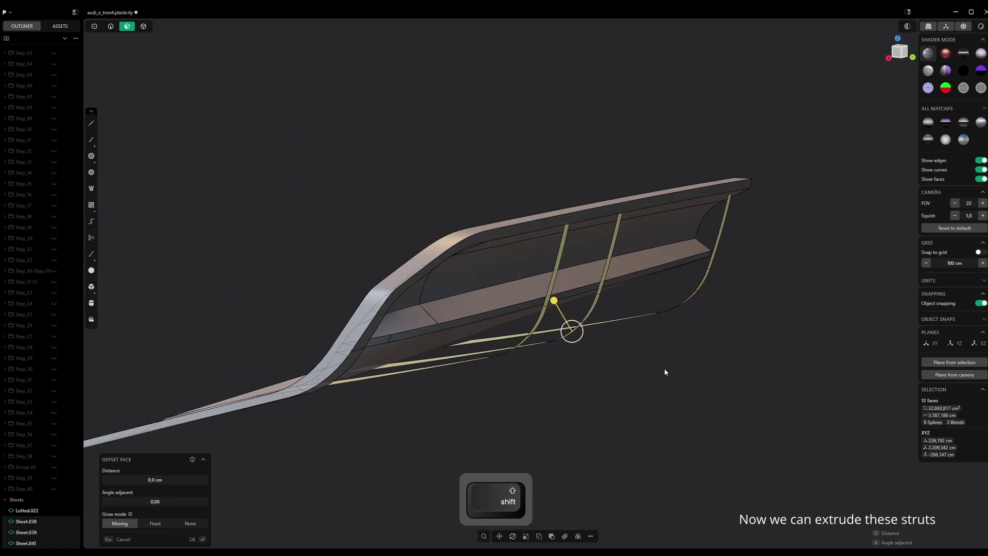
key("e")
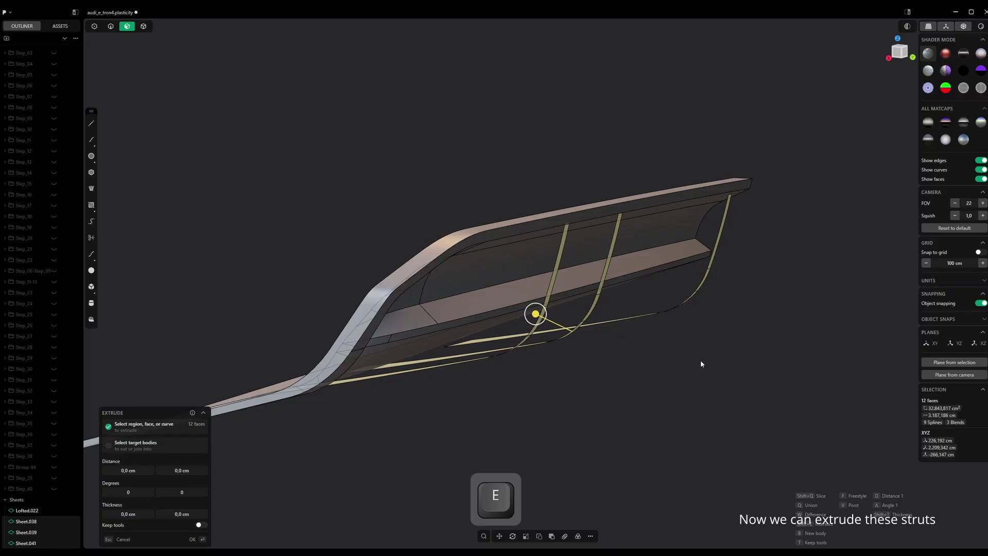
key("g")
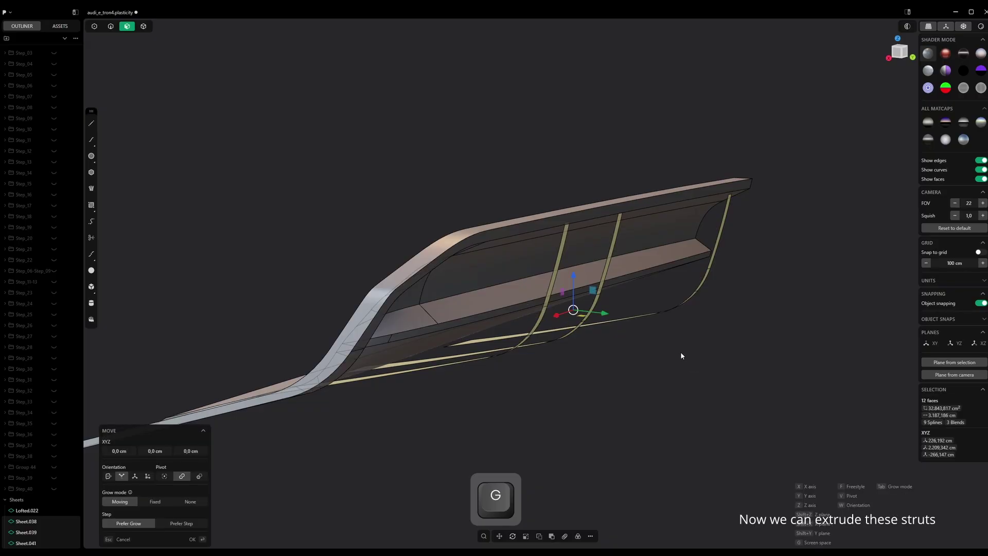
key("e")
key("f")
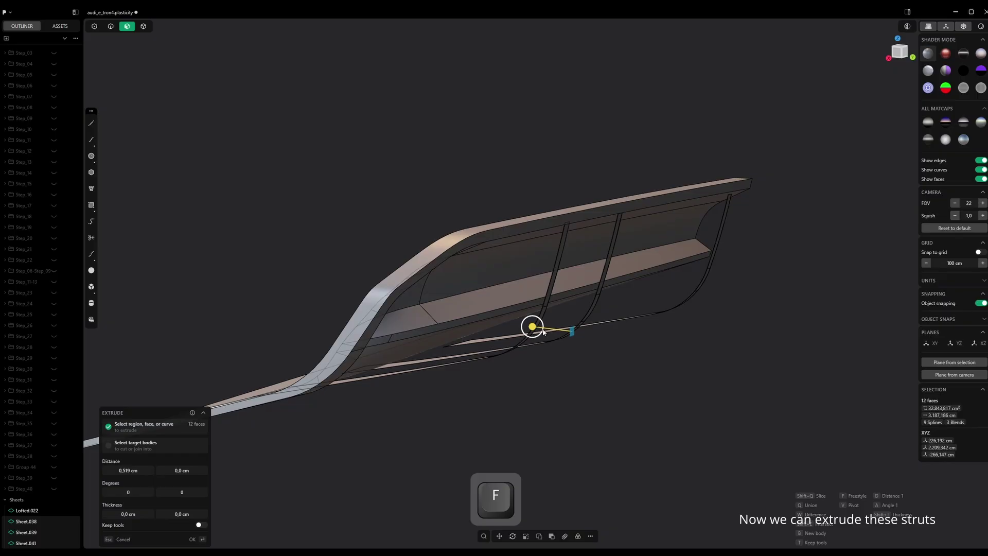
left_click_drag(543, 329, 447, 299)
middle_click_drag(447, 300, 556, 200)
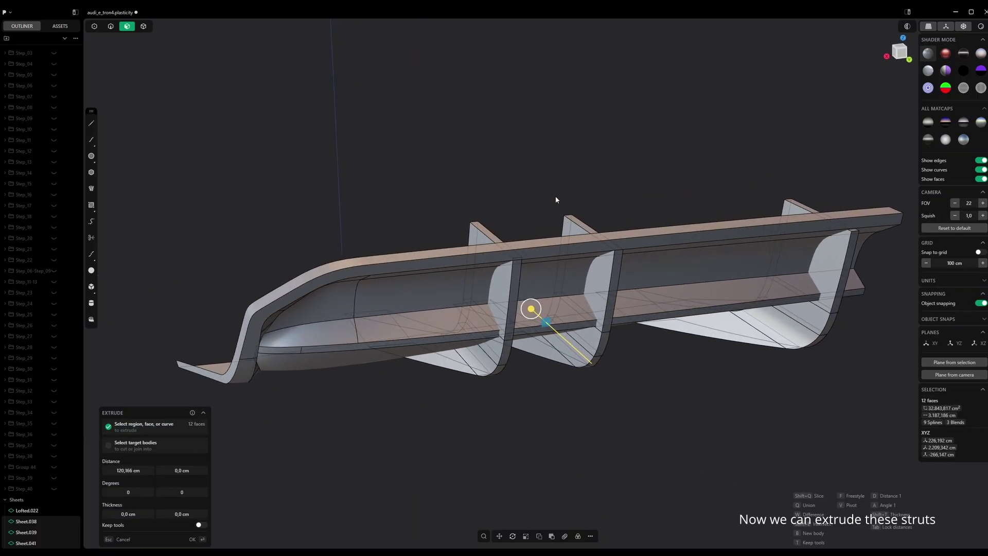
key("Return")
Offset the top faces of the three extruded struts by about 8.1 cm
scroll(587, 216, "up", 4)
left_click(587, 232)
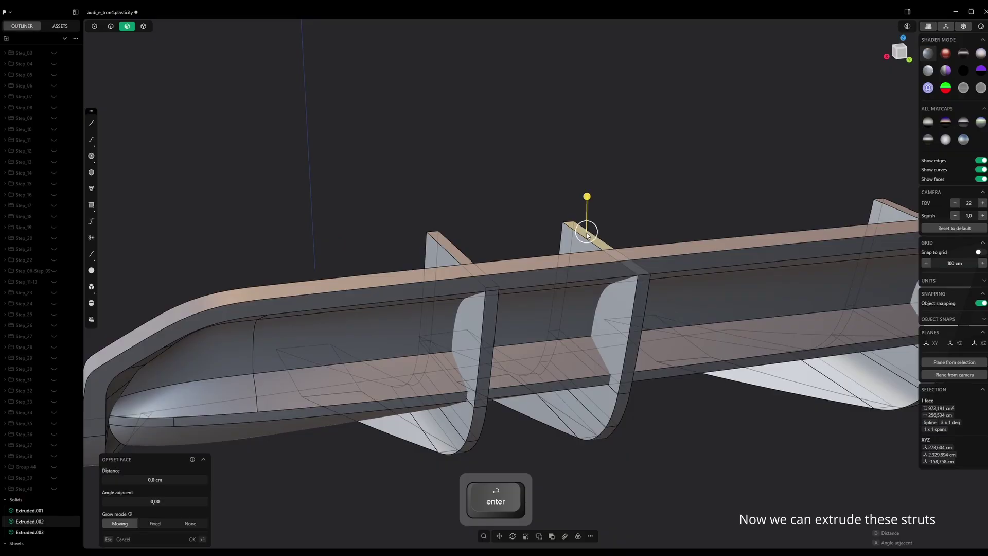
left_click(449, 248, "shift")
middle_click_drag(617, 239, 582, 224)
middle_click_drag(861, 177, 665, 272, "shift")
scroll(527, 205, "down", 2)
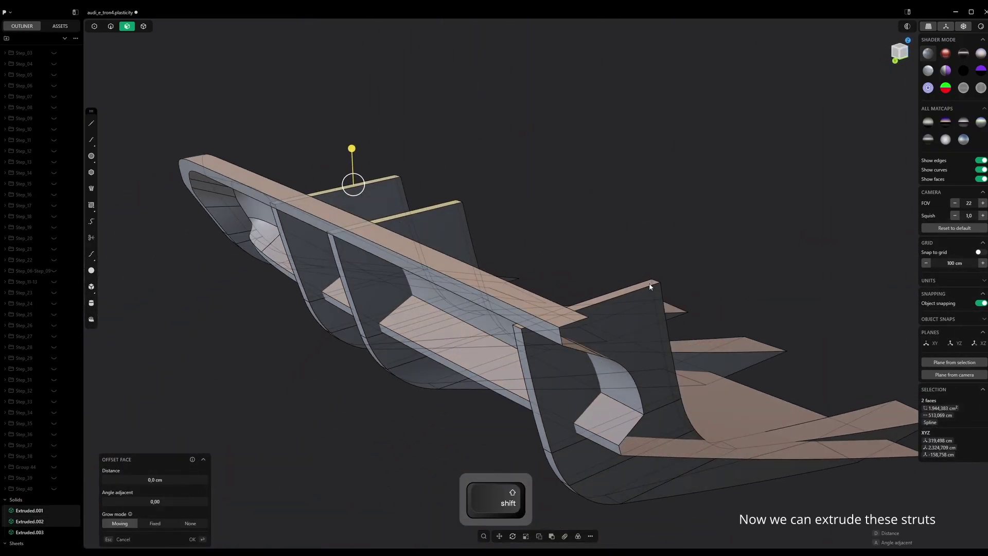
left_click(651, 287, "shift")
left_click_drag(647, 248, 655, 238)
middle_click_drag(655, 238, 481, 212)
scroll(514, 208, "up", 5)
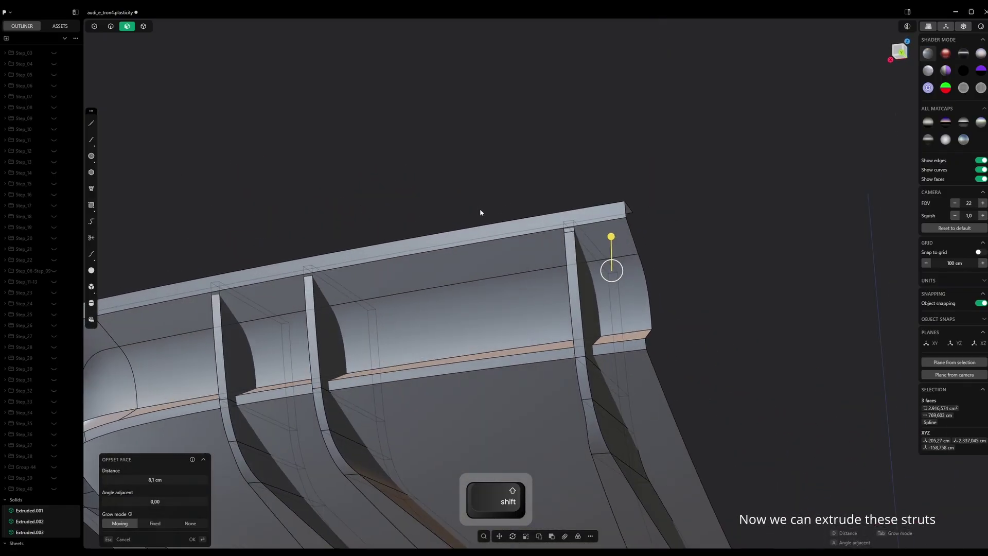
scroll(481, 212, "down", 5)
key("Return")
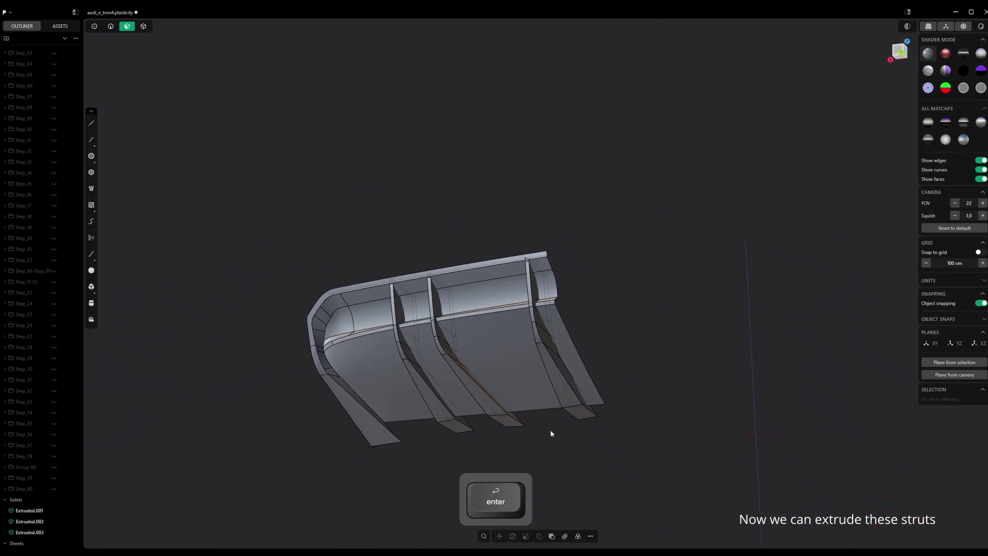
Return to the full car, paste a copy of the diffuser sheet in place, and hide the Step_41 group
middle_click_drag(551, 434, 375, 394)
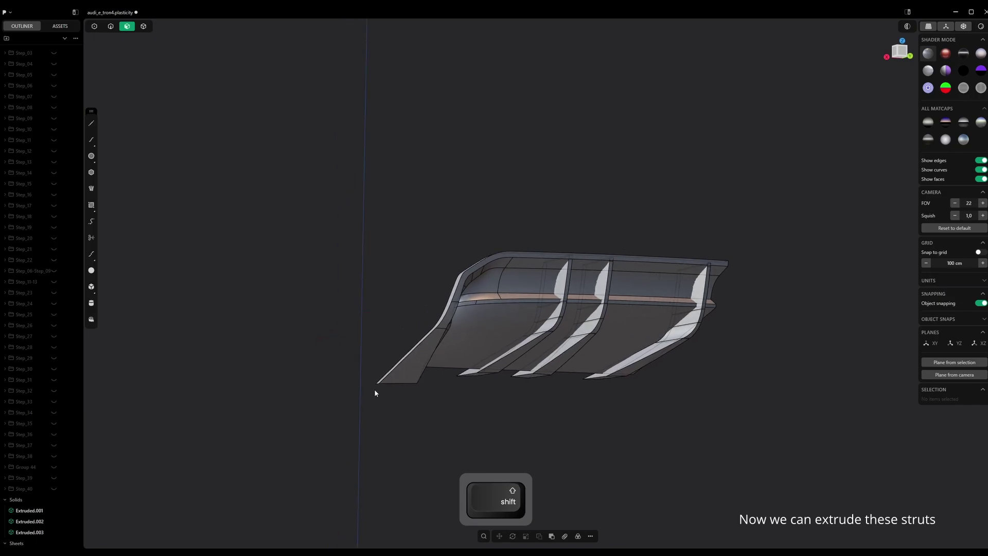
scroll(242, 317, "down", 4)
key("Tab")
scroll(390, 365, "up", 3)
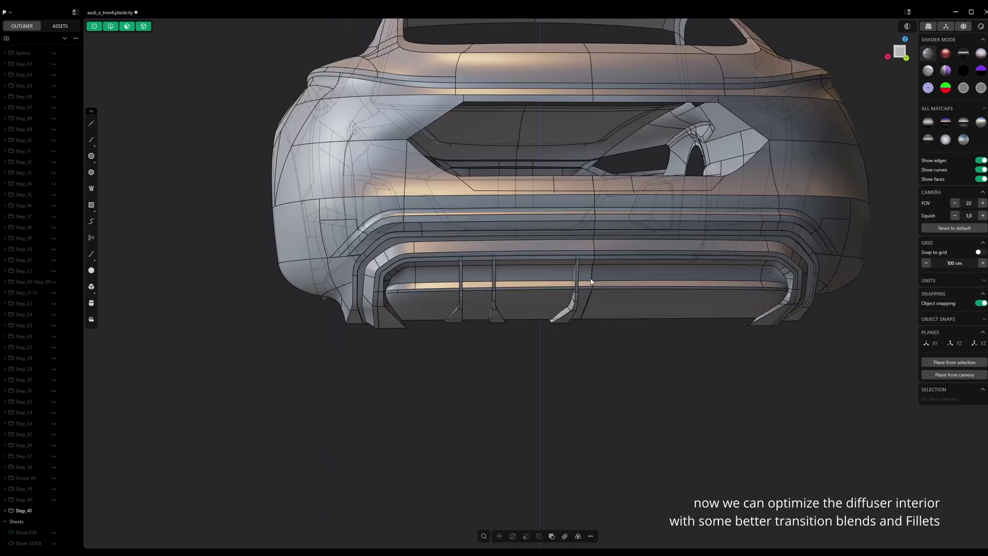
left_click(528, 316)
scroll(531, 323, "up", 5)
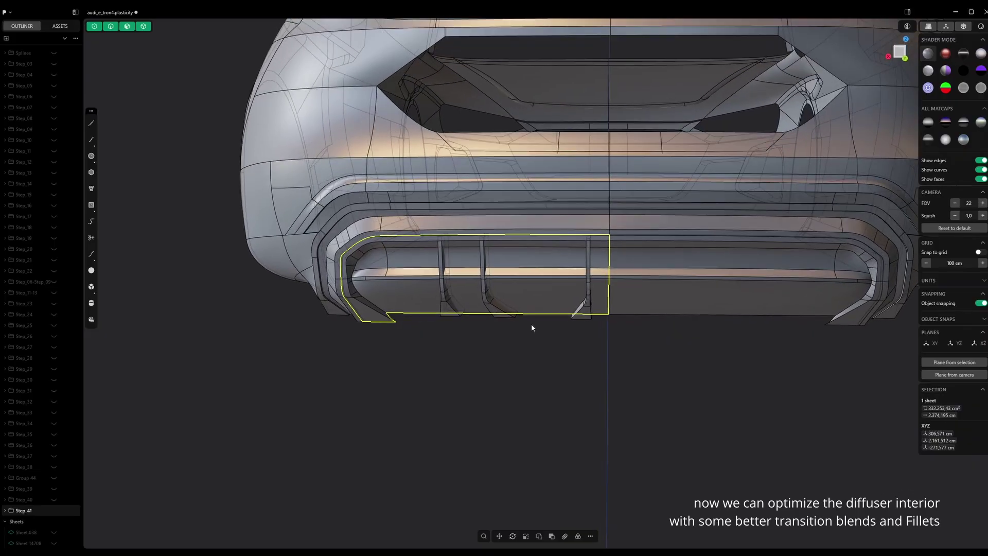
key("ctrl+c")
key("ctrl+v")
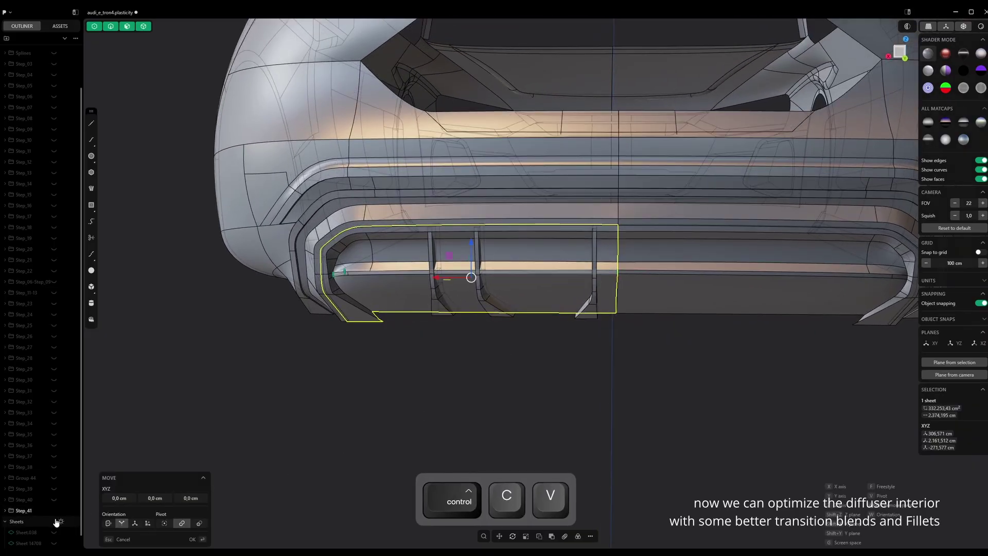
left_click(53, 510)
left_click(251, 431)
scroll(376, 237, "up", 2)
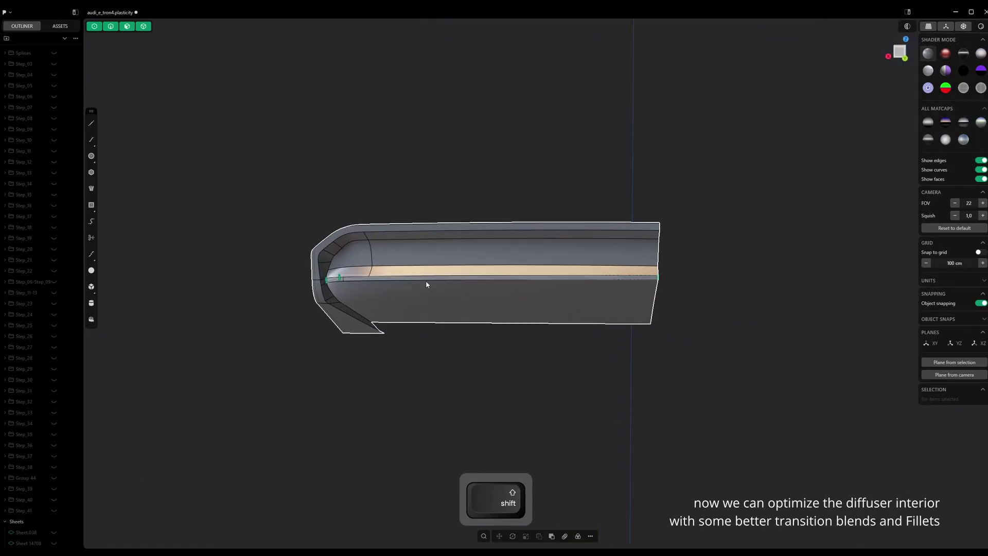
Split the front face of the diffuser frame's curved end with a crosswise edge just below the existing one, near the crossbar's height
key("shift+t")
scroll(332, 279, "up", 2)
scroll(332, 282, "up", 5)
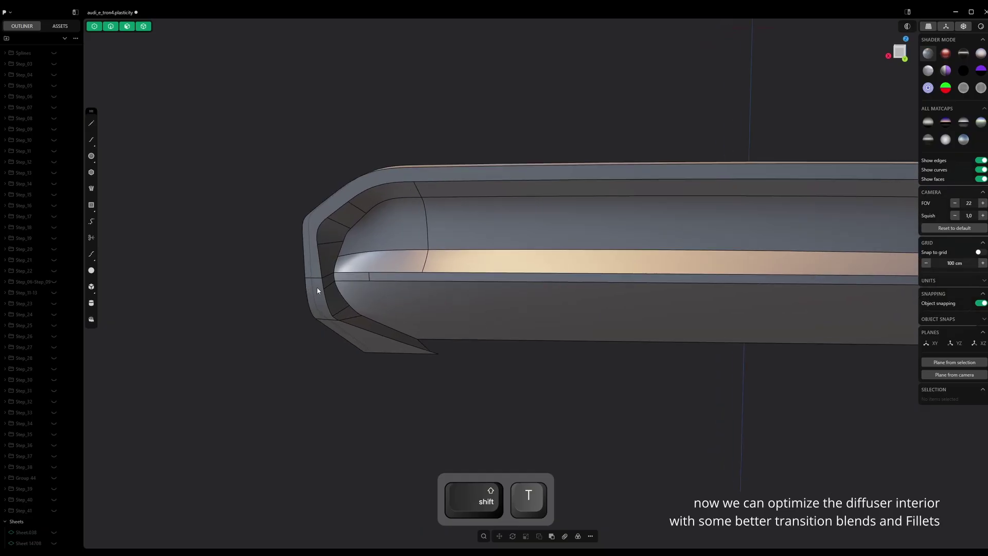
scroll(318, 289, "up", 3)
left_click(319, 292)
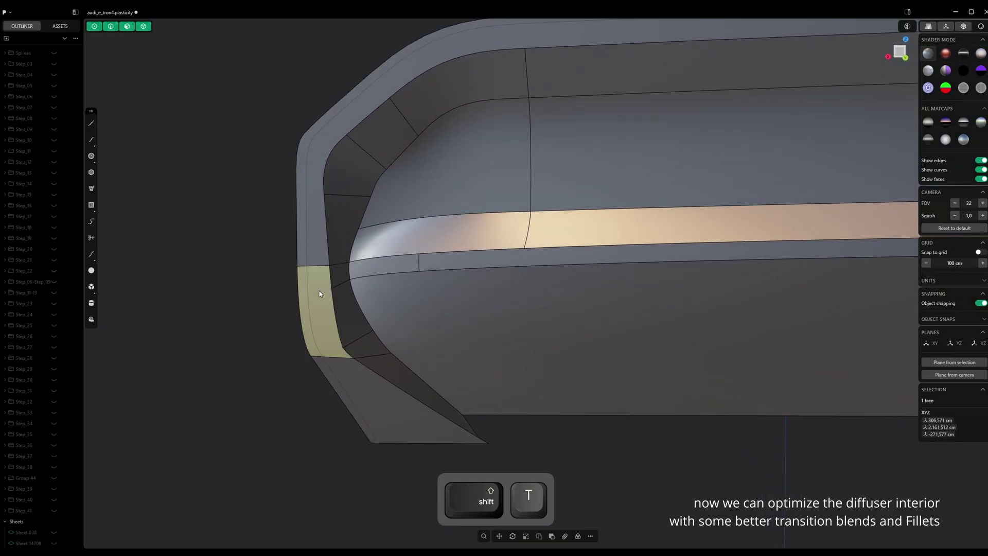
key("Tab")
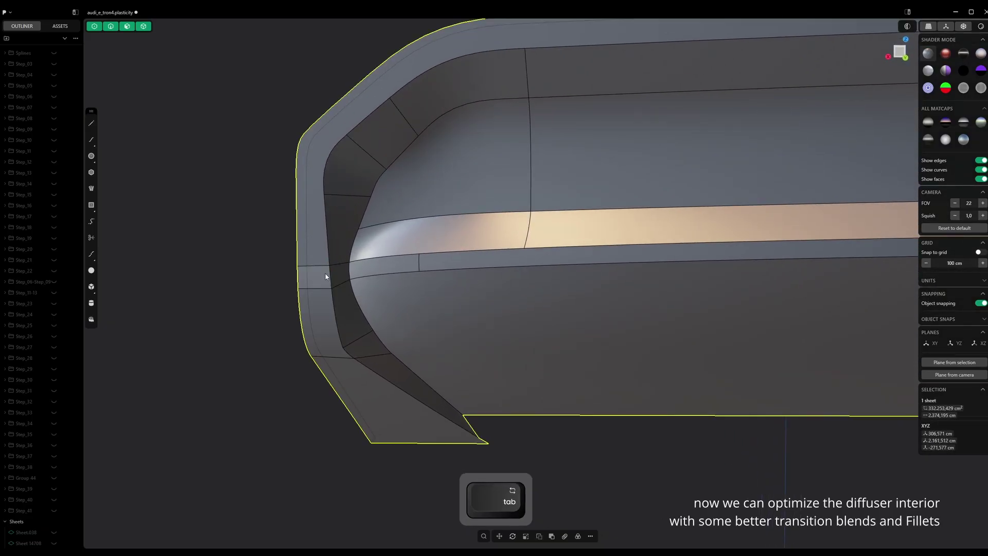
Bridge the two crosswise frame edges to the crossbar's upper and lower edges with two curves, G2 at both ends
left_click(325, 267)
key("f")
key("b")
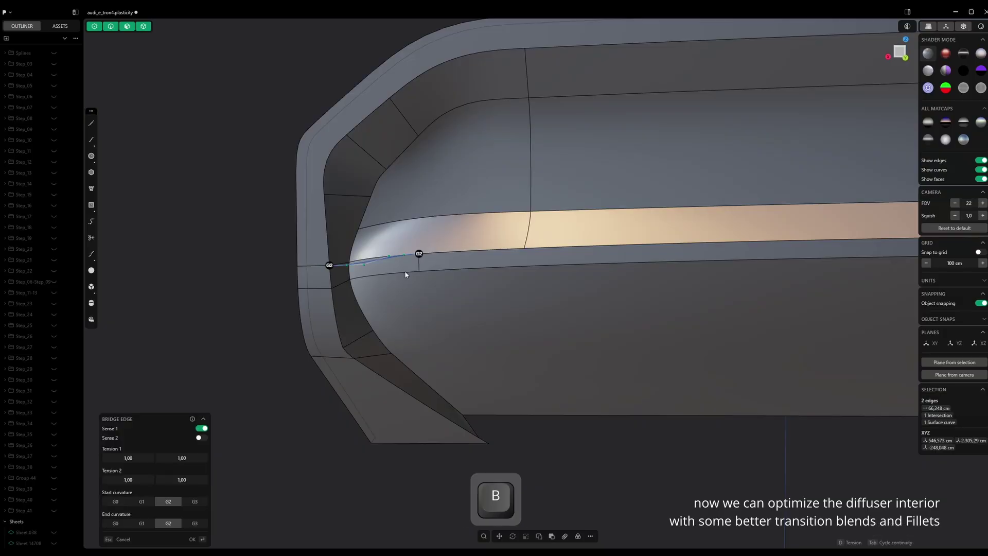
key("Return")
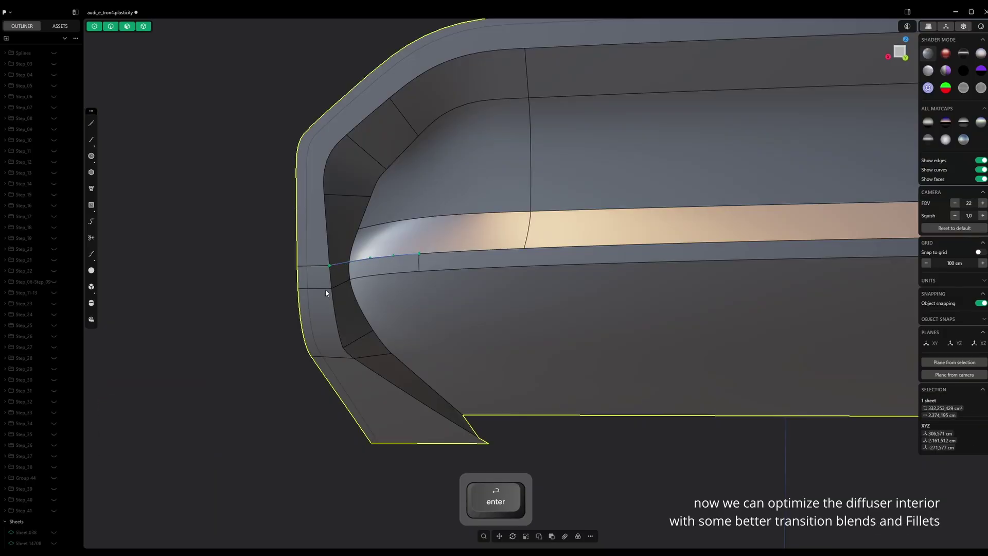
left_click(326, 290)
left_click(432, 269, "shift")
key("b")
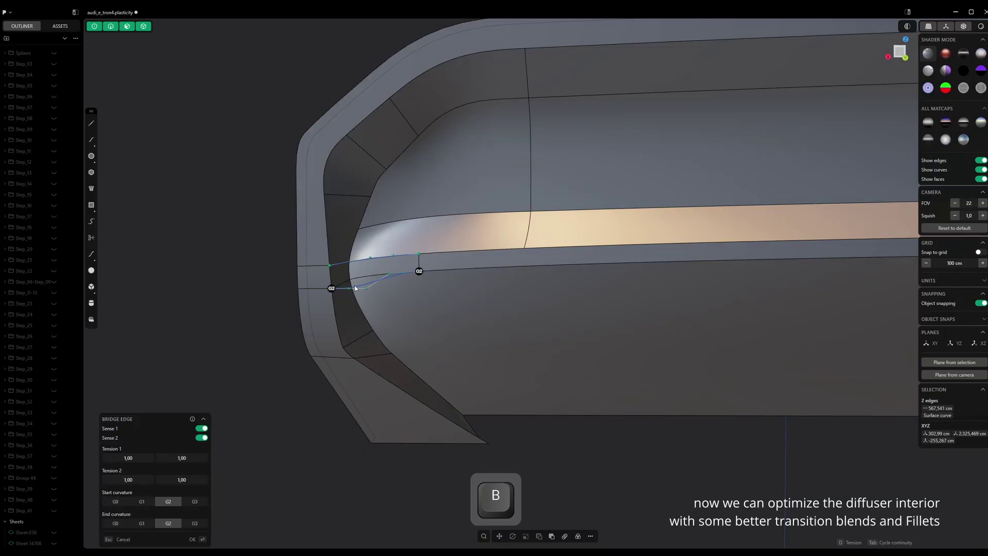
key("Return")
Delete the crossbar's old end face between the two bridge curves
middle_click_drag(354, 276, 345, 283)
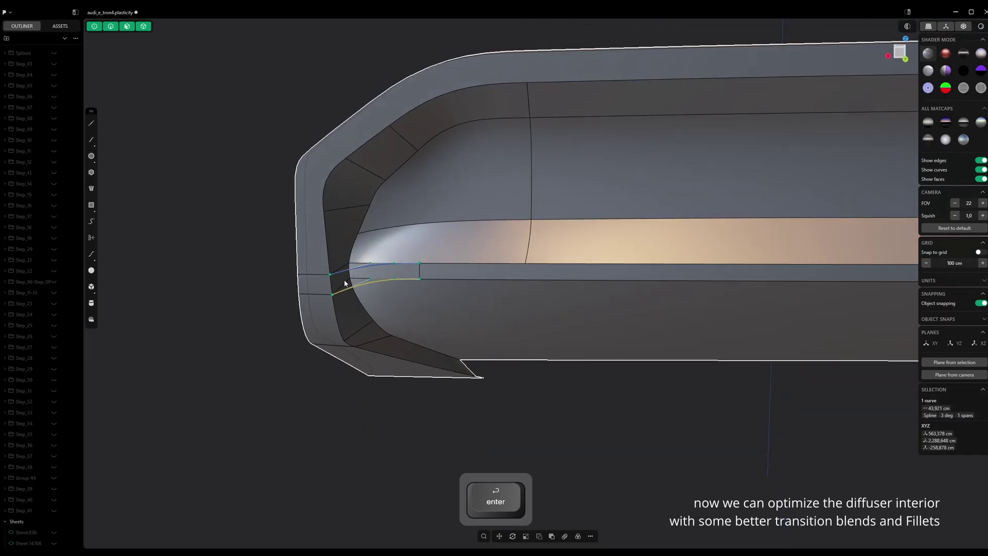
left_click(340, 279)
key("o")
key("shift+x")
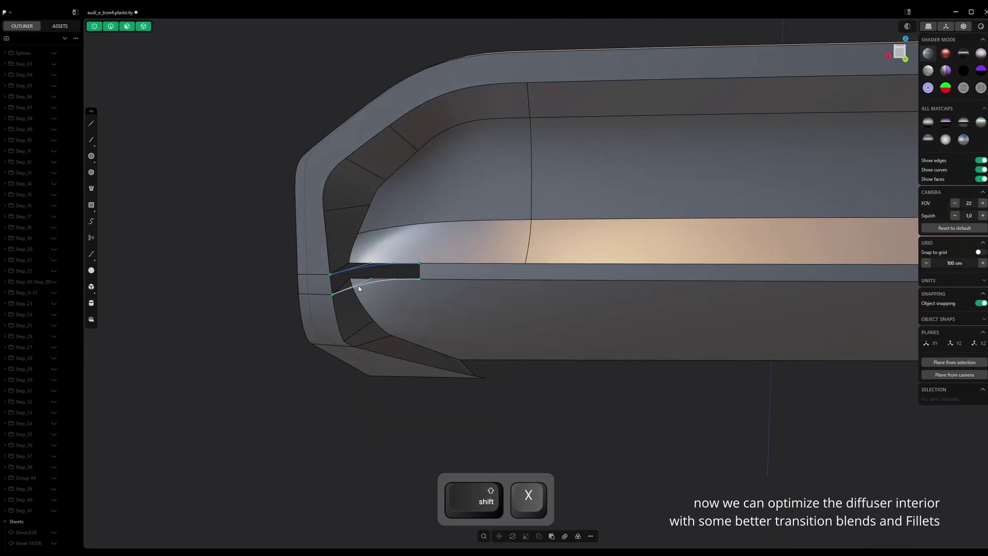
Fill the crossbar gap with a quad-sided xNURBS surface bounded by the two bridge curves, the frame edge and the crossbar end edge
left_click(354, 285)
left_click(359, 267, "shift")
left_click(330, 283, "shift")
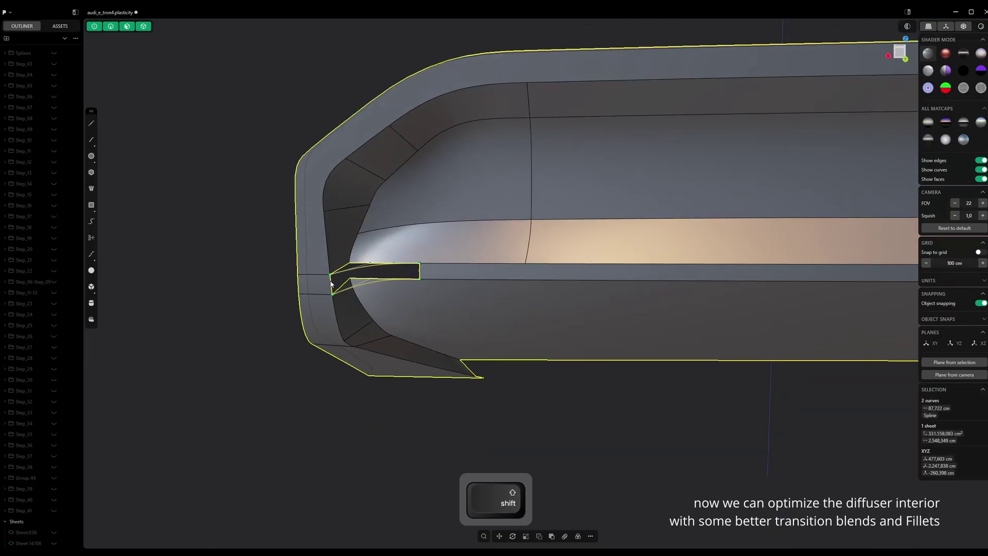
key("e")
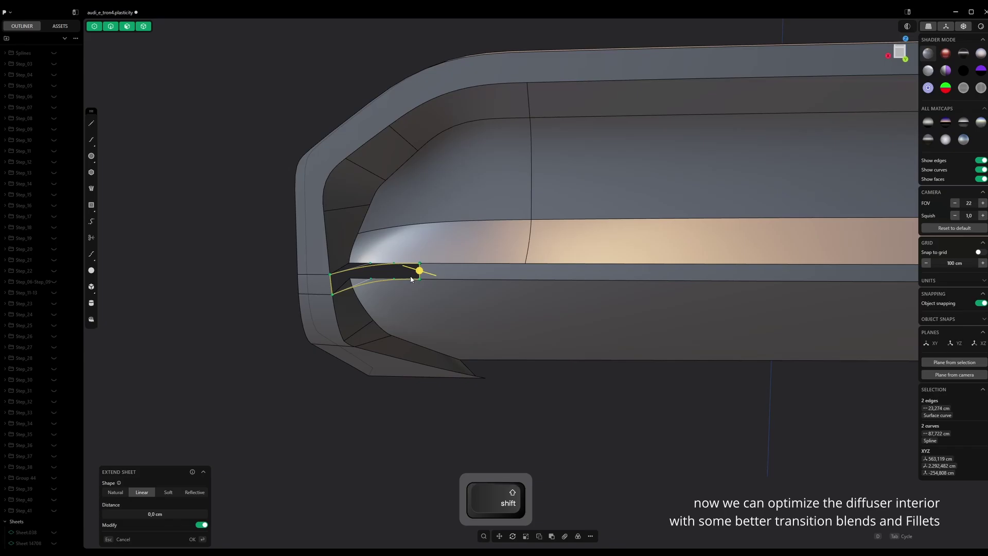
key("shift+w")
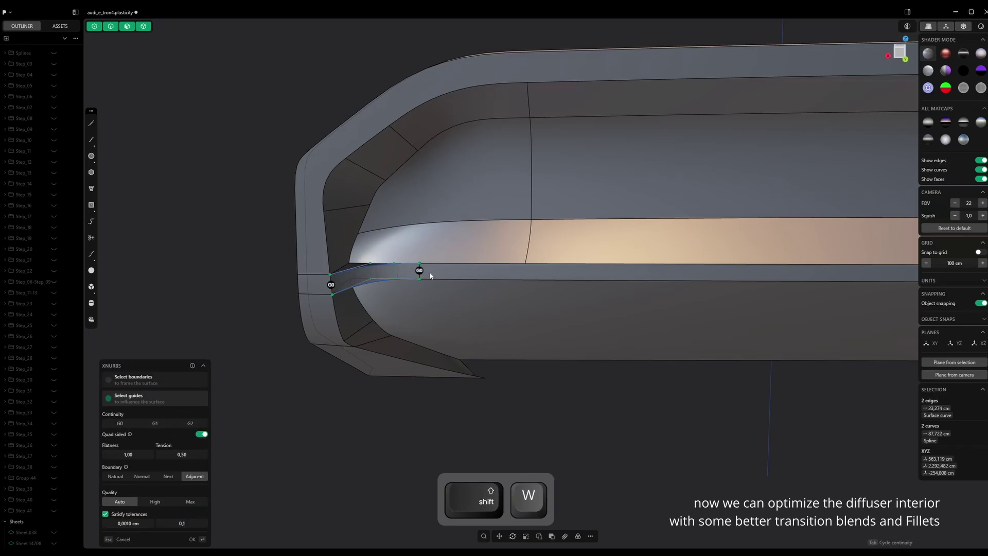
key("Return")
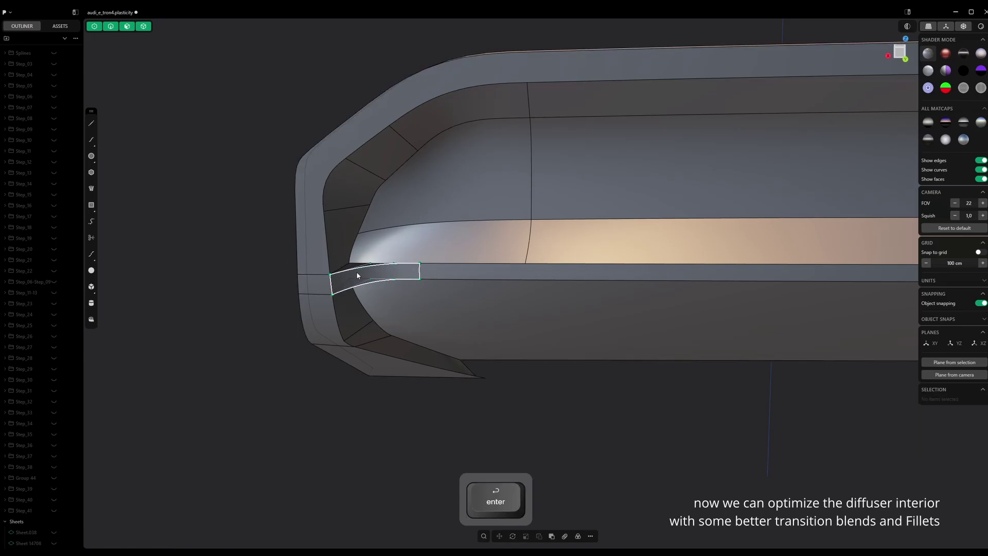
Delete the two bridge curves and join the new crossbar end surface with the diffuser sheet
left_click(354, 269)
key("Delete")
left_click(364, 283)
key("Delete")
mouse_move(372, 292)
middle_mouse_down()
mouse_move(388, 268)
mouse_move(384, 283)
middle_mouse_up()
middle_click_drag(450, 312, 459, 336)
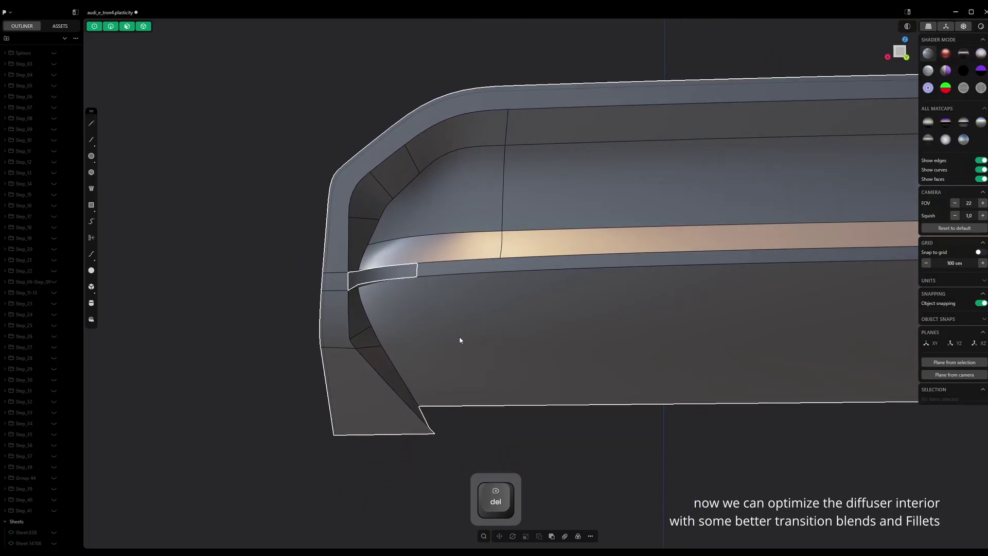
left_click_drag(459, 336, 260, 255)
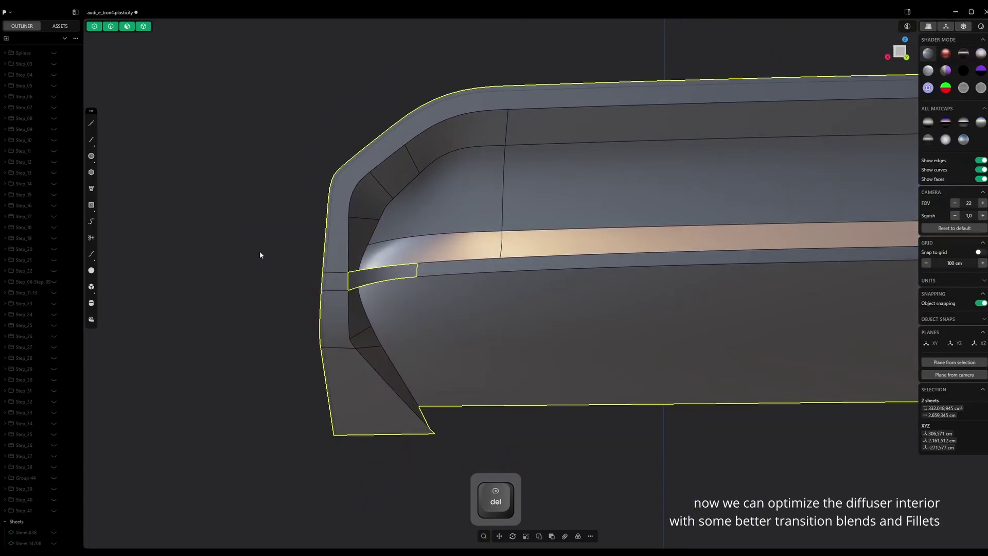
left_click(348, 305)
left_click(352, 341, "shift")
left_click(362, 357, "shift")
middle_click_drag(397, 364, 346, 293, "shift")
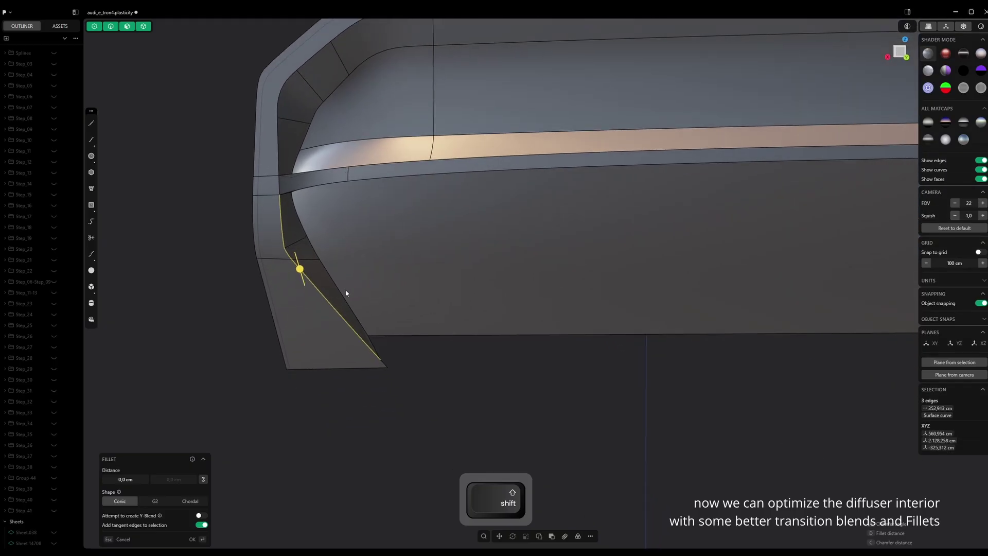
scroll(388, 366, "up", 2)
left_click(383, 359, "shift")
middle_click_drag(383, 360, 419, 345)
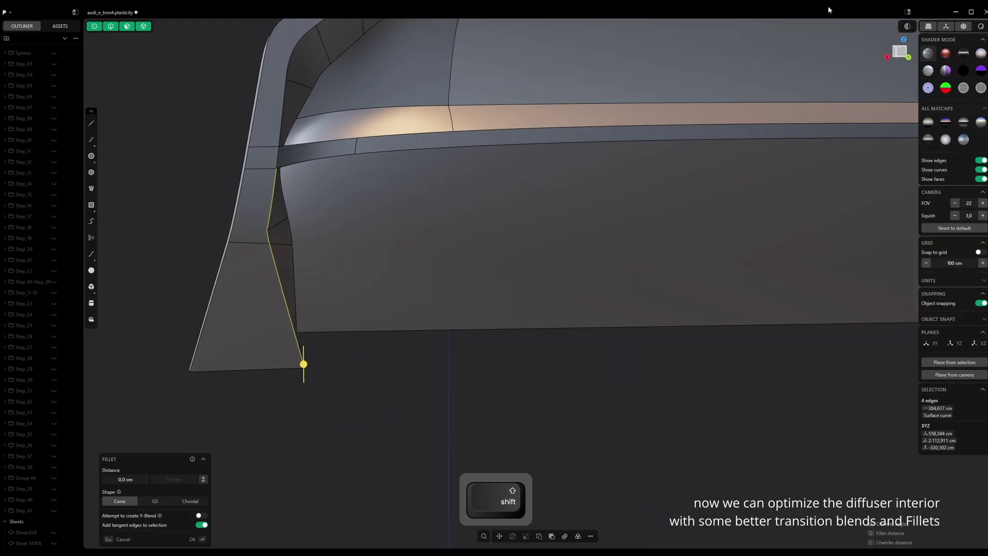
Delete the three inner transition faces between the end frame and the lower panel, below the crossbar
middle_click_drag(150, 280, 286, 248)
left_click(325, 198, "shift")
left_click(339, 217, "shift")
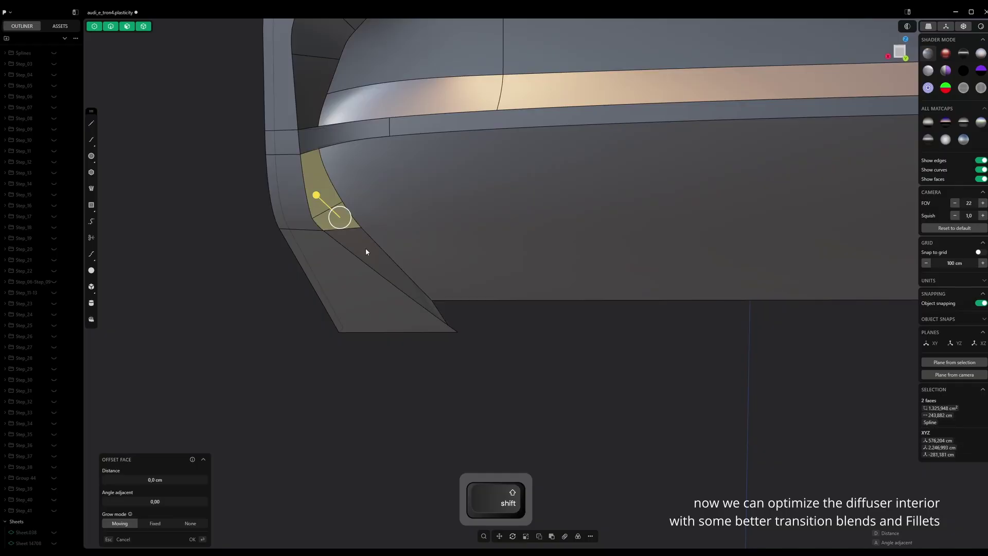
left_click(365, 249, "shift")
key("shift+x")
middle_click_drag(315, 241, 315, 214)
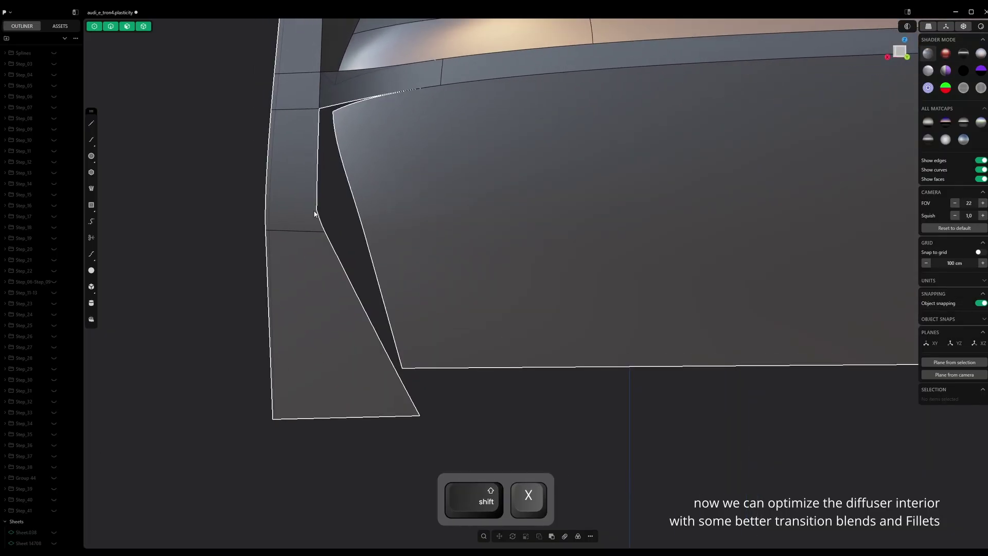
Insert a crosswise cut across the end frame's face just above its lower bend
left_click(317, 195)
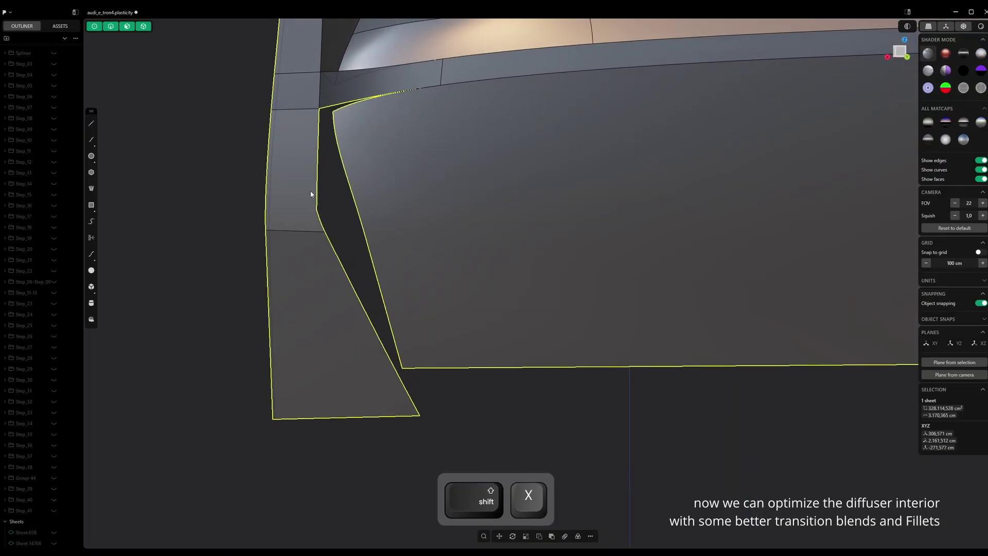
key("ctrl+r")
key("Tab")
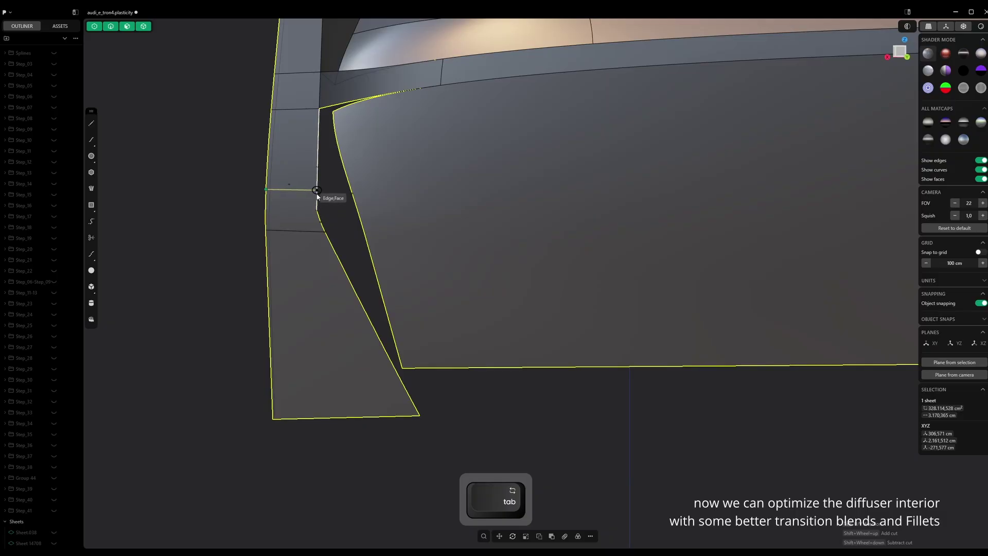
left_click(317, 194)
Bridge the frame's inner edges above and below the bend with a smooth curve
scroll(318, 192, "up", 1)
left_click(318, 185)
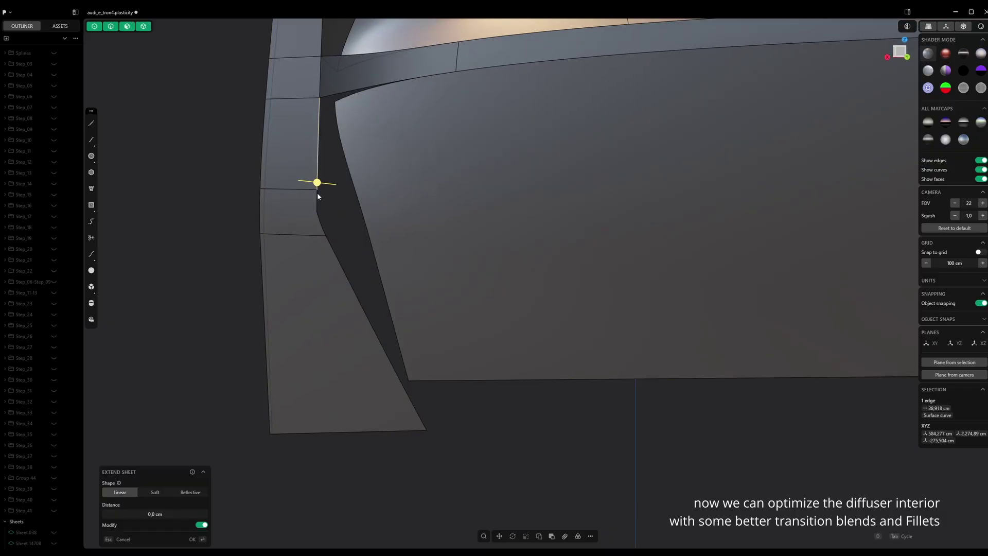
left_click(329, 240, "shift")
key("b")
key("Return")
scroll(326, 215, "up", 5)
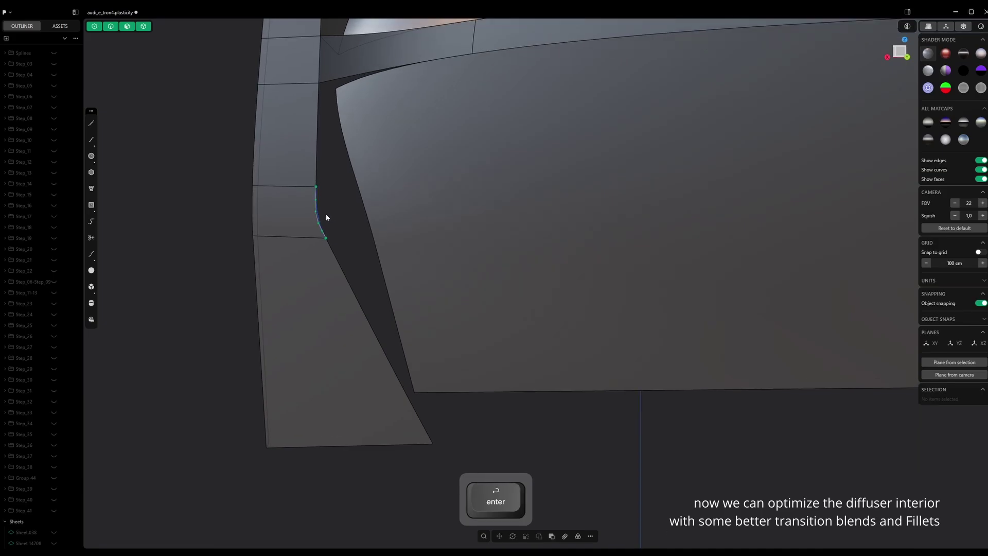
Extend the bend face's two short inner edges linearly outward past the bridge curve
scroll(323, 218, "up", 1)
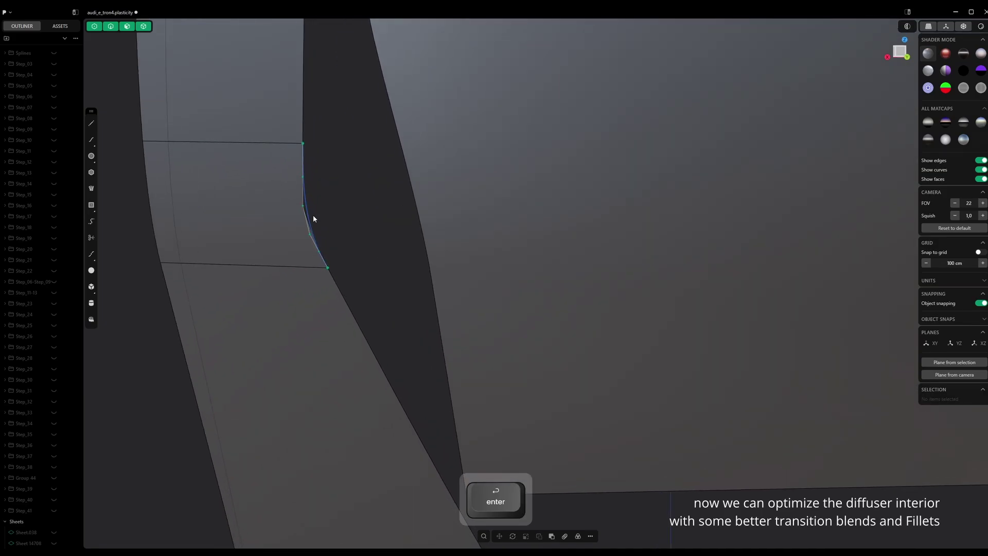
left_click(302, 213)
left_click(303, 214)
scroll(304, 218, "up", 2)
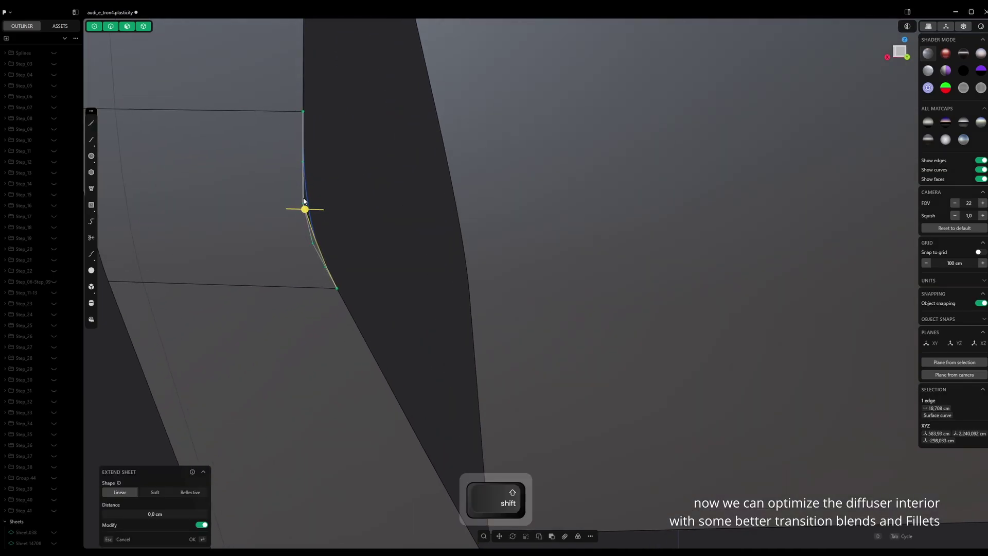
left_click(305, 200, "shift")
left_click_drag(303, 198, 328, 199)
key("Return")
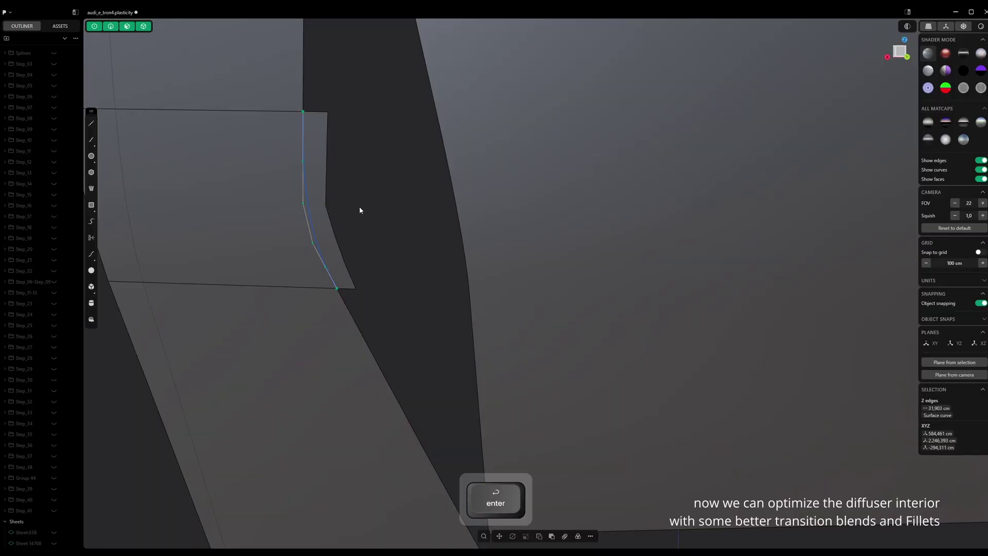
Imprint the bridge curve onto the extended bend face of the frame sheet
scroll(359, 210, "down", 2)
left_click(304, 191)
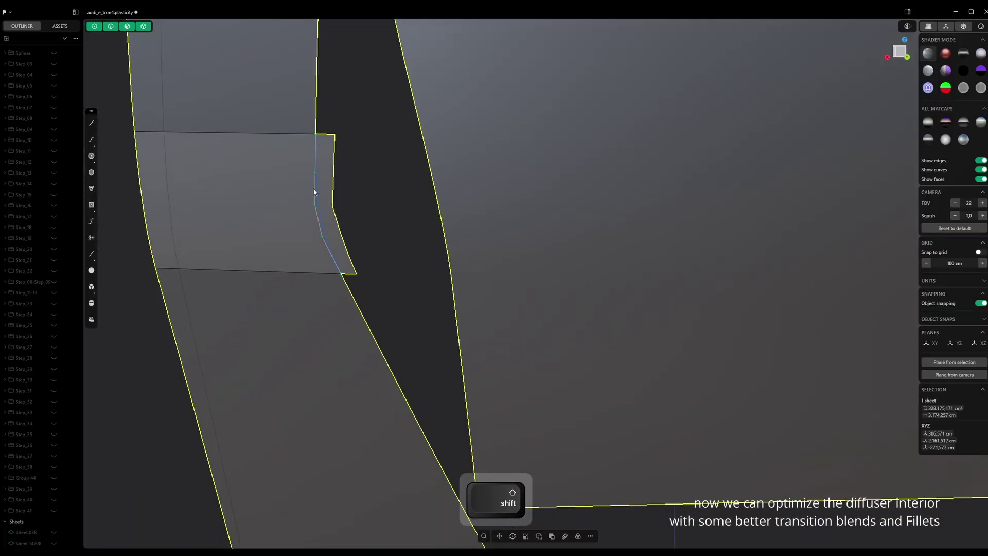
left_click(317, 192, "shift")
key("shift+i")
key("Return")
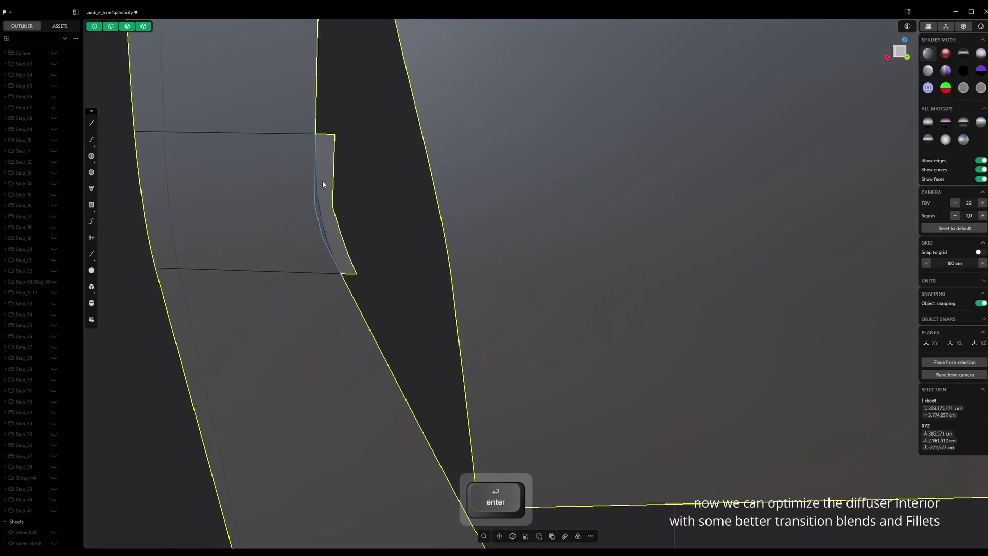
Delete the surplus strip outside the imprinted curve, and remove the bridge curve
left_click(323, 181)
key("shift+x")
left_click(320, 204)
key("Delete")
scroll(350, 211, "down", 5)
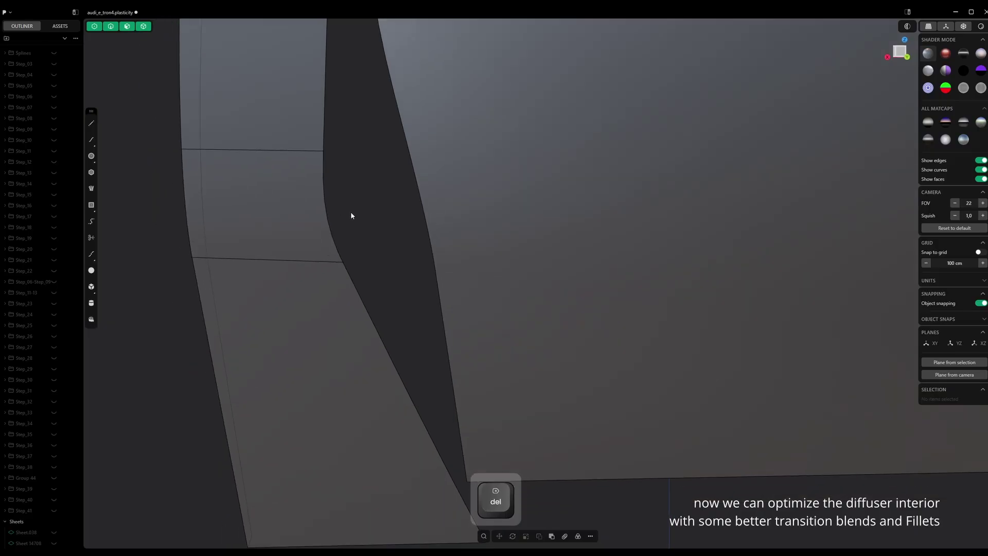
Duplicate the frame's inner edge chain below the crossbar as a curve and move its upper end to the crossbar seam's lower corner
mouse_move(352, 213)
middle_mouse_down("shift")
mouse_move(345, 237)
mouse_move(349, 203)
middle_mouse_up("shift")
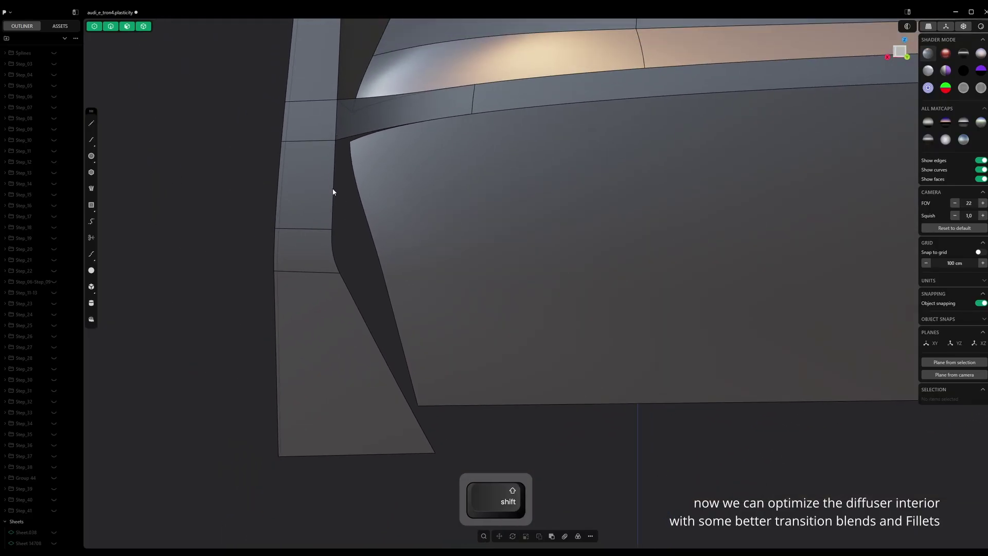
left_click(333, 191)
key("e")
left_click(346, 282, "shift")
middle_click_drag(346, 282, 422, 420)
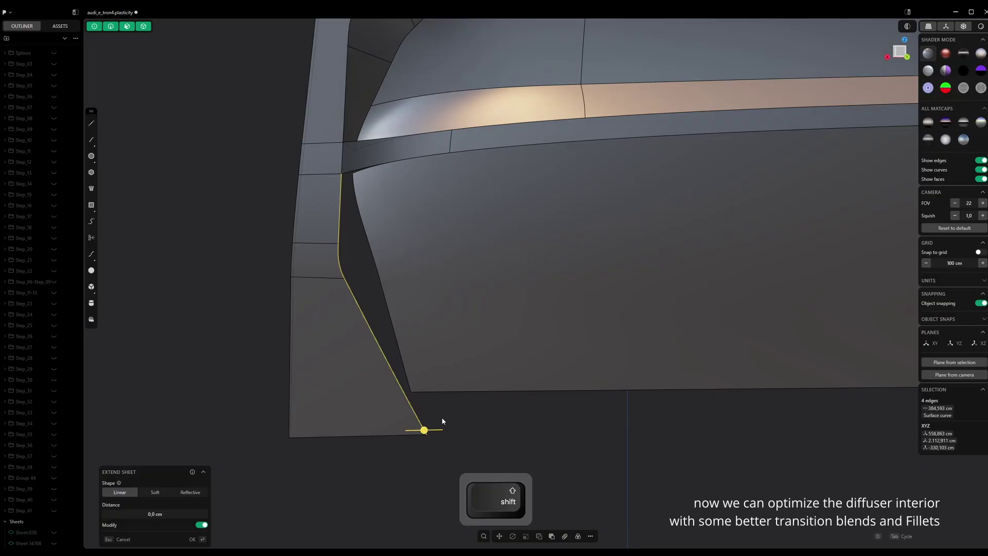
key("shift+d")
key("f")
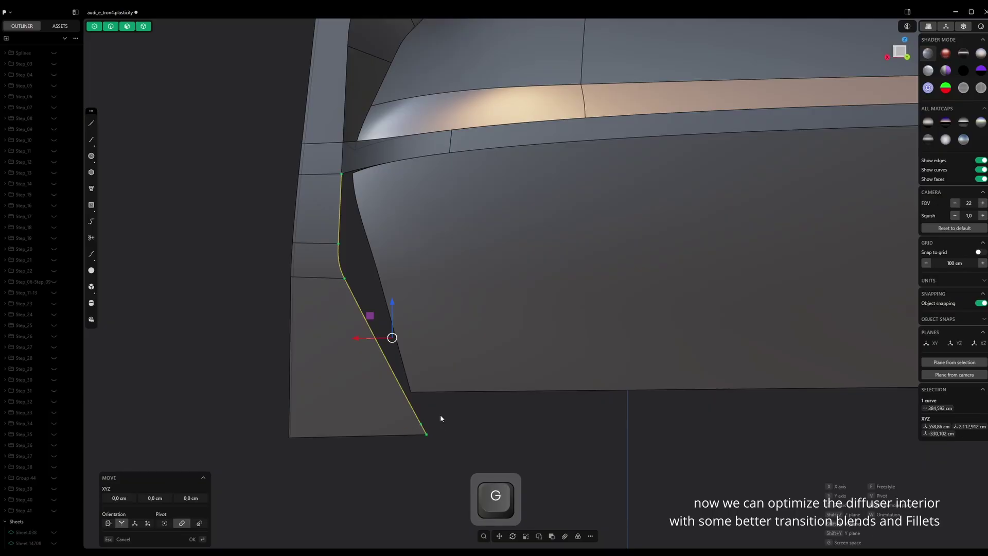
left_click(451, 154)
Unjoin the lower panel face from the diffuser sheet, working in the back view
left_click(897, 50)
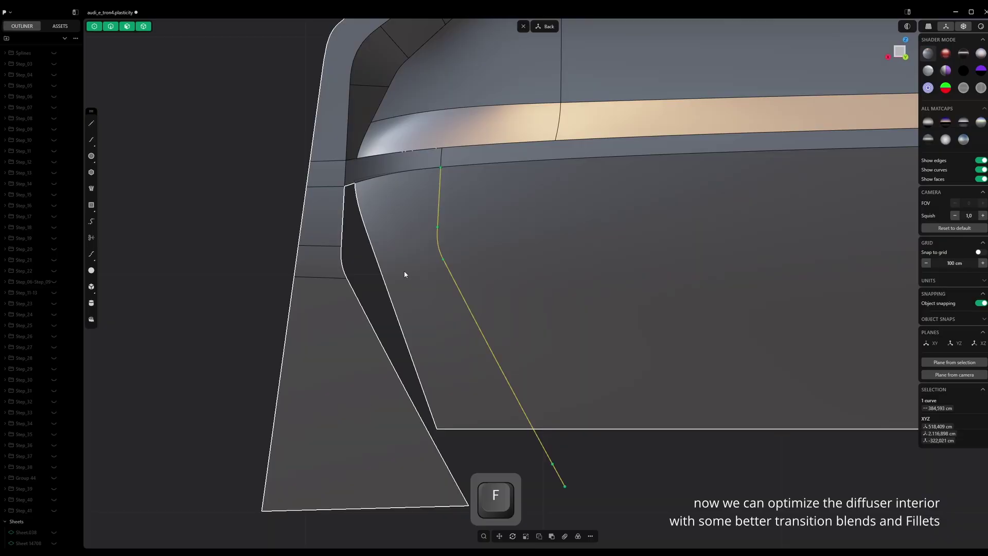
middle_click_drag(405, 274, 423, 224, "shift")
left_click(456, 272)
key("alt+j")
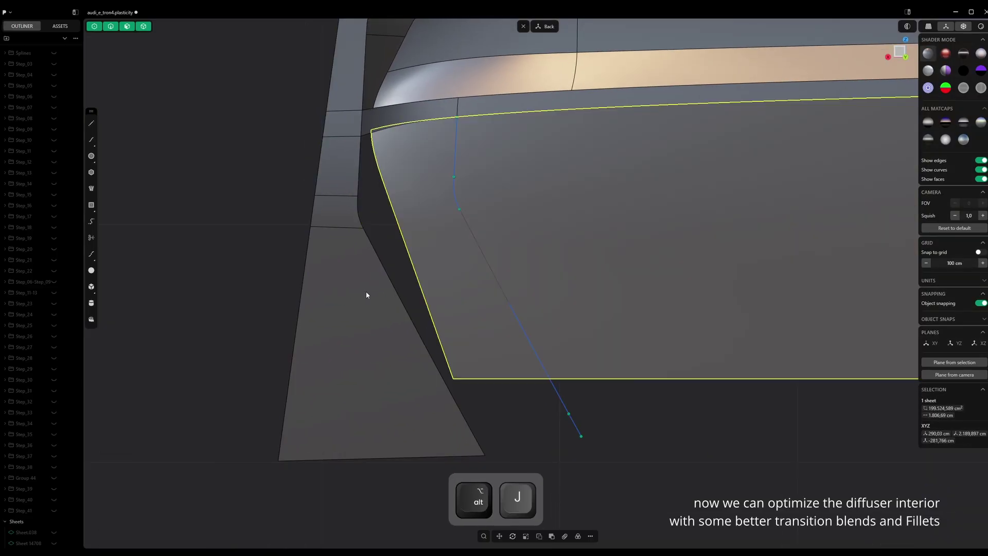
Cut the lower panel with the moved curve in the back view, then delete the cut-off end piece and the curve
key("c")
left_click_drag(609, 432, 514, 389)
key("Return")
left_click(481, 338)
key("Delete")
left_click_drag(605, 405, 549, 435)
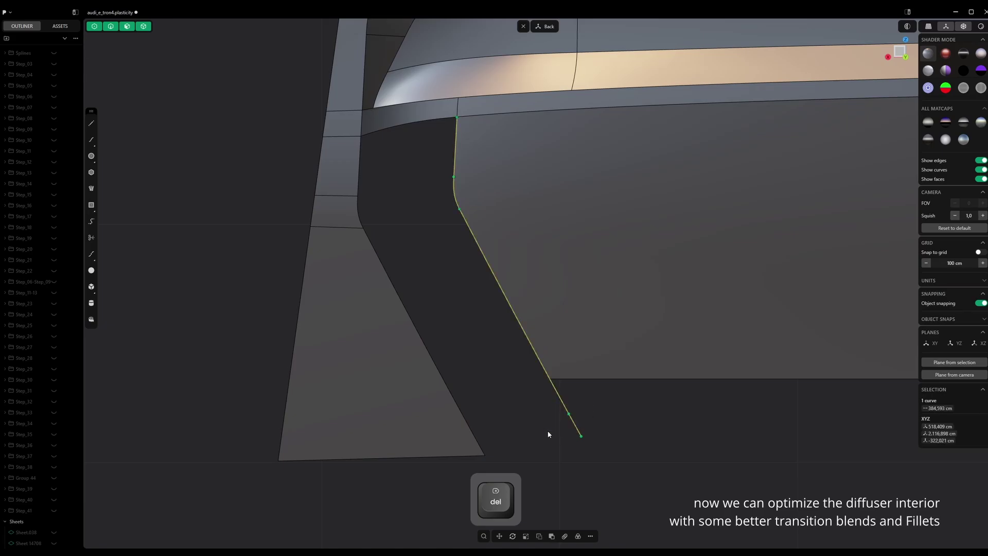
key("Delete")
Join the trimmed lower panel with the rest of the diffuser sheet
middle_click_drag(447, 367, 447, 370)
scroll(447, 367, "down", 1)
scroll(367, 203, "down", 1)
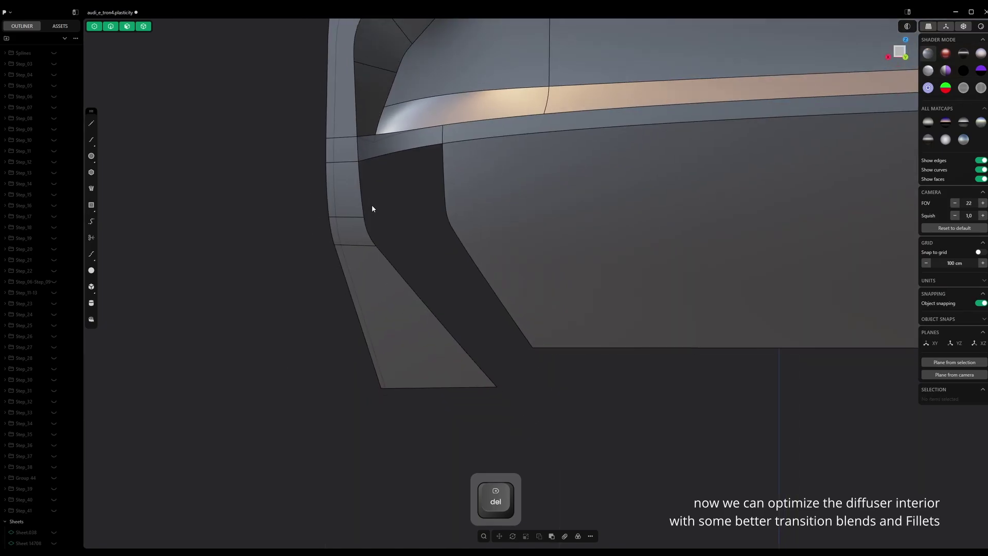
middle_click_drag(373, 207, 404, 227)
left_click_drag(505, 305, 322, 166)
left_click(340, 198)
key("j")
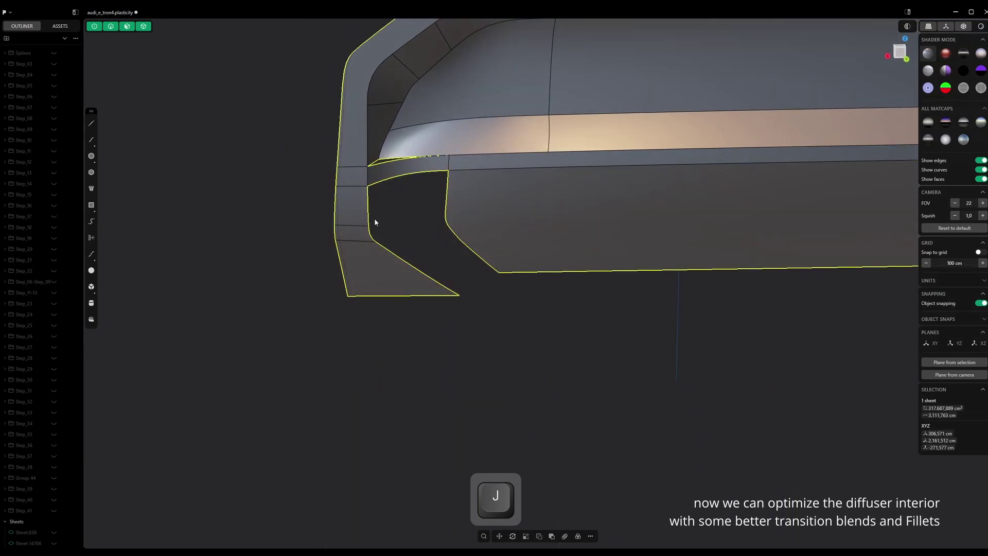
Fill the gap below the crossbar with a quad-sided xNURBS surface, flatness 1.00, G2 along the panel edges and G0 along the frame and crossbar
left_click(366, 207)
key("j")
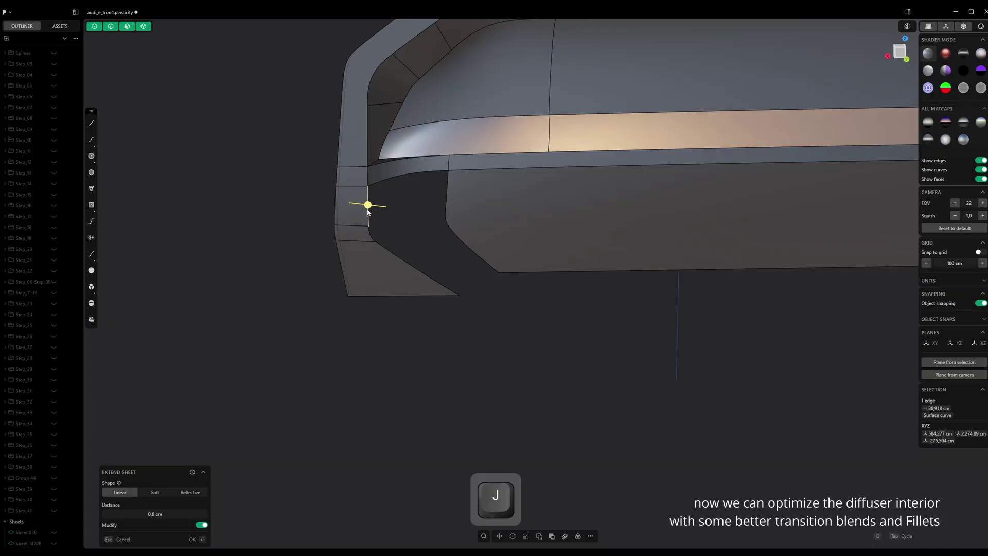
left_click(447, 200, "shift")
left_click(455, 232, "shift")
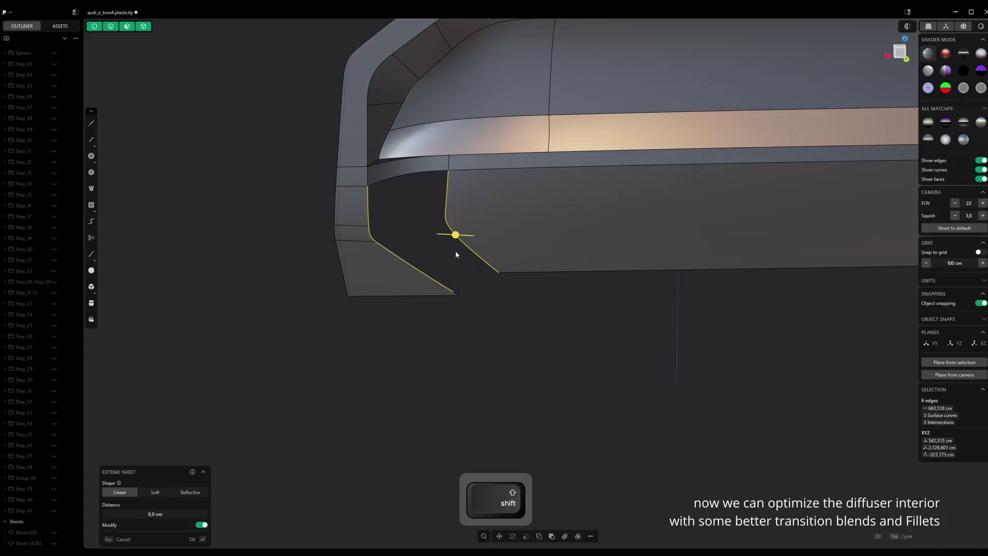
scroll(453, 265, "up", 2)
left_click(458, 296, "shift")
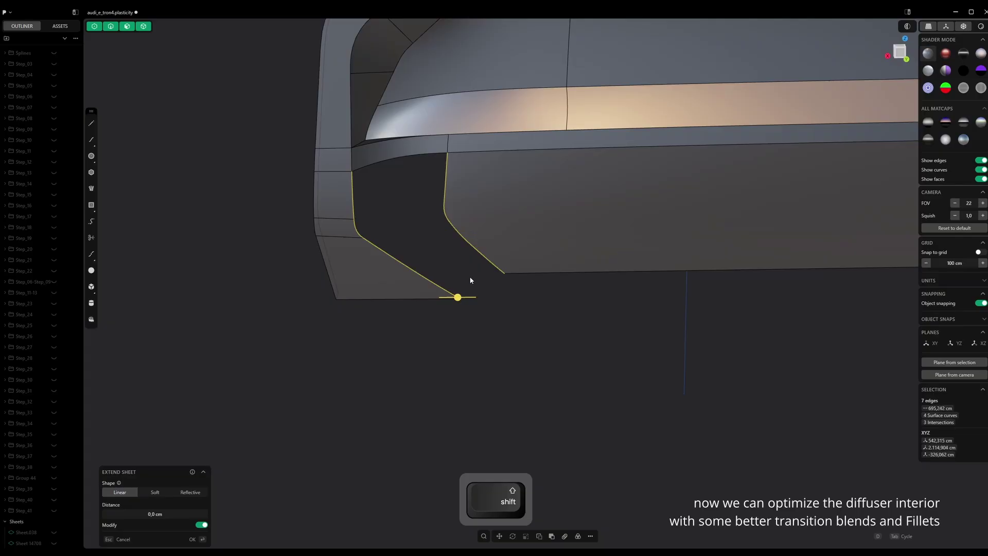
key("shift+w")
left_click(402, 158, "shift")
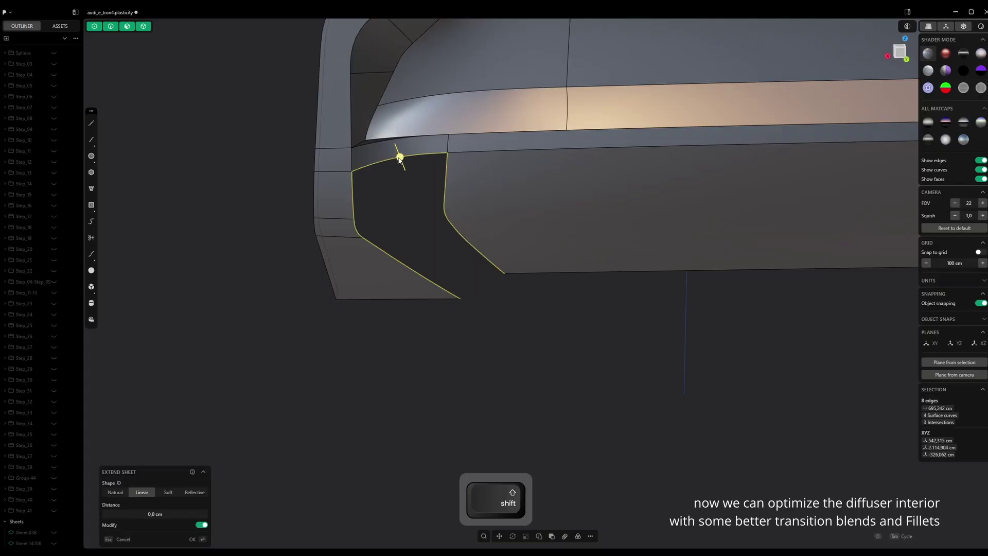
left_click(446, 180)
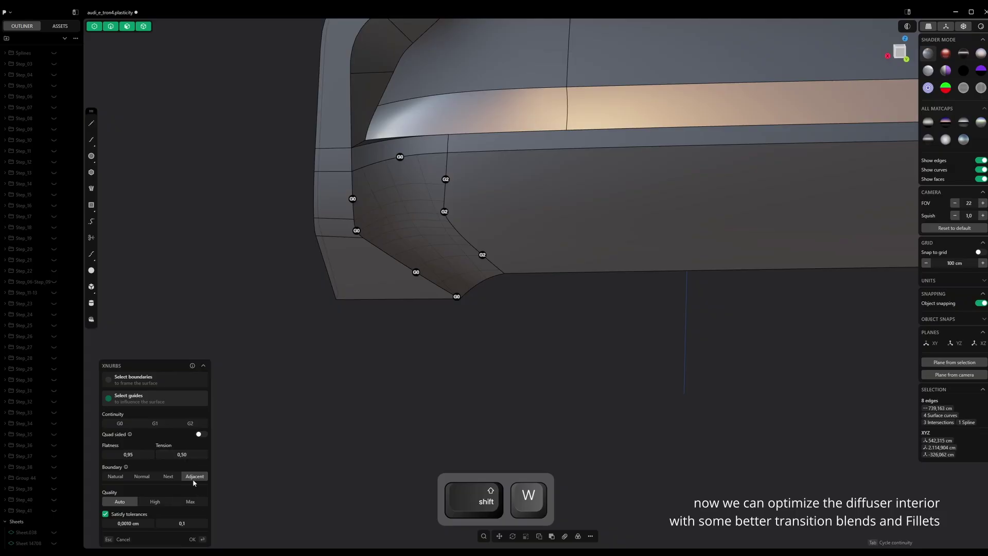
left_click(201, 435)
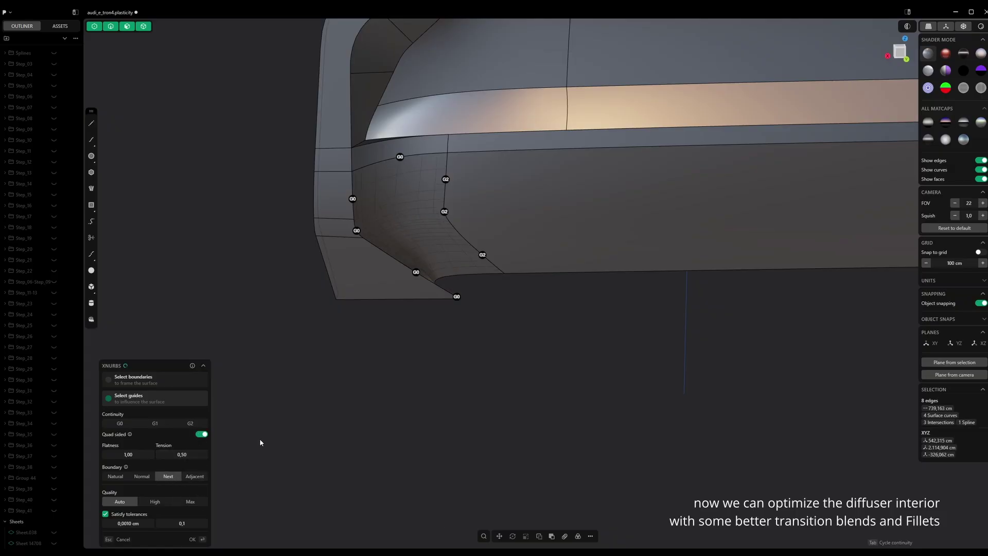
middle_click_drag(484, 288, 493, 280)
key("Return")
Join the new lower transition surface with the diffuser sheet
left_click_drag(533, 355, 242, 183)
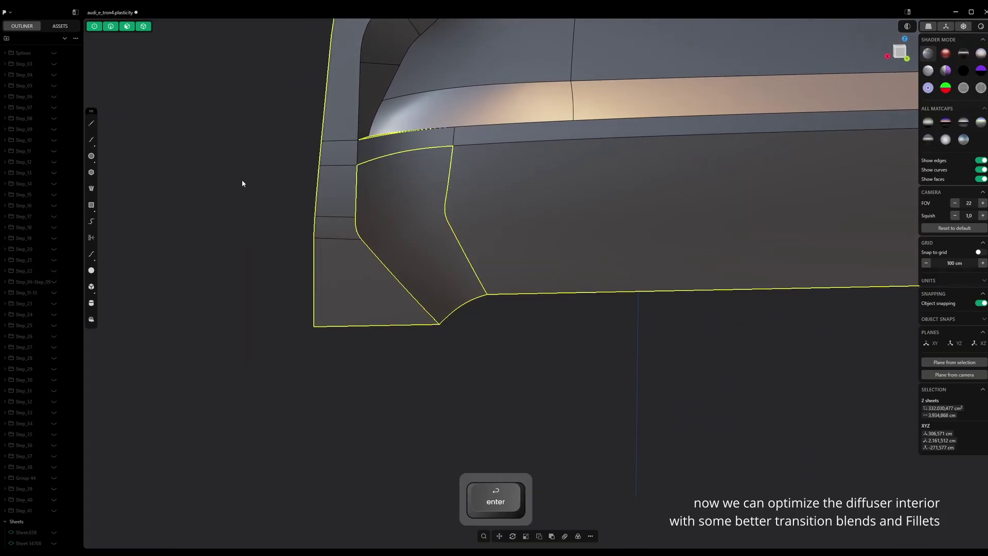
key("j")
middle_click_drag(285, 152, 205, 260, "shift")
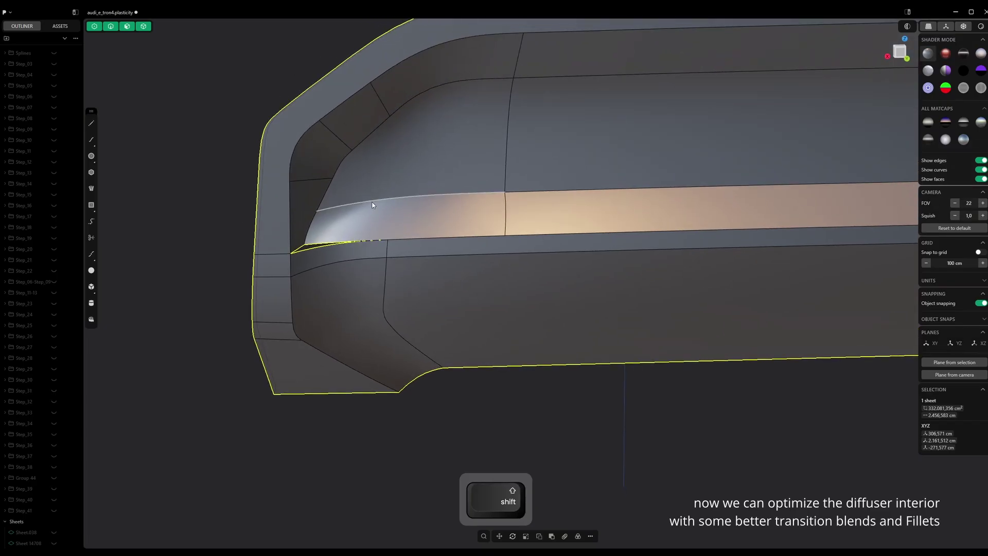
left_click(205, 260)
Delete the six interior end faces above the crossbar, including the frame's inner wall and the ends of the upper panels
scroll(443, 225, "up", 1)
middle_click_drag(433, 225, 421, 233)
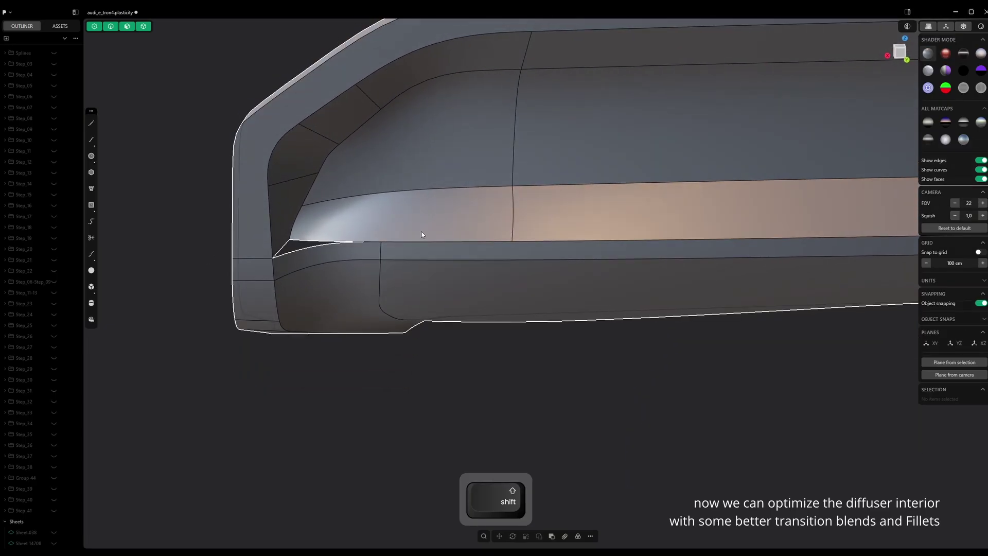
scroll(422, 233, "down", 1)
left_click(445, 213)
left_click(443, 212)
left_click(435, 168, "shift")
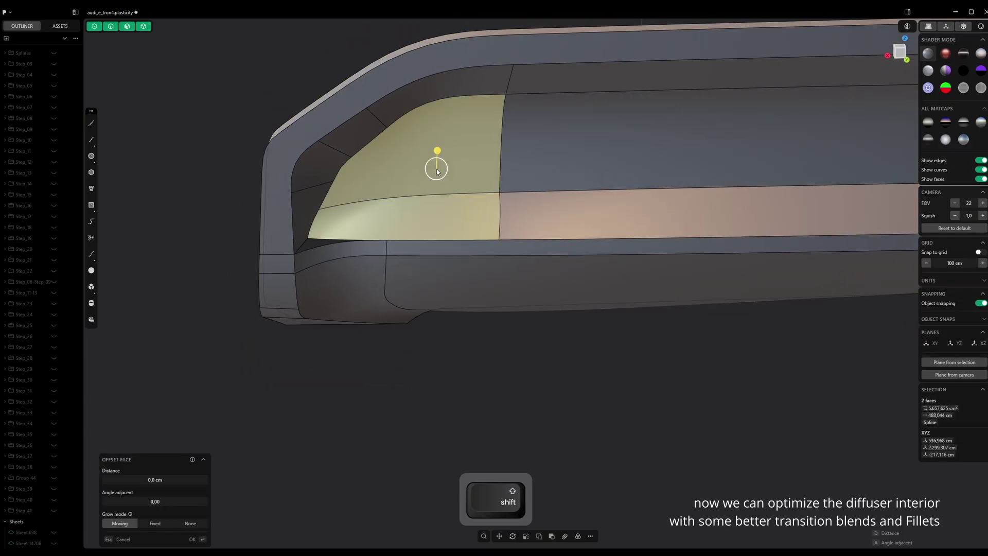
left_click(412, 96, "shift")
left_click(353, 137, "shift")
left_click(318, 172, "shift")
left_click(305, 220, "shift")
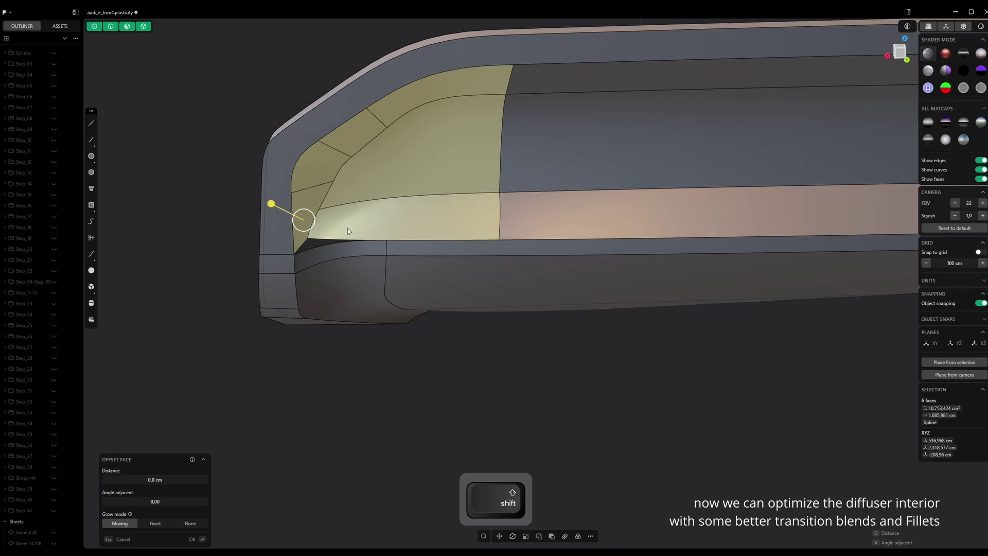
key("shift+x")
Unjoin the two long interior panel faces directly above the crossbar from the diffuser sheet
middle_click_drag(418, 225, 491, 215)
left_click(490, 215, "shift")
left_click(492, 169, "shift")
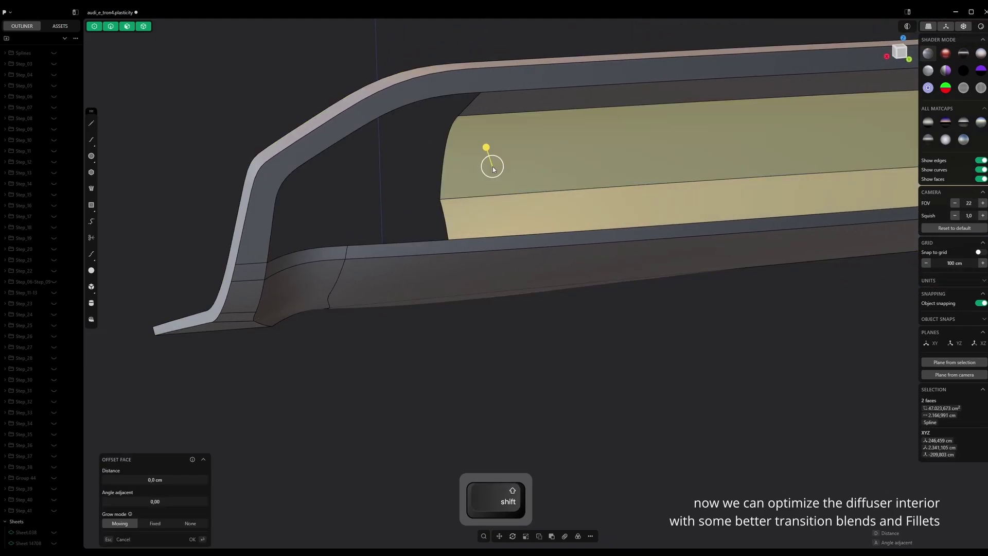
key("alt+j")
left_click(384, 191)
middle_click_drag(415, 184, 373, 179, "shift")
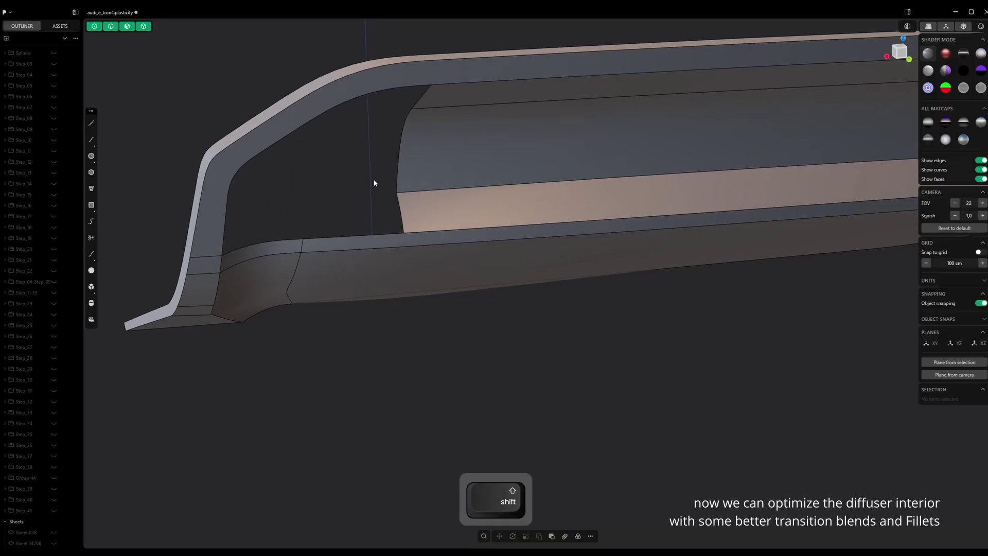
Blend the two long interior panel faces above the crossbar with a G2 Bridge Surface, trimming both walls
type("fsu")
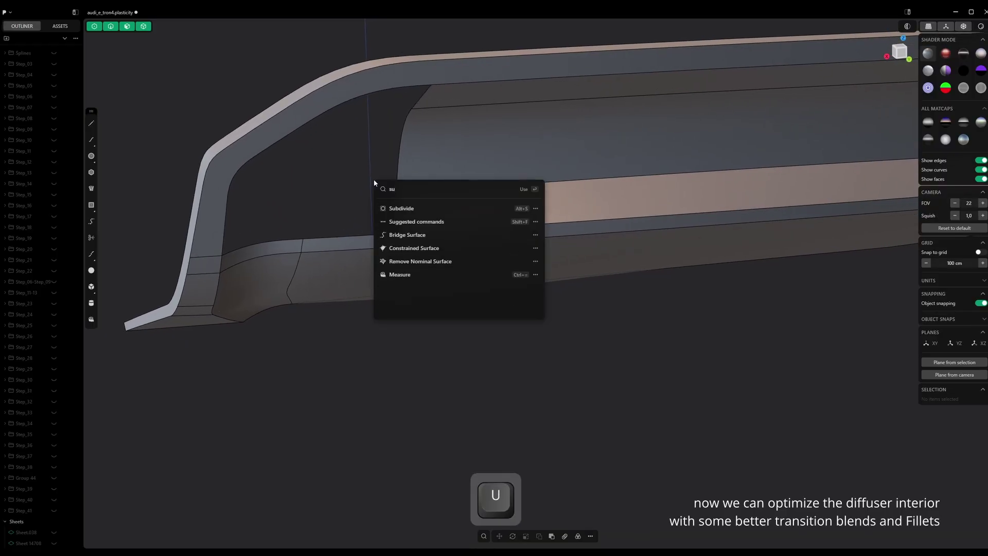
key("Down")
key("Down")
key("Return")
left_click(467, 156)
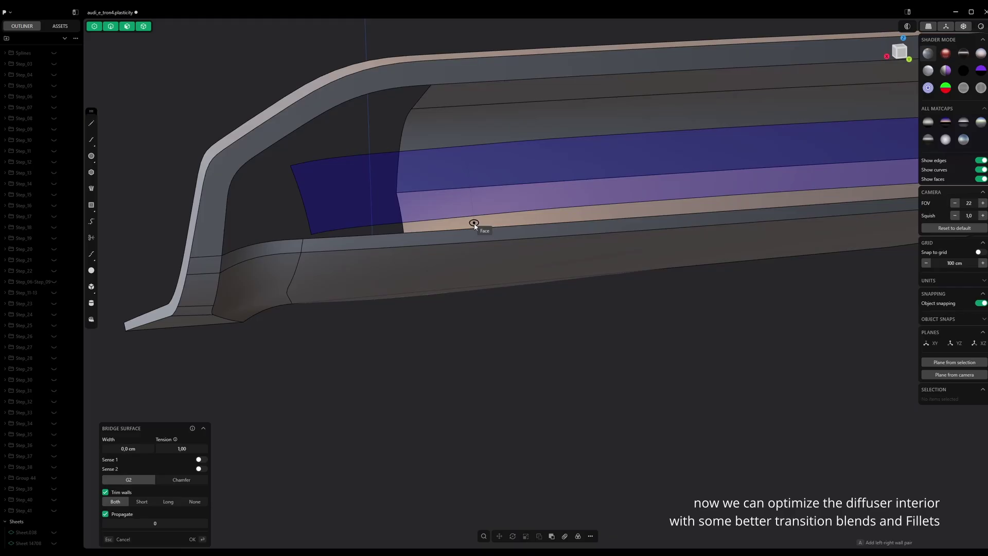
left_click(474, 225)
mouse_move(419, 217)
middle_mouse_down()
mouse_move(495, 185)
mouse_move(367, 205)
mouse_move(379, 187)
middle_mouse_up()
key("Return")
left_click(394, 171)
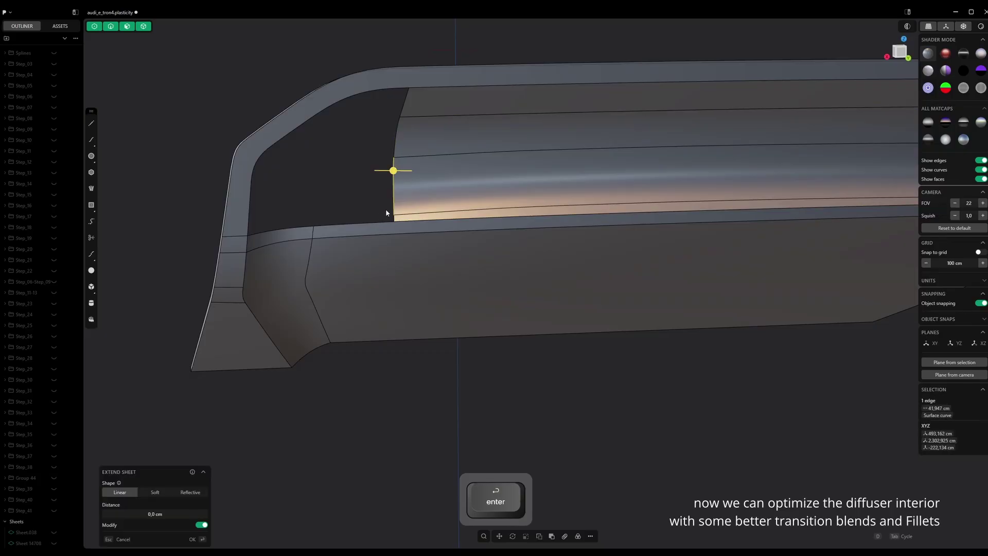
scroll(386, 211, "up", 1)
left_click(395, 219, "shift")
left_click_drag(394, 220, 306, 226)
scroll(294, 229, "up", 2)
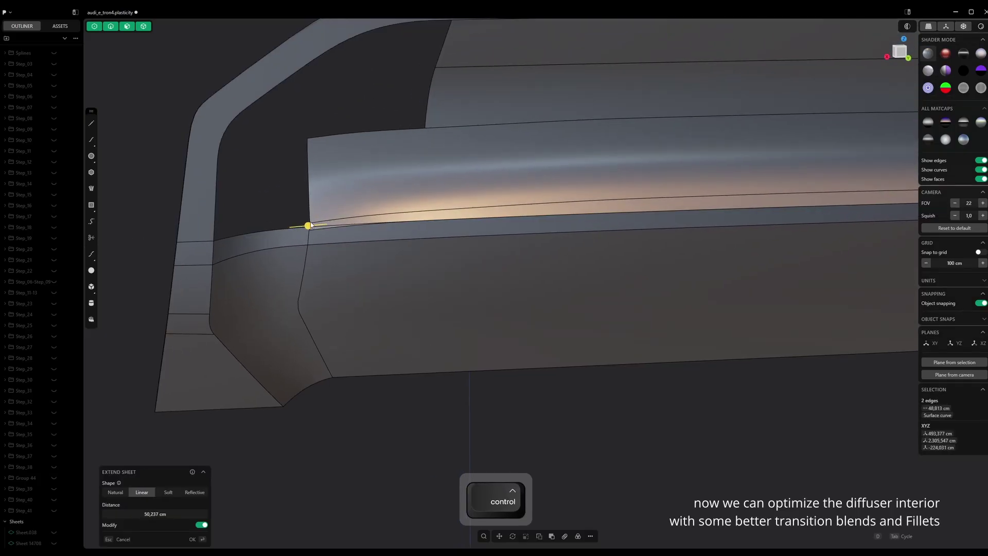
middle_click_drag(311, 225, 317, 206)
key("Escape")
key("Escape")
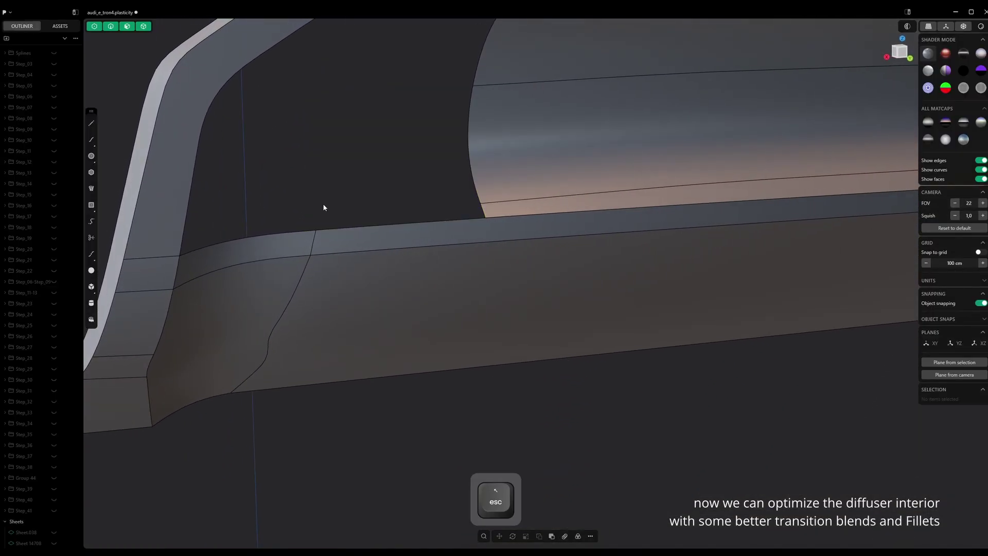
Duplicate the two end edges of the blended panels as a curve and freestyle-move it along the crossbar edge to the lower transition seam
scroll(323, 205, "down", 1)
left_click(447, 171)
left_click(448, 171)
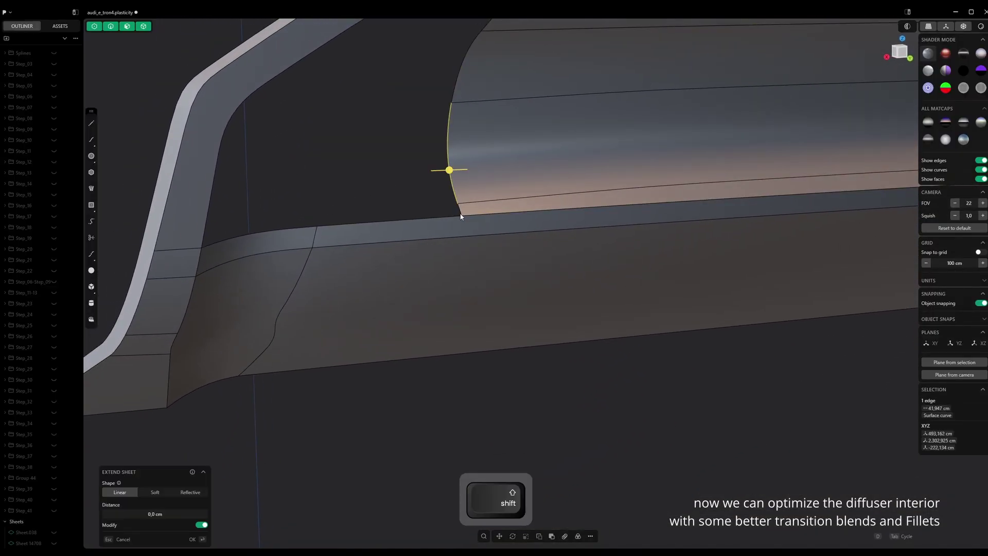
left_click(461, 216, "shift")
key("shift+d")
key("f")
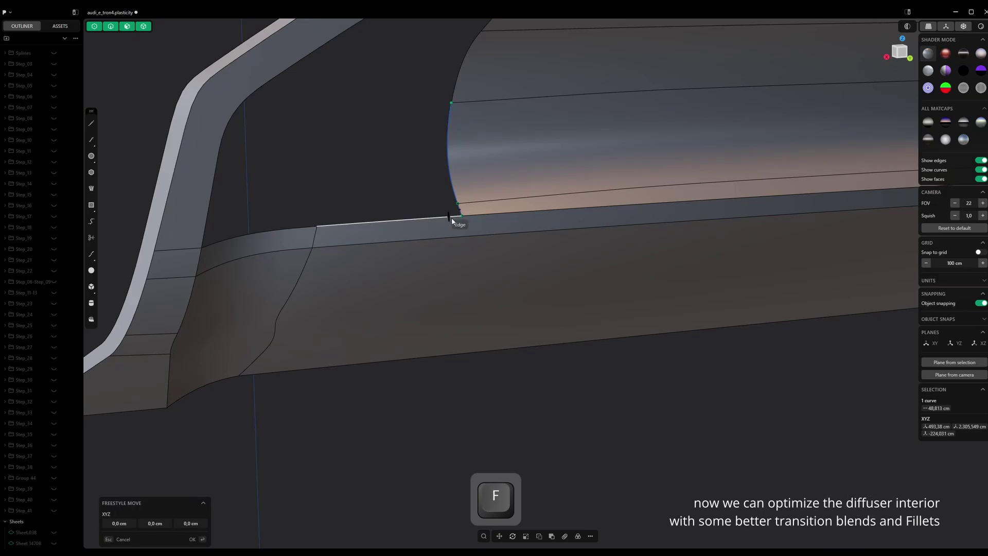
left_click(320, 225)
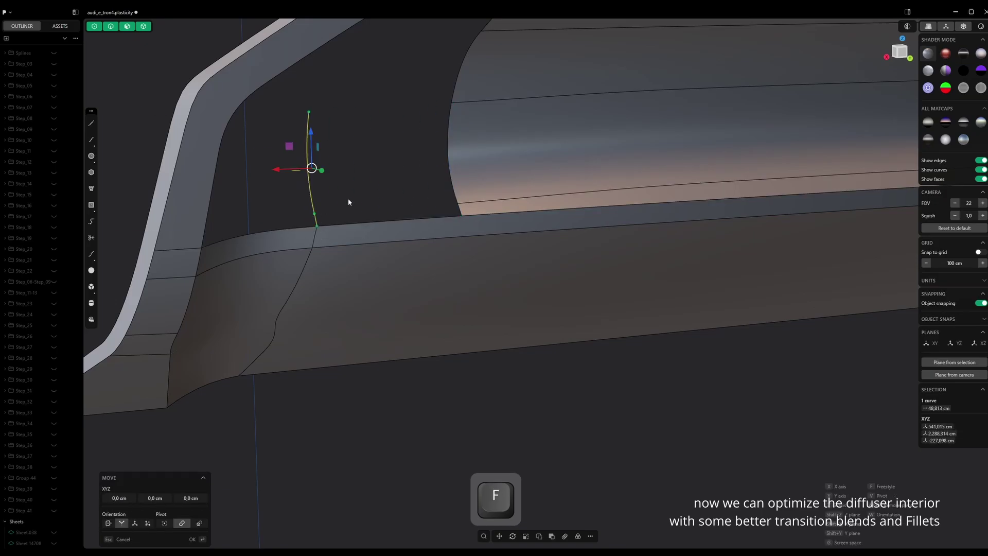
Fill between the copied curve, panel end edges and crossbar edge with a quad-sided xNURBS surface, flatness 1.00, G2 at the panels and G0 at the crossbar
left_click(451, 175, "shift")
left_click(449, 174, "shift")
left_click(459, 211, "shift")
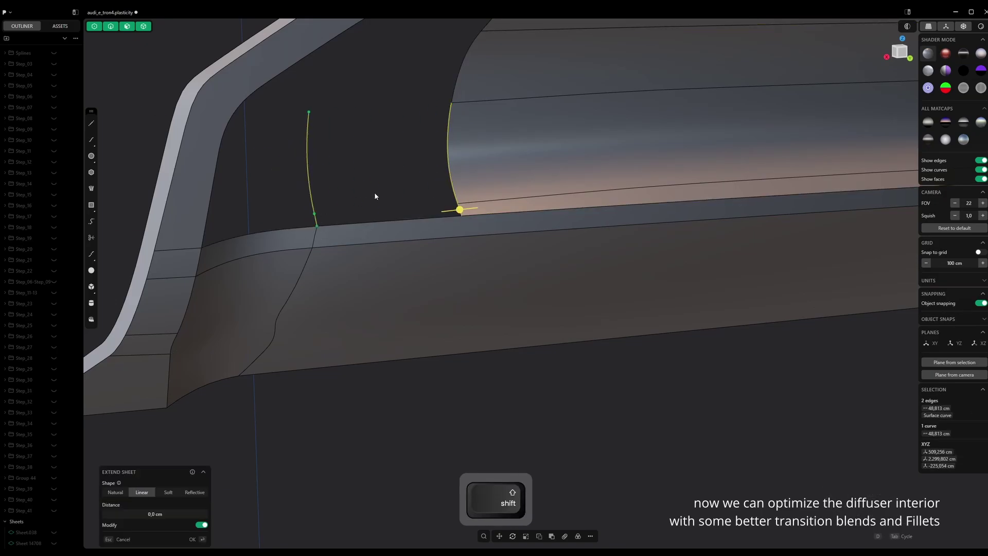
key("shift+w")
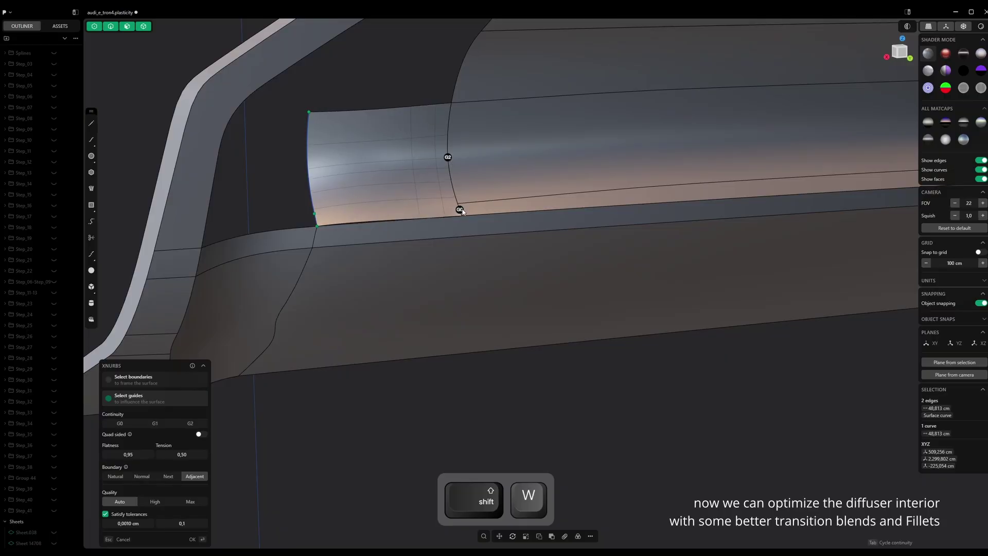
key("Escape")
left_click(438, 220, "shift")
left_click(439, 221, "shift")
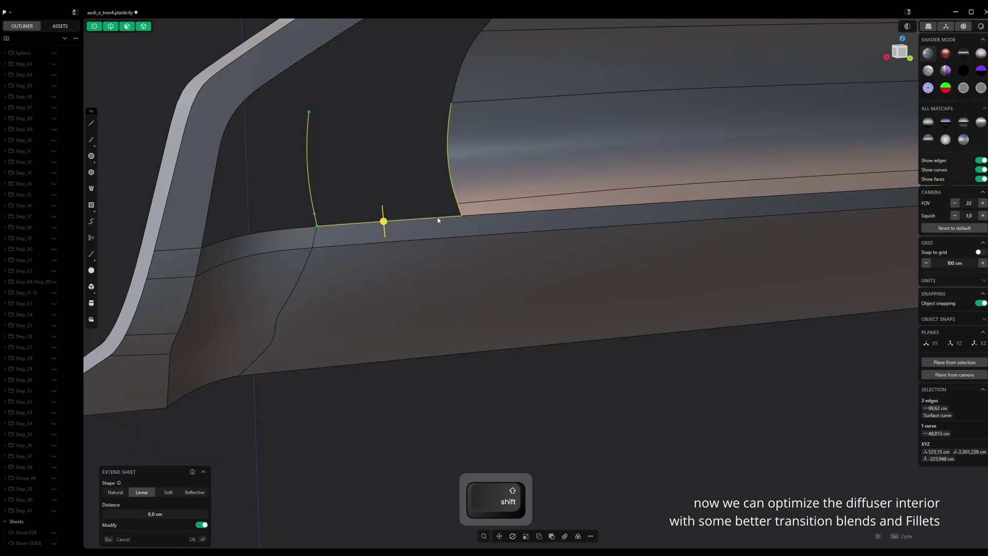
key("shift+w")
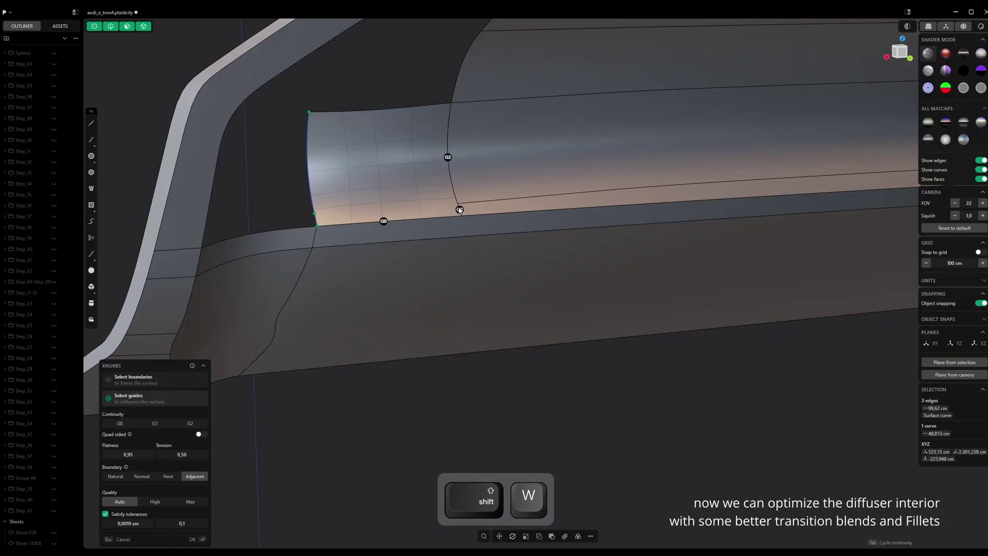
left_click(202, 435)
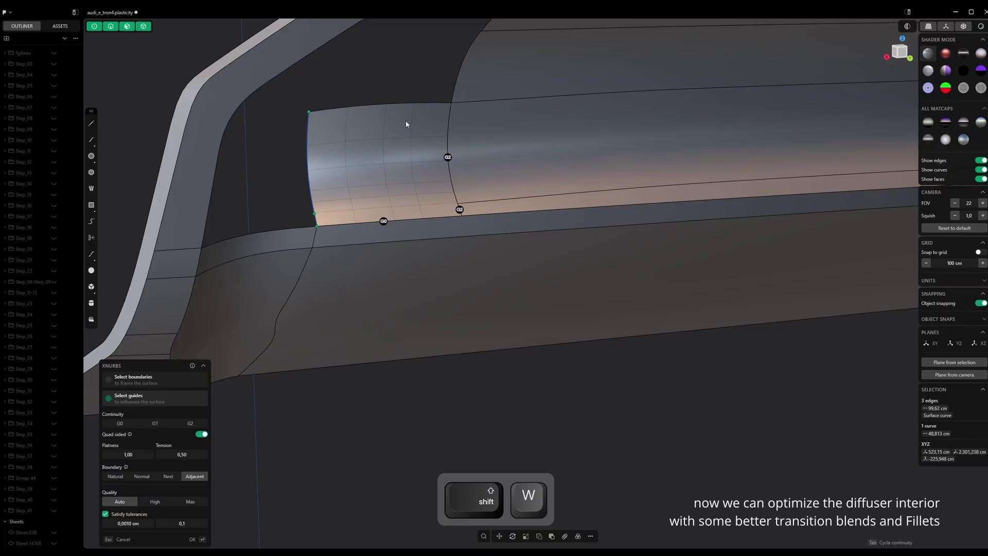
middle_click_drag(405, 121, 387, 126)
key("Return")
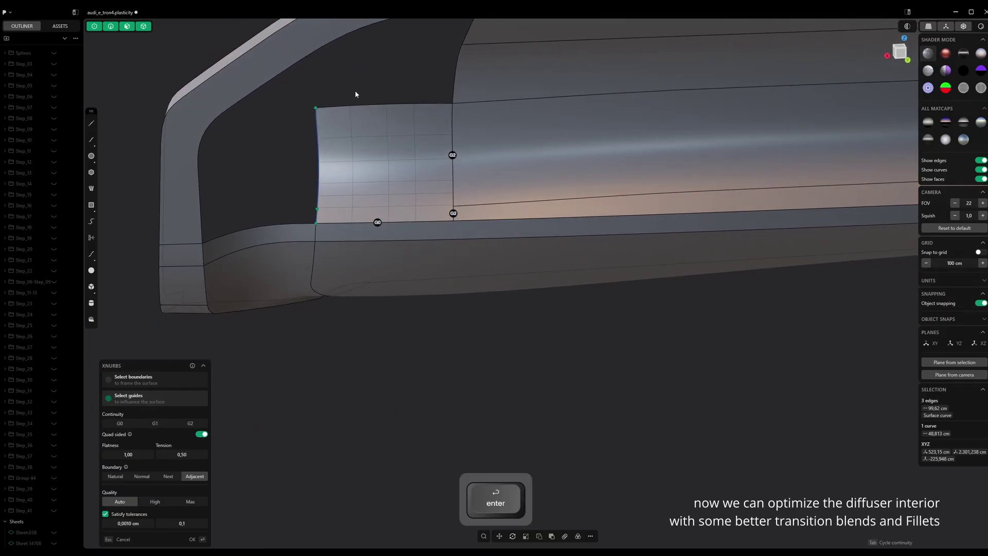
Delete the copied guide curve and join the new end surface and blended panels with the diffuser sheet
key("Delete")
middle_click_drag(355, 94, 471, 205)
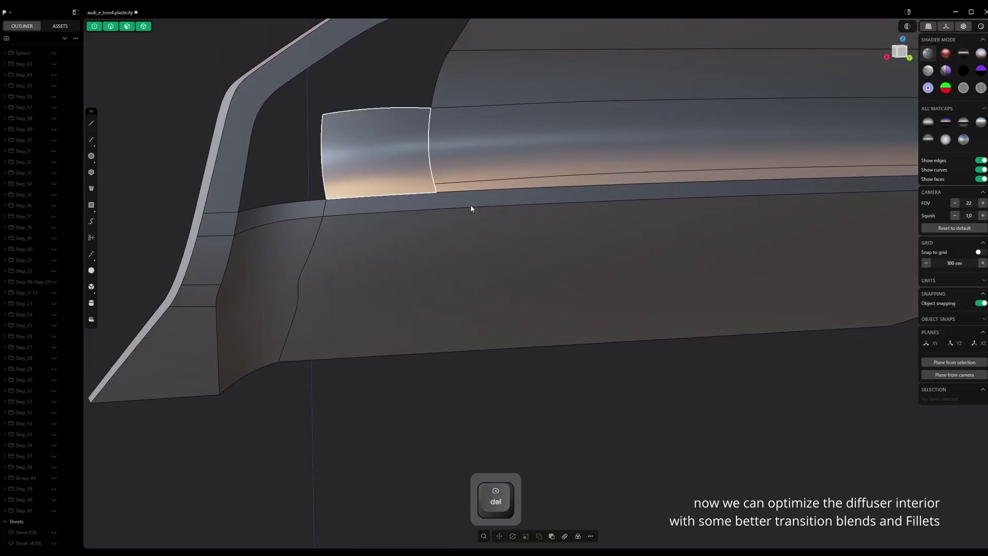
left_click_drag(510, 249, 322, 107)
middle_click_drag(340, 113, 886, 138)
key("j")
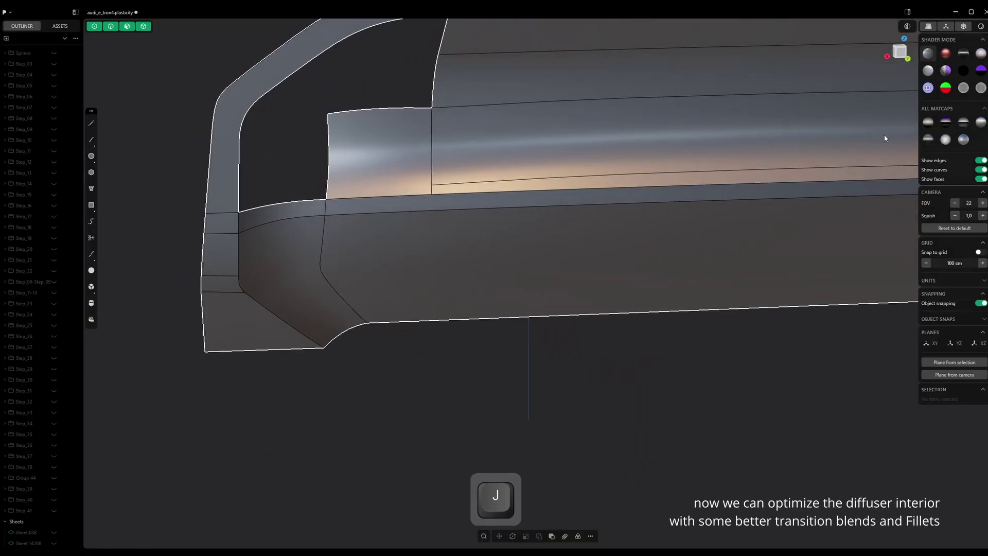
left_click(983, 161)
mouse_move(291, 173)
middle_mouse_down()
mouse_move(274, 174)
mouse_move(293, 166)
middle_mouse_up()
left_click(980, 161)
scroll(426, 139, "down", 2)
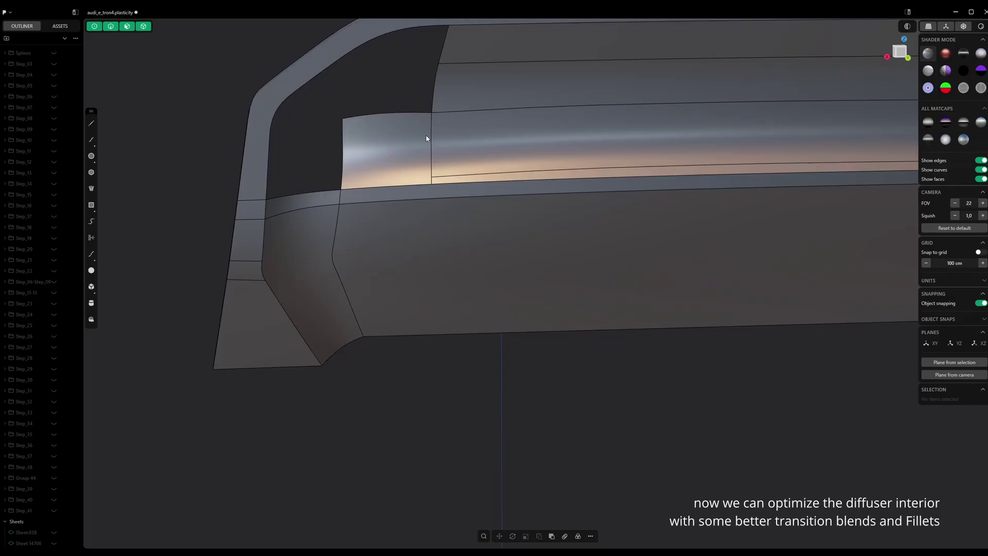
Duplicate the five inner frame edges around the upper end opening as a single curve
left_click(405, 36)
key("e")
key("shift")
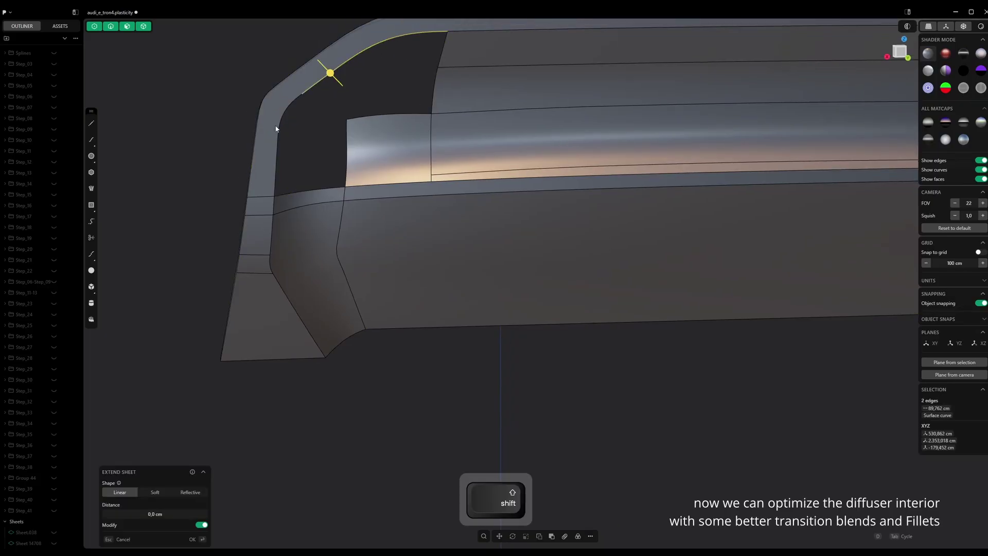
left_click(280, 120, "shift")
left_click(269, 139, "ctrl")
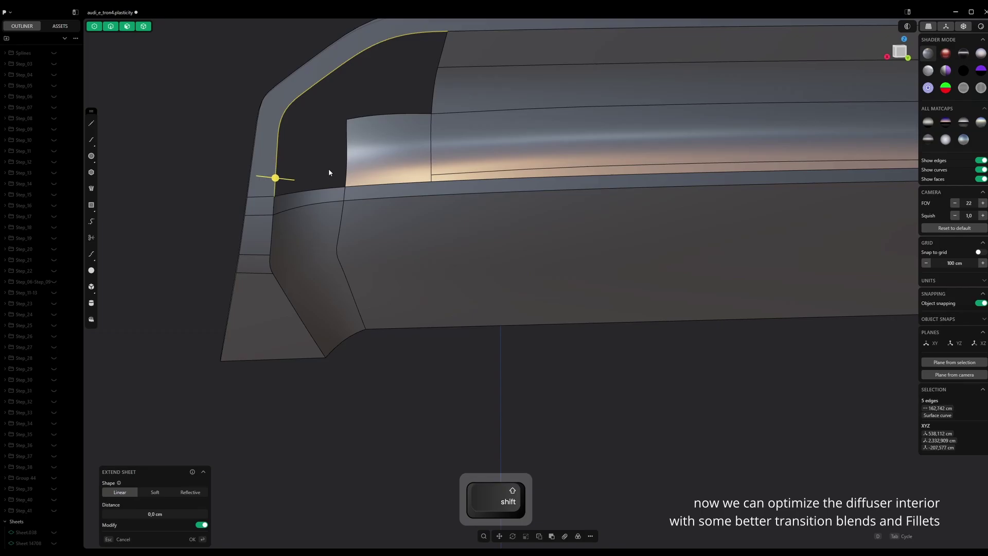
key("shift+d")
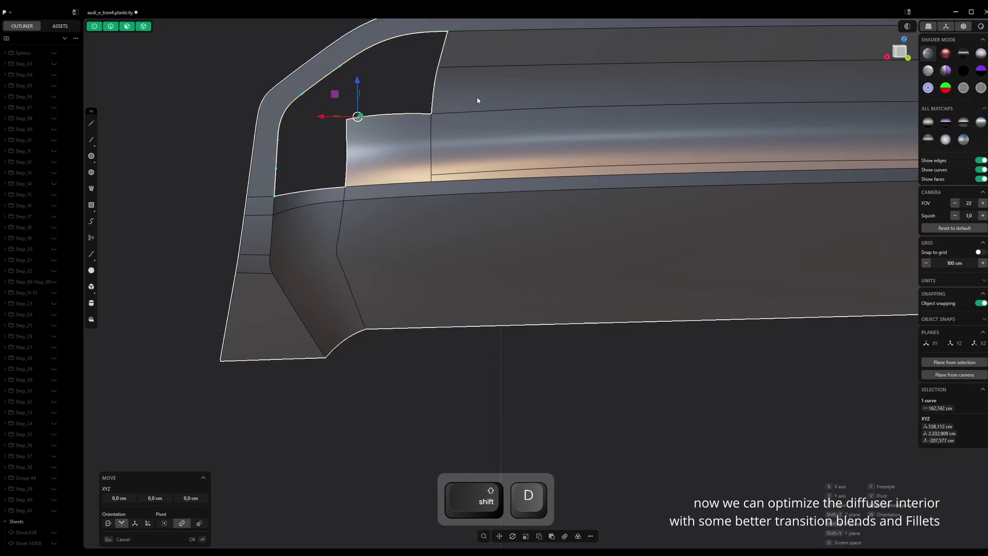
In the back view, freestyle-move the copied frame curve from the frame's lower inner corner to the new surface's lower end corner on the crossbar
left_click(898, 53)
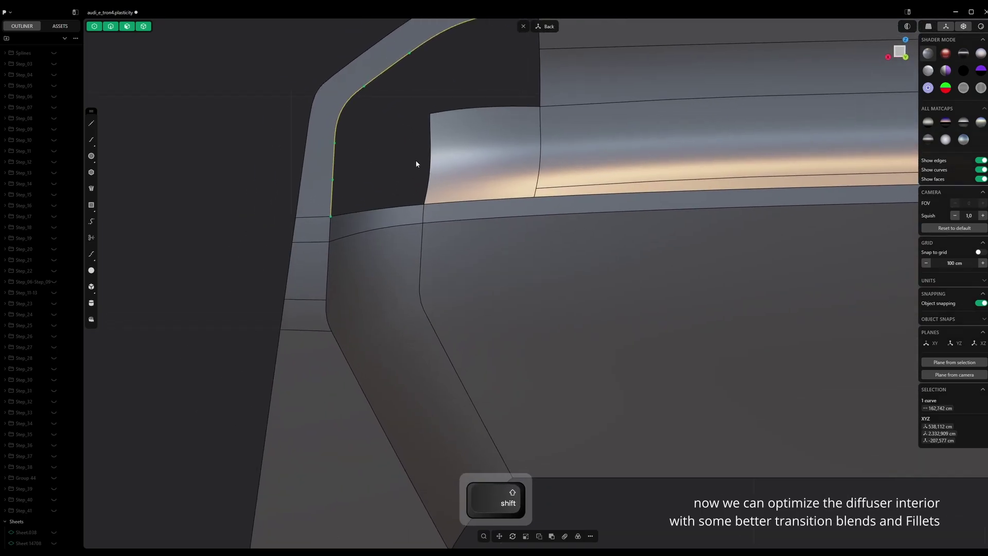
middle_click_drag(416, 164, 400, 174, "shift")
key("shift+d")
key("f")
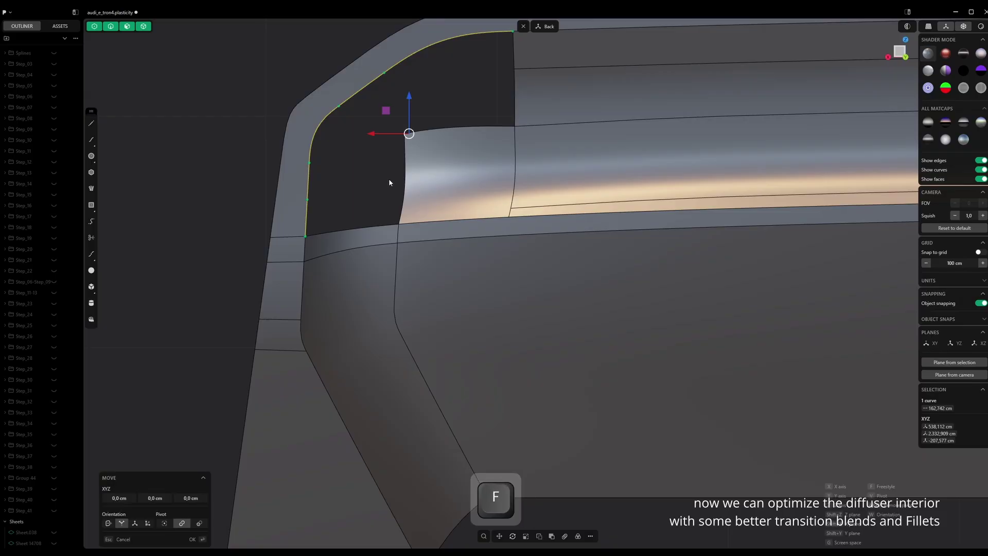
left_click(305, 236)
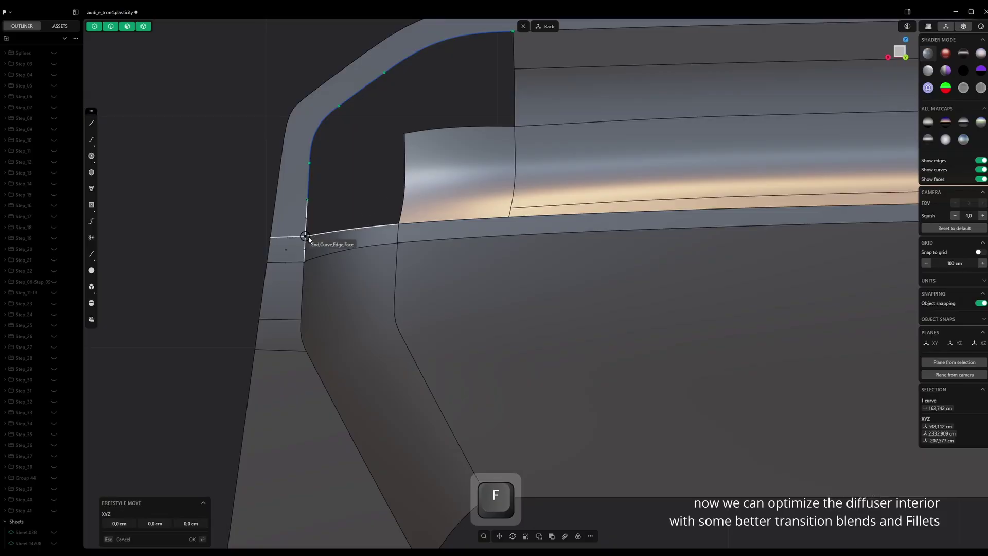
left_click(401, 225)
right_click(388, 176)
middle_click_drag(388, 176, 424, 176)
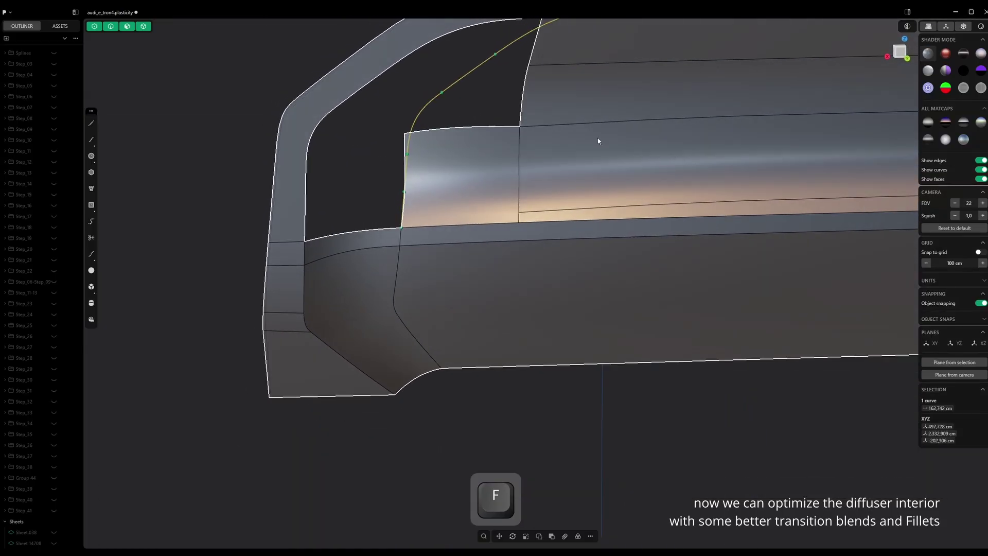
Extend the new surface's free end edge linearly by about 8.9 cm toward the frame
middle_click_drag(598, 141, 485, 185, "alt")
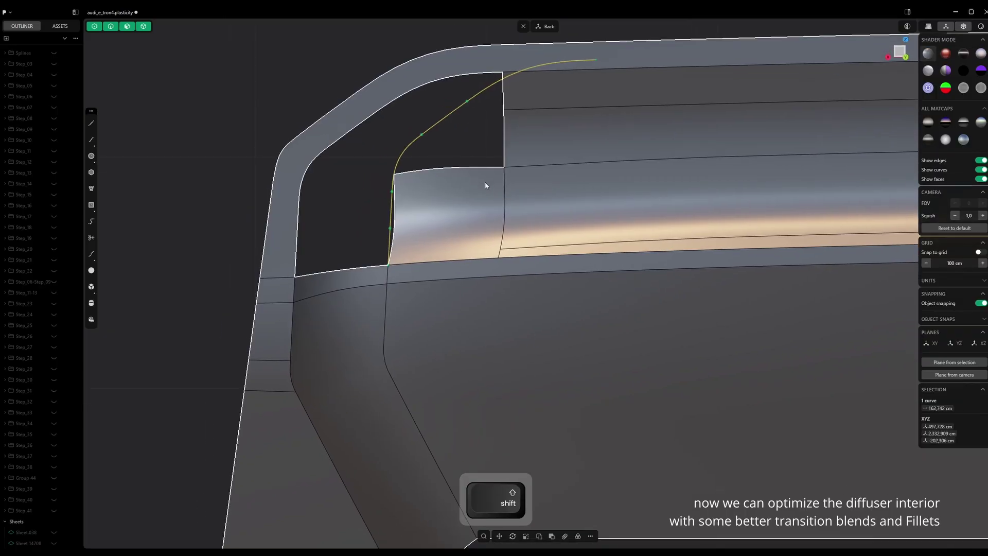
left_click(393, 215)
key("shift+e")
left_click_drag(393, 227, 377, 232)
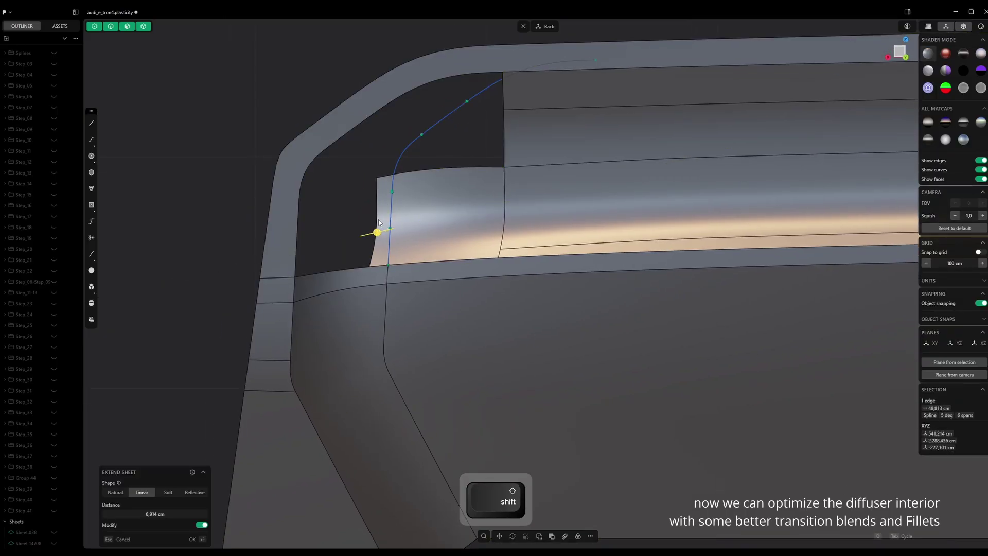
key("Return")
Freestyle-scale the copied frame curve vertically from its lower endpoint to a ratio of about 0.52
left_click(395, 185)
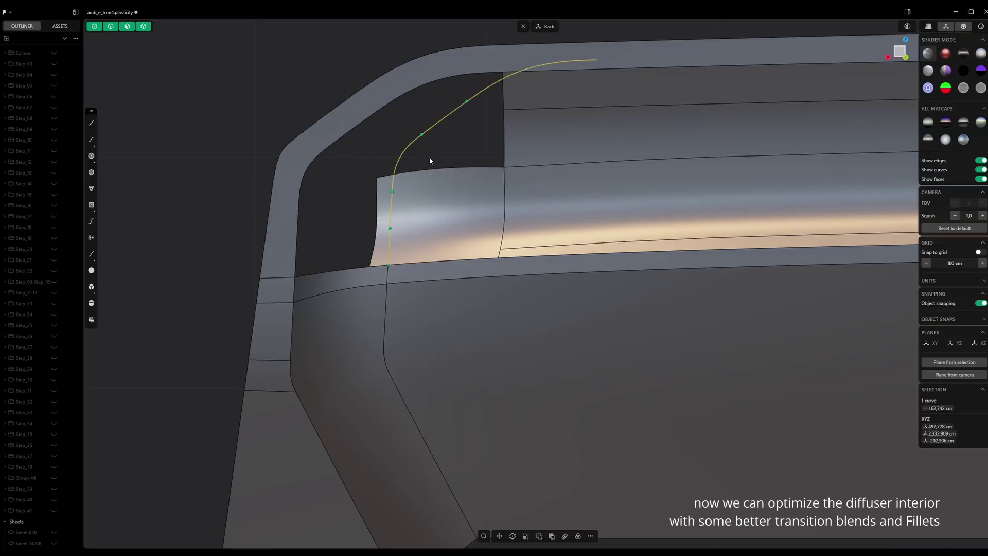
key("s")
key("f")
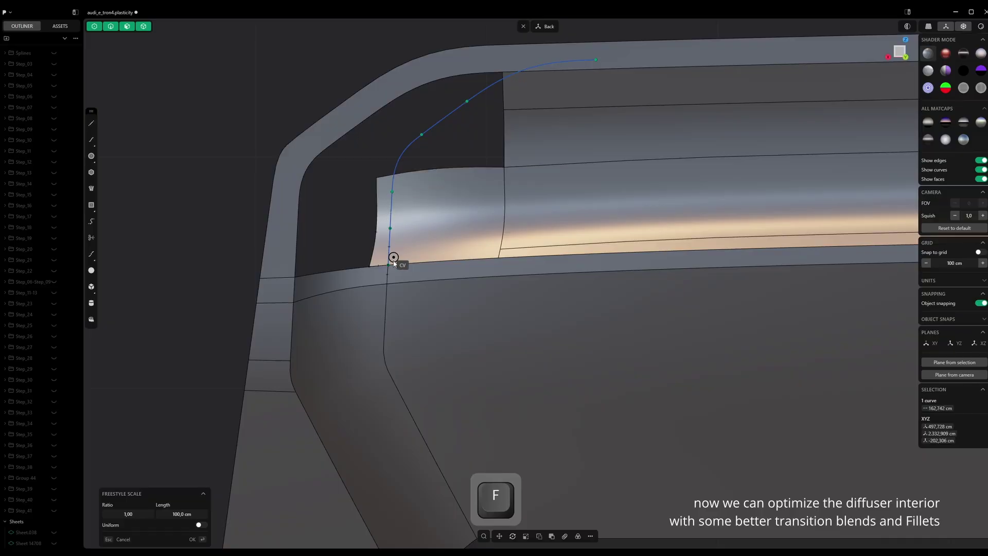
left_click(387, 122)
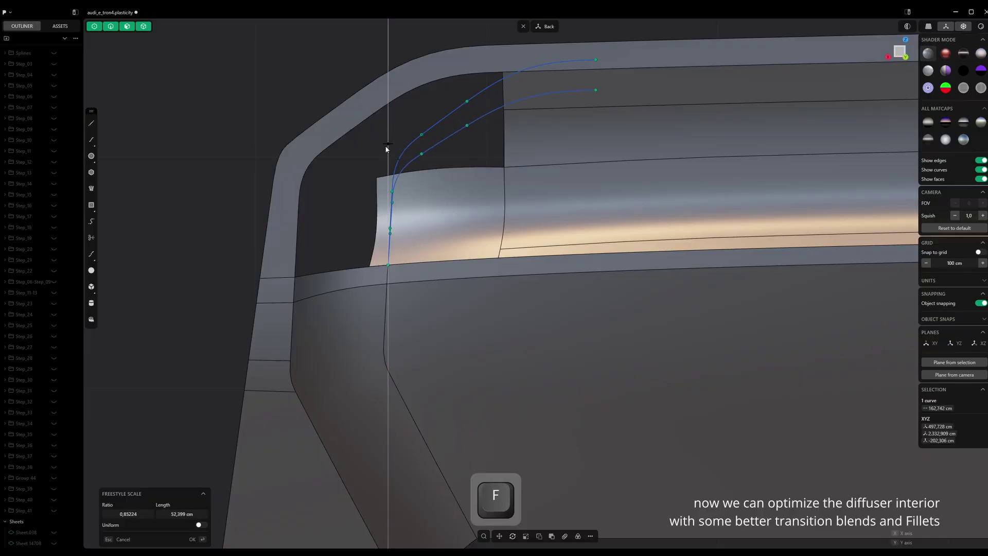
left_click(395, 193)
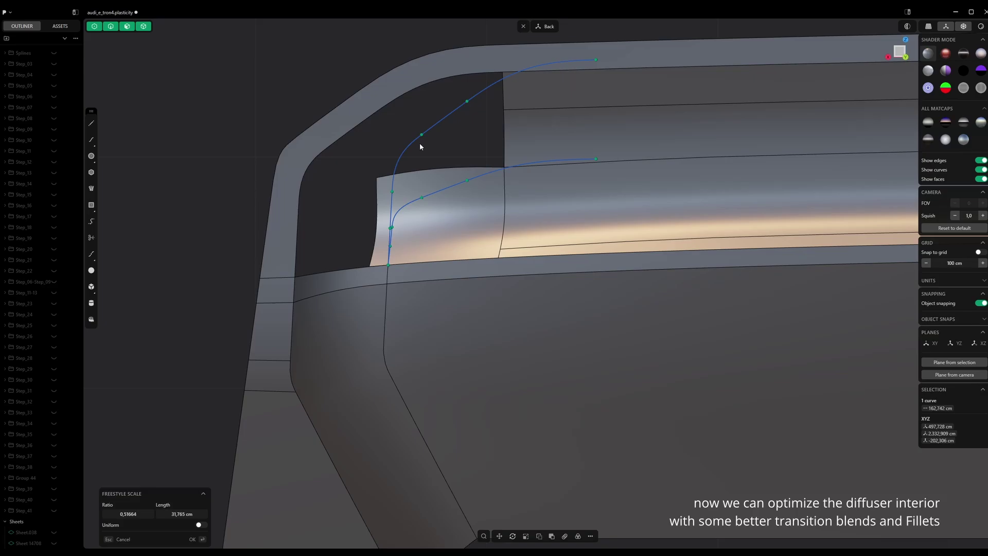
key("Return")
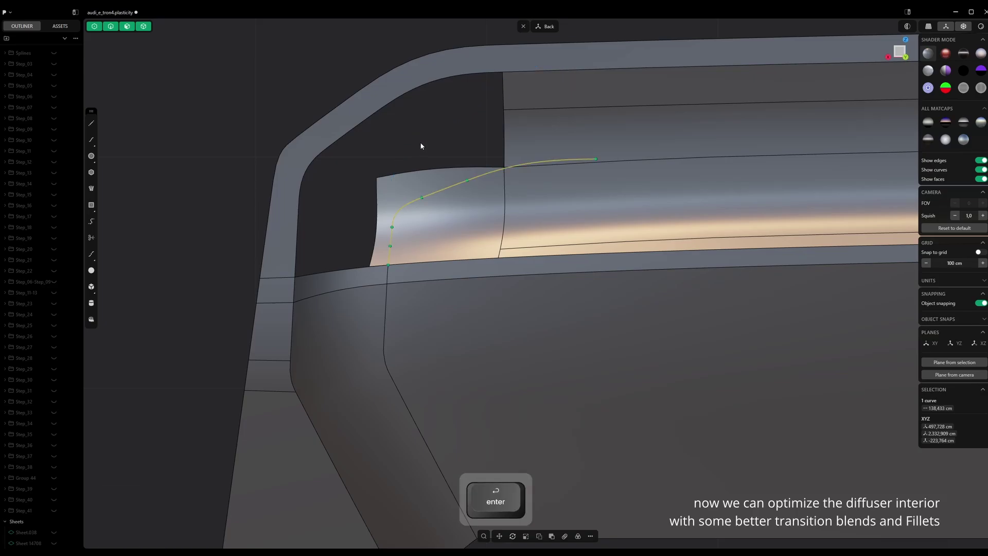
Freestyle-scale the copied frame curve horizontally from its lower endpoint to a ratio of about 0.57
key("s")
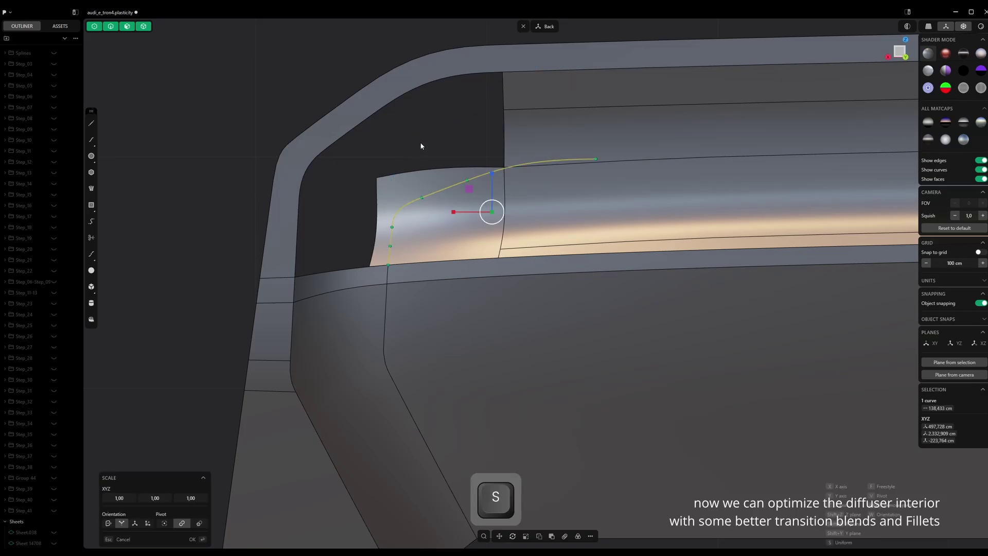
key("f")
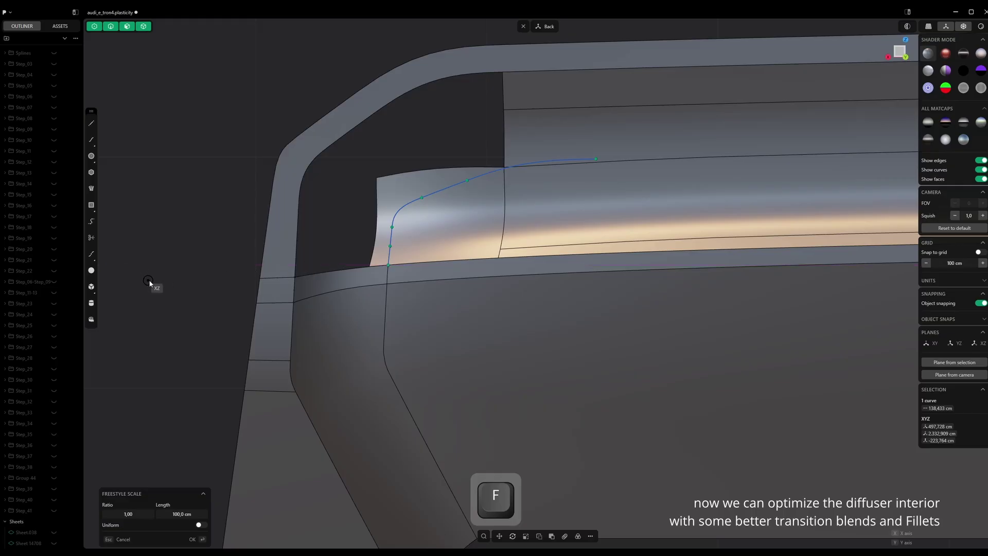
left_click(148, 264)
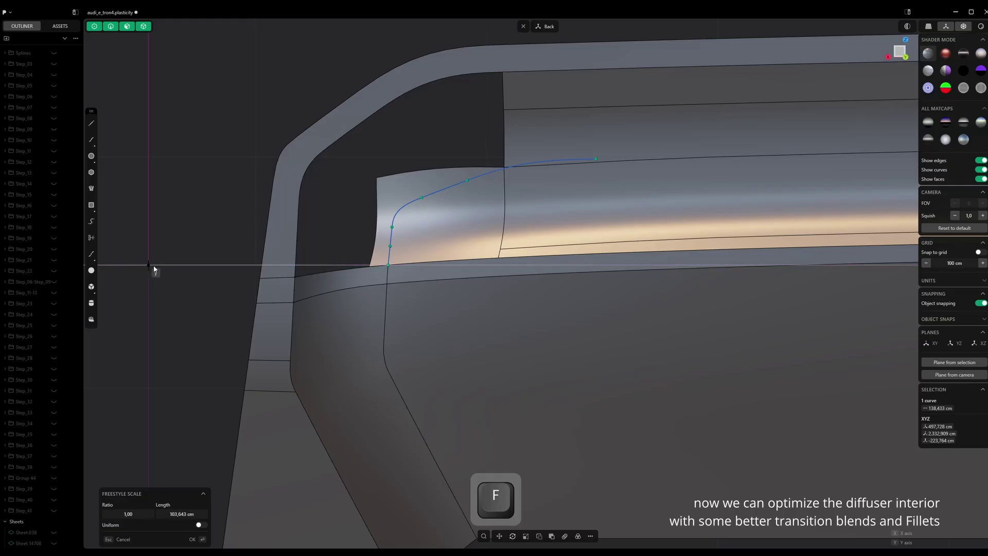
left_click(252, 266)
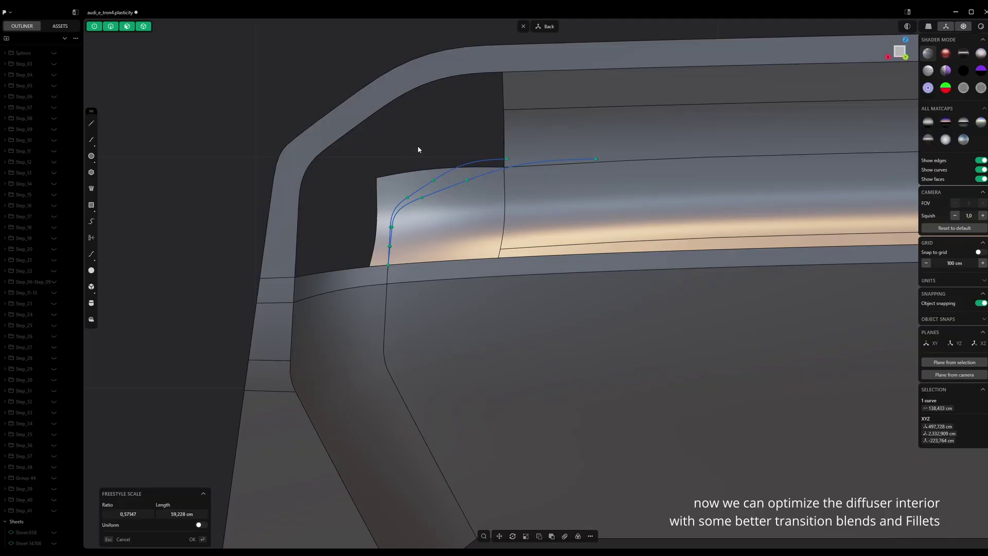
key("Return")
left_click(446, 177)
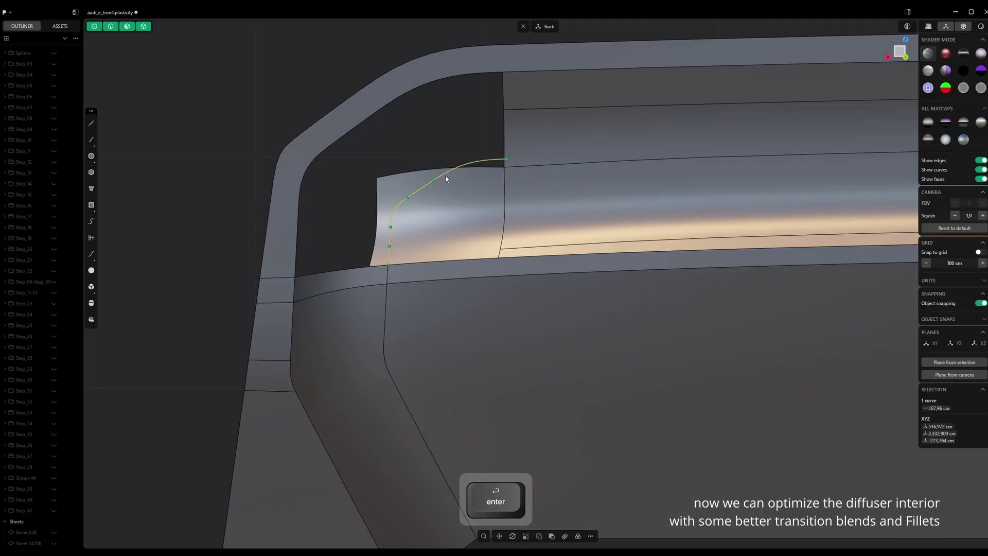
key("f")
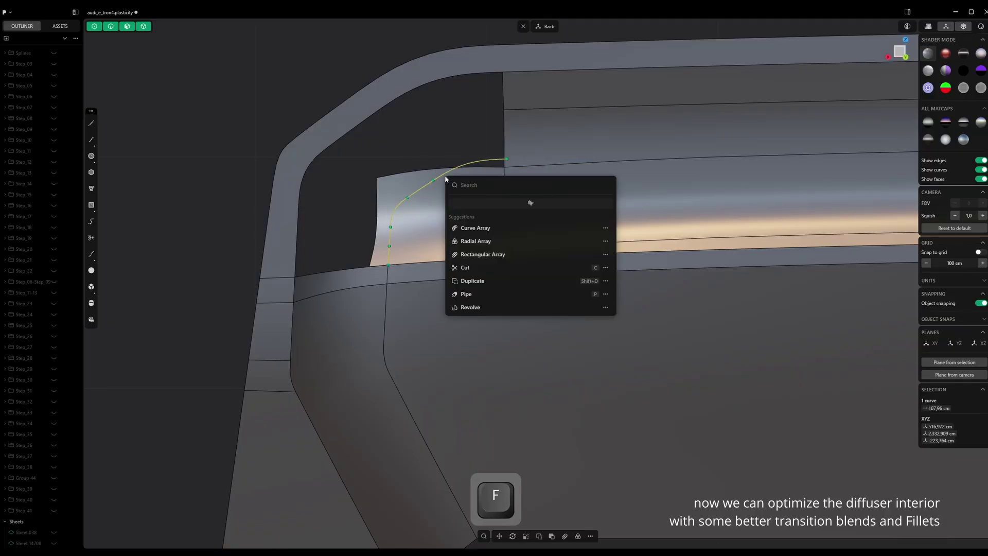
key("Escape")
key("s")
key("x")
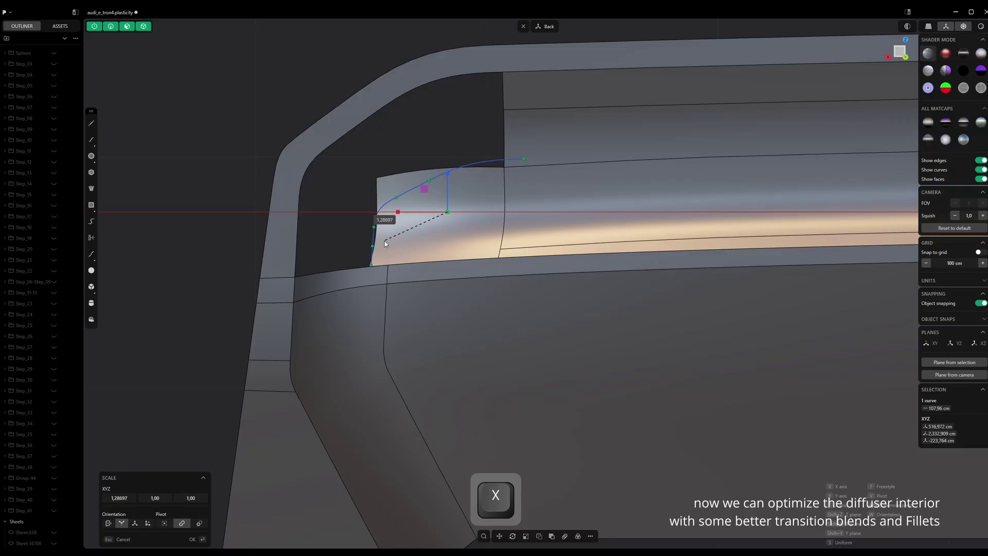
key("Escape")
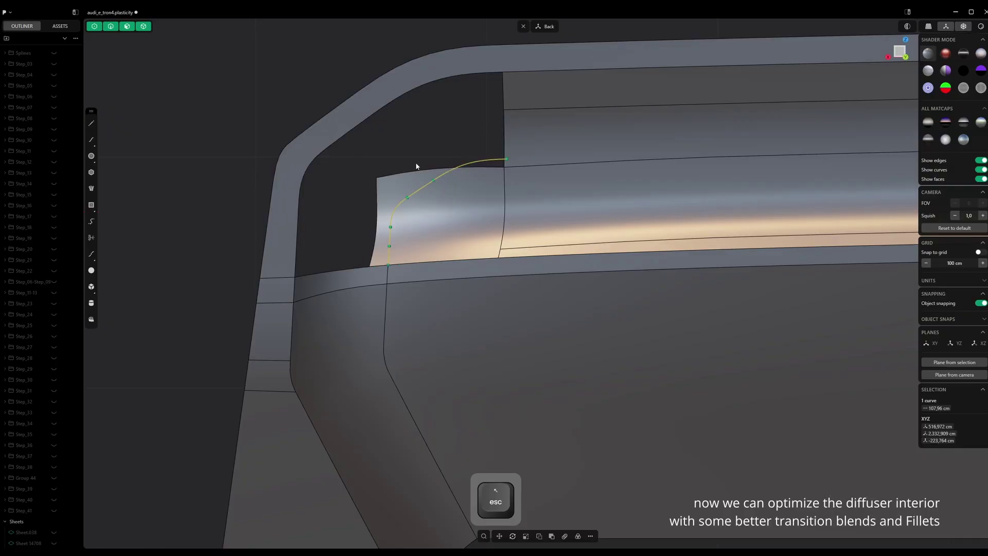
Freestyle-scale the copied frame curve vertically to a ratio of about 0.92, bringing its upper endpoint level with the crossbar edge
key("f")
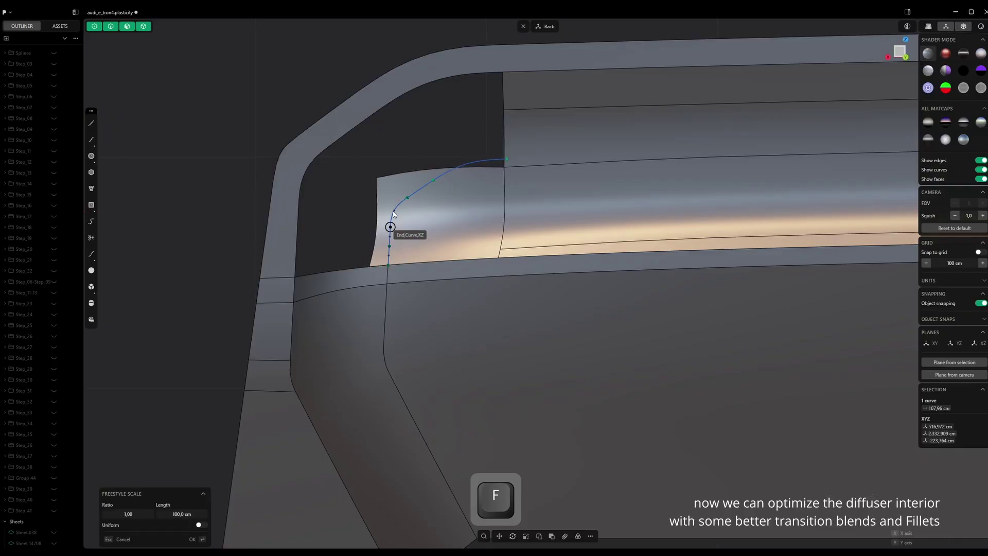
left_click(388, 135)
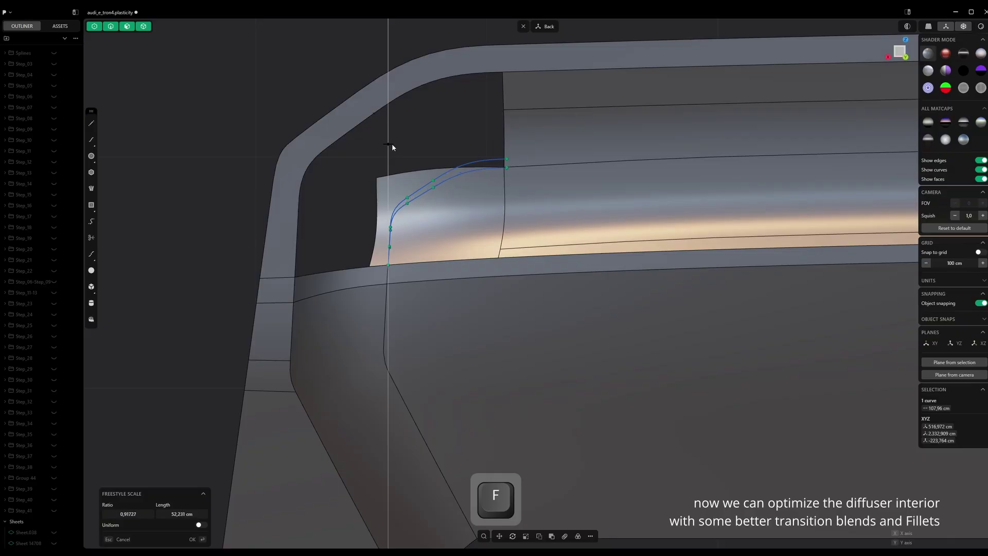
left_click(392, 146)
key("Return")
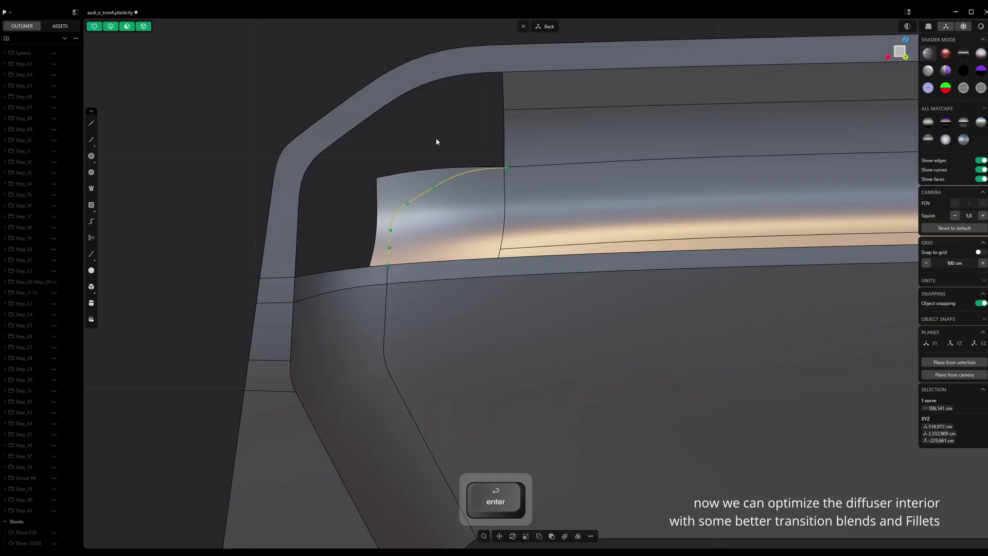
Unjoin the copied frame curve and delete its upper end segment next to the crossbar
left_click(447, 182)
key("alt+j")
left_click(457, 141)
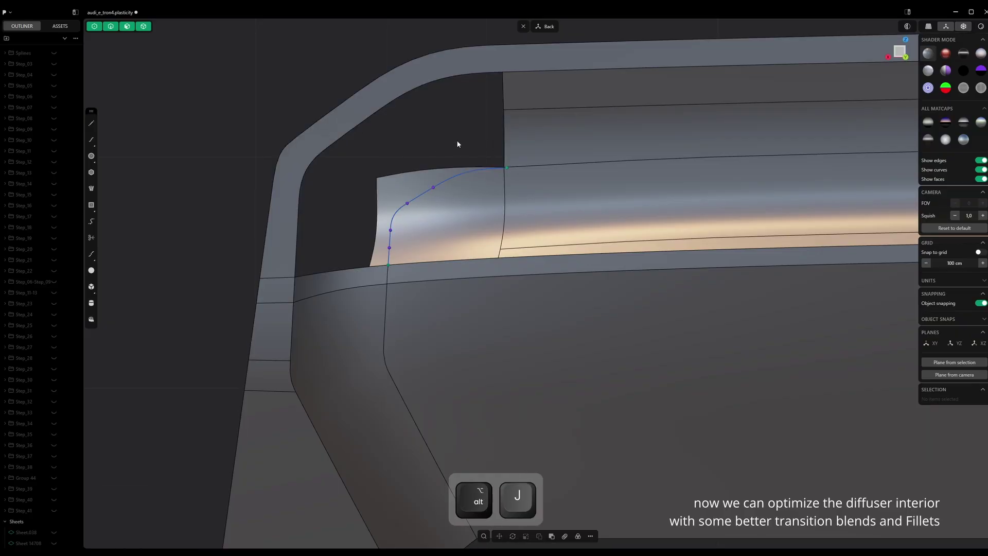
left_click(452, 181)
key("Delete")
Duplicate the long horizontal crossbar edge that starts at the new surface's upper corner as a curve
left_click(510, 167)
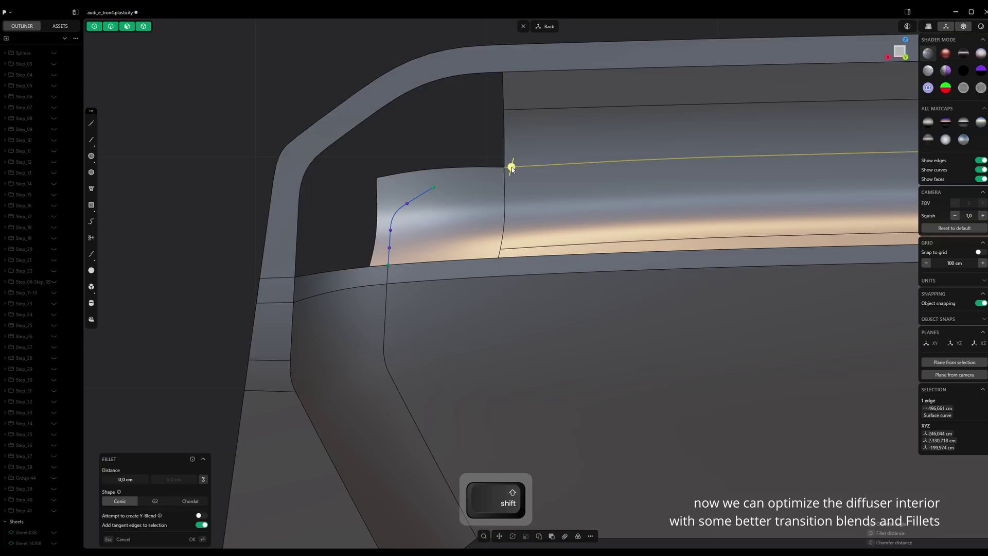
key("shift+d")
left_click(462, 150)
left_click_drag(417, 149, 527, 198)
key("l")
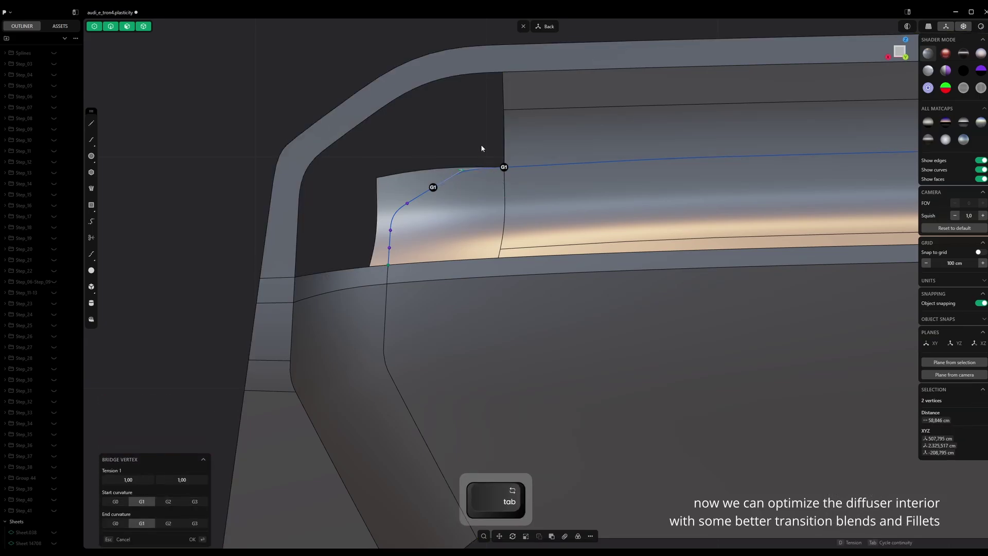
key("Escape")
Select the copied crossbar curve and the remaining frame segments, and join the touching segments into one curve
middle_click_drag(480, 144, 515, 170)
left_click(507, 168)
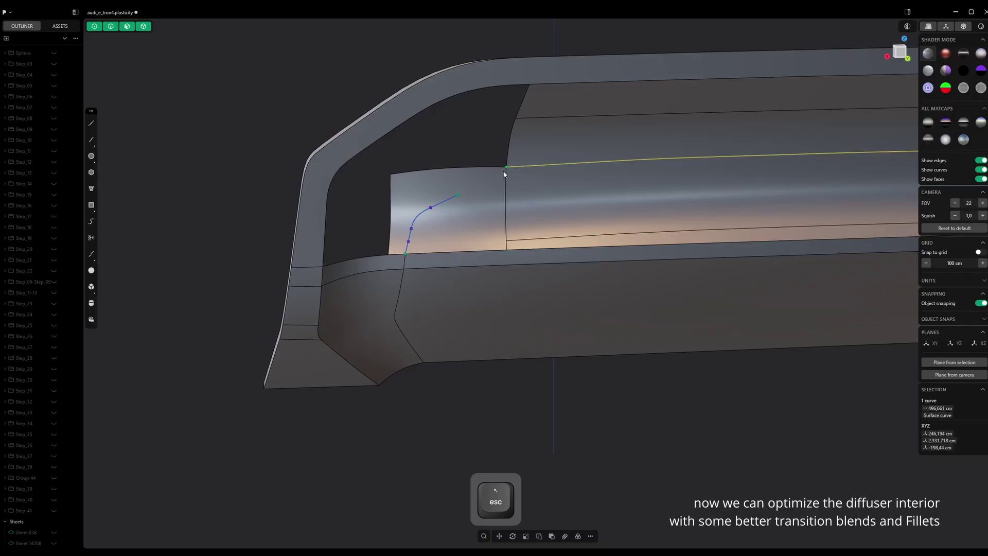
left_click_drag(385, 158, 498, 249, "shift")
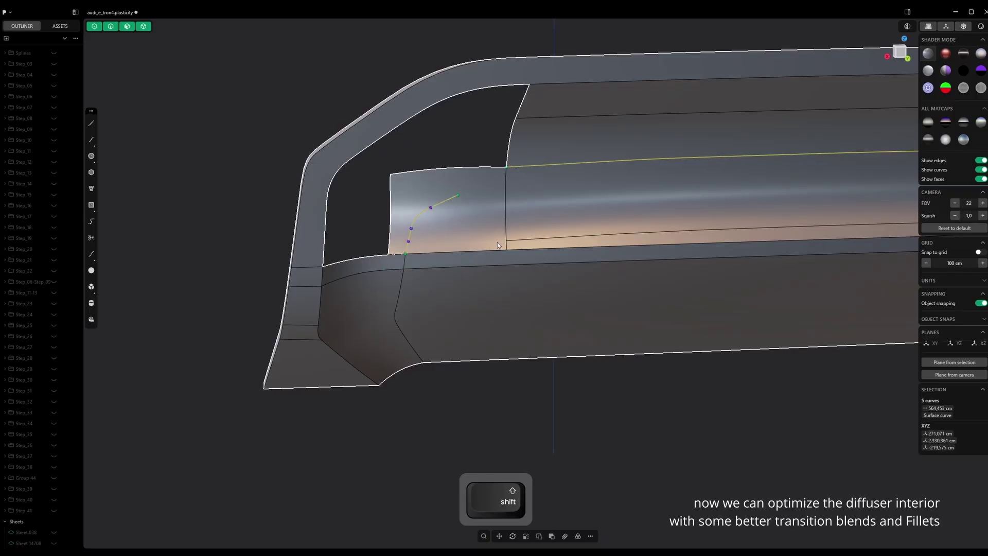
key("g")
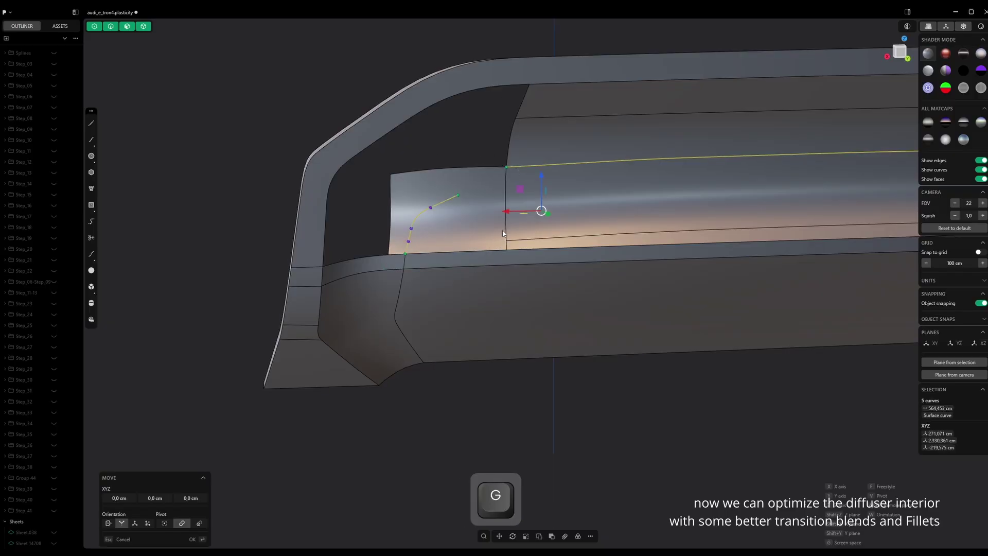
key("j")
Flatten the frame curve and the crossbar curve onto a common plane by scaling them along the Y axis
middle_click_drag(514, 220, 532, 225)
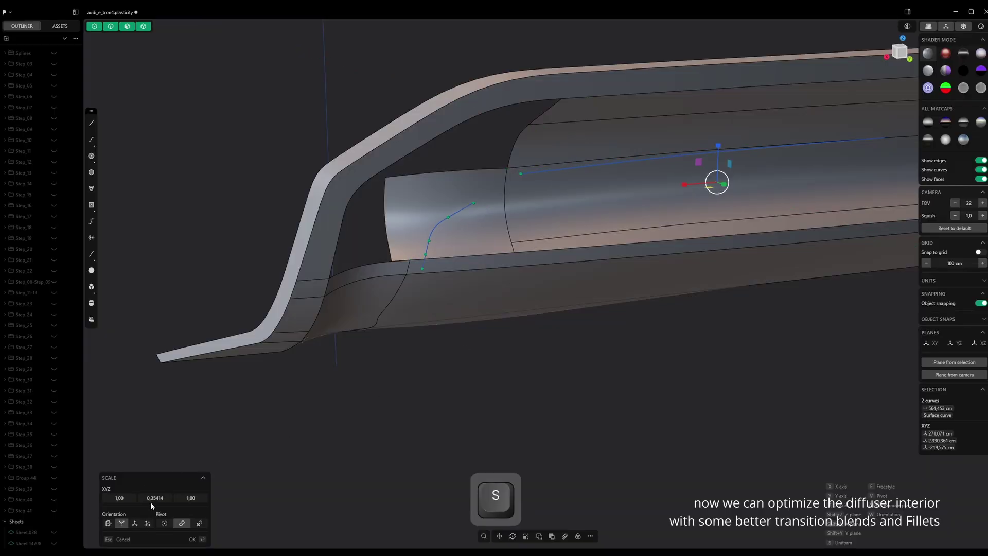
left_click(193, 539)
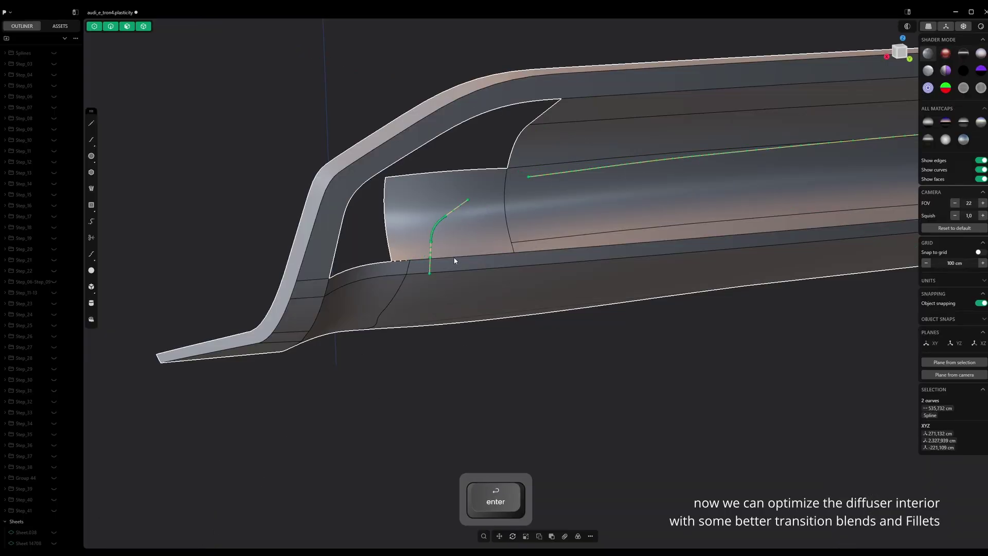
key("r")
key("Return")
In the back view, bridge the facing endpoints of the frame curve and crossbar curve with G2 curvature at both ends
left_click(901, 51)
left_click(438, 156)
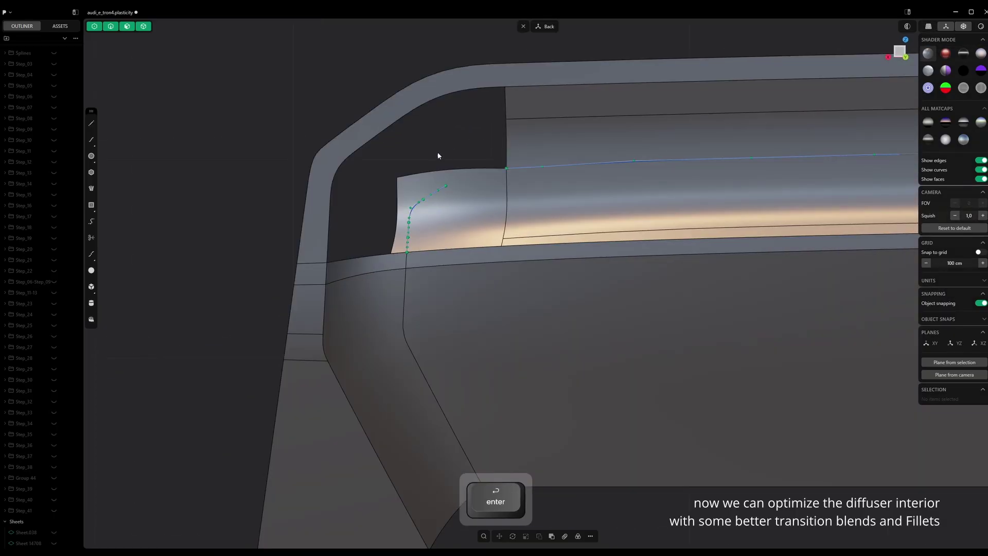
left_click_drag(512, 191, 510, 191)
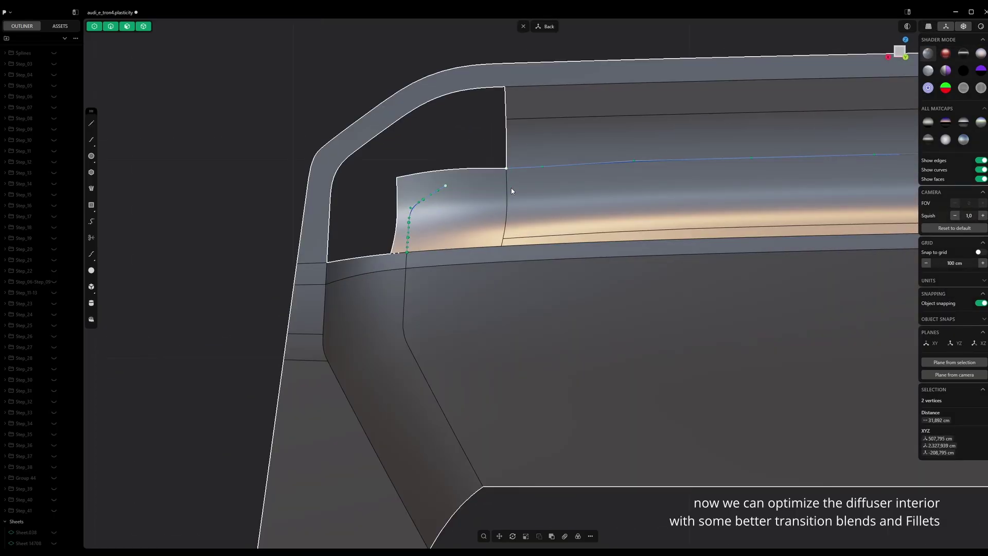
key("l")
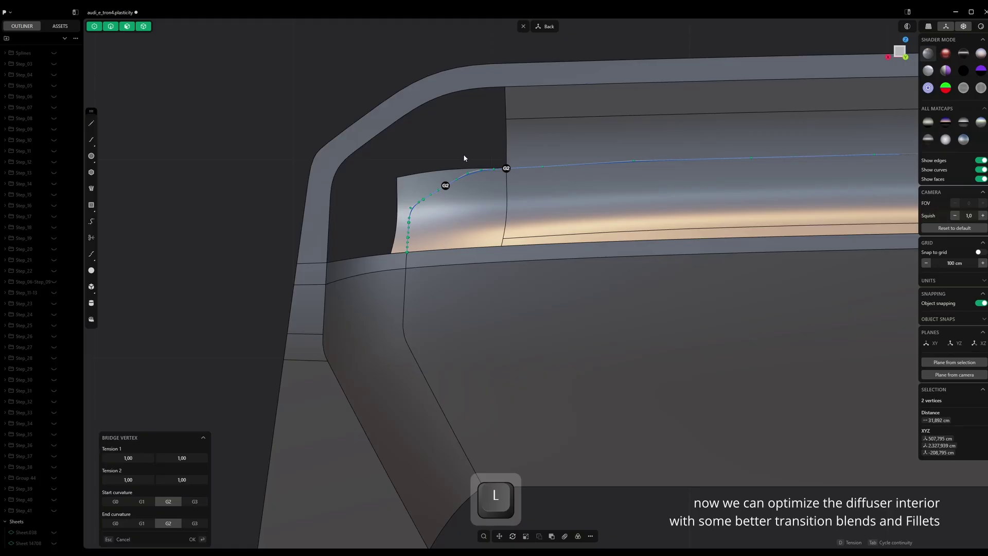
key("Return")
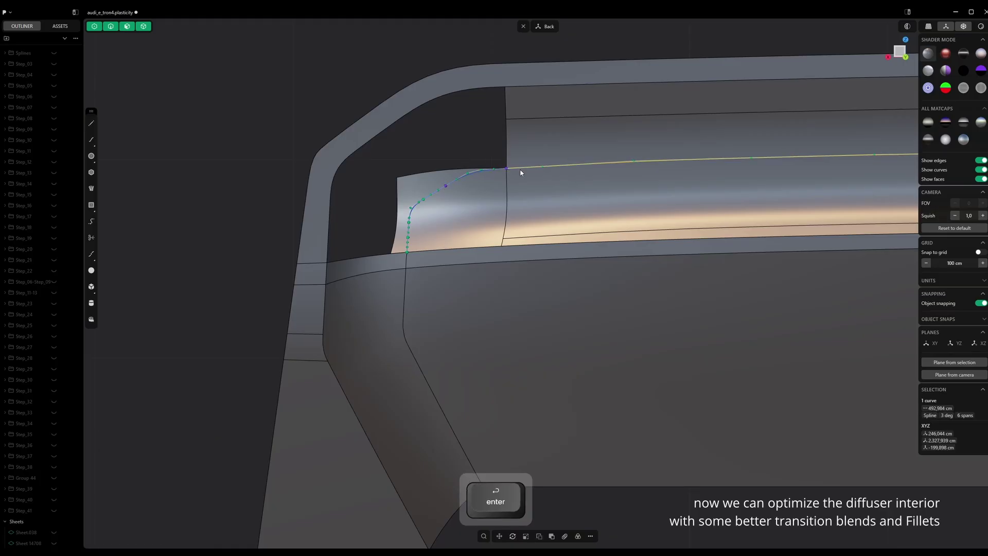
Delete the copied crossbar curve and join the bridge with the frame curve into a single profile curve
key("Delete")
left_click_drag(389, 159, 561, 269)
key("j")
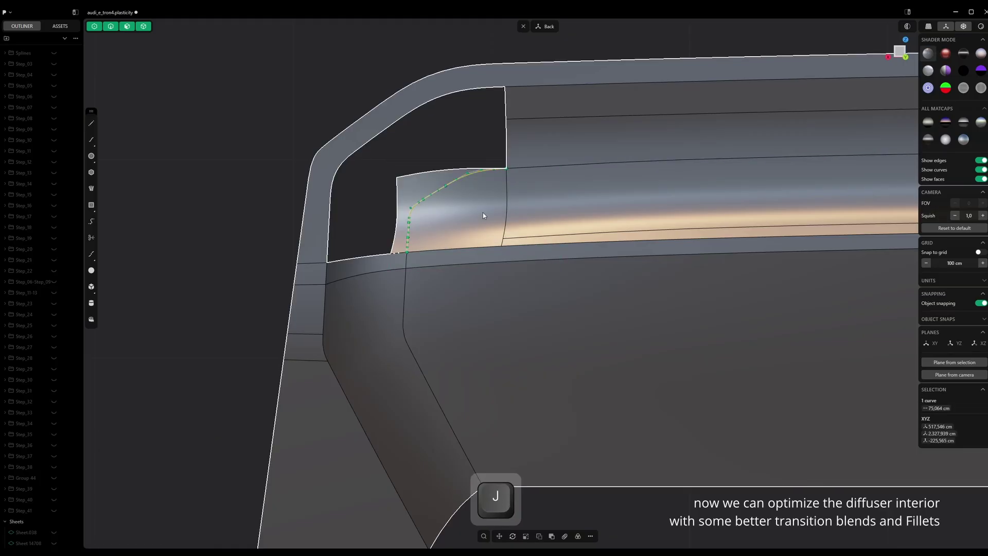
Extend the end surface's upper edge linearly beyond the profile curve and imprint the curve onto the surface with the Vector method
left_click(440, 172)
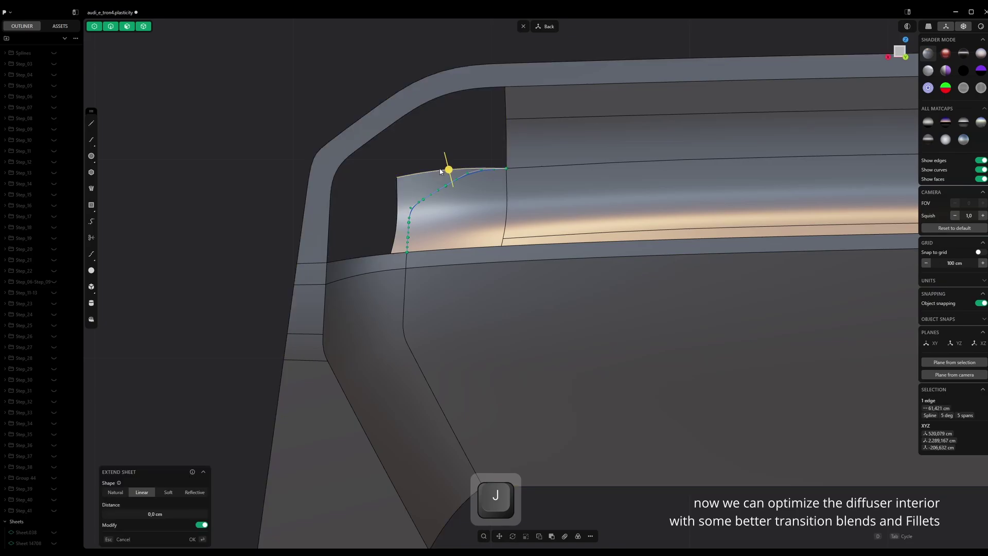
key("Return")
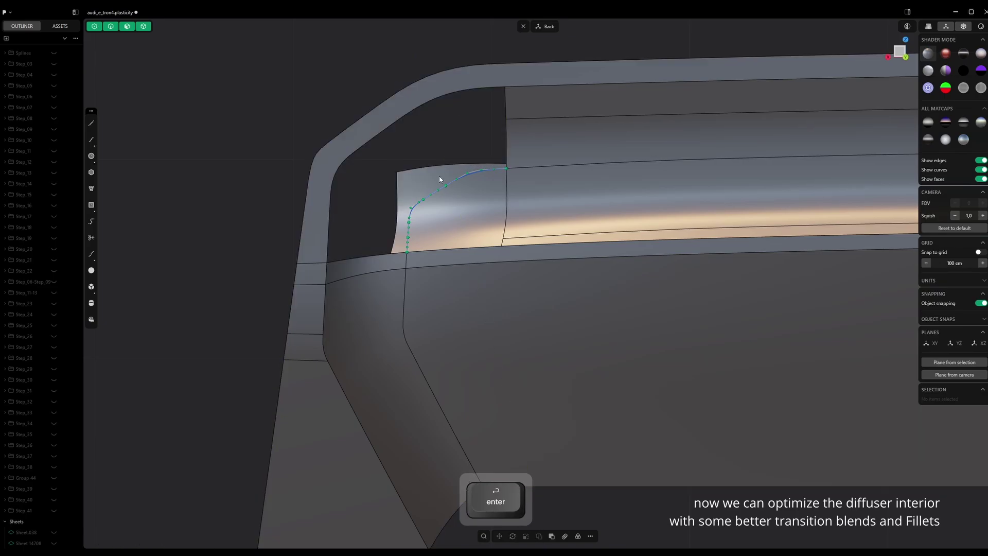
key("shift+i")
key("Return")
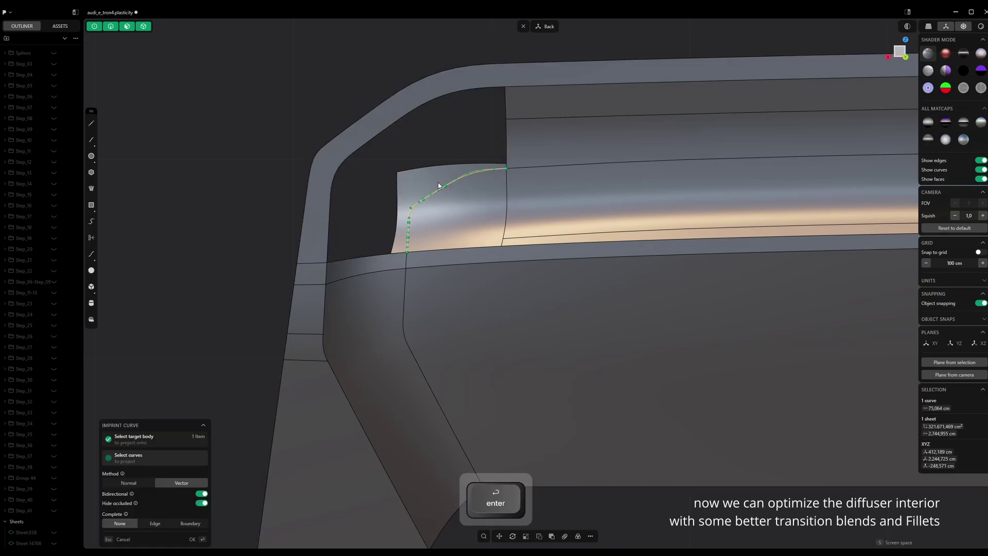
Remove the part of the end surface outside the imprinted profile and delete the profile curve
left_click(426, 186)
key("shift+x")
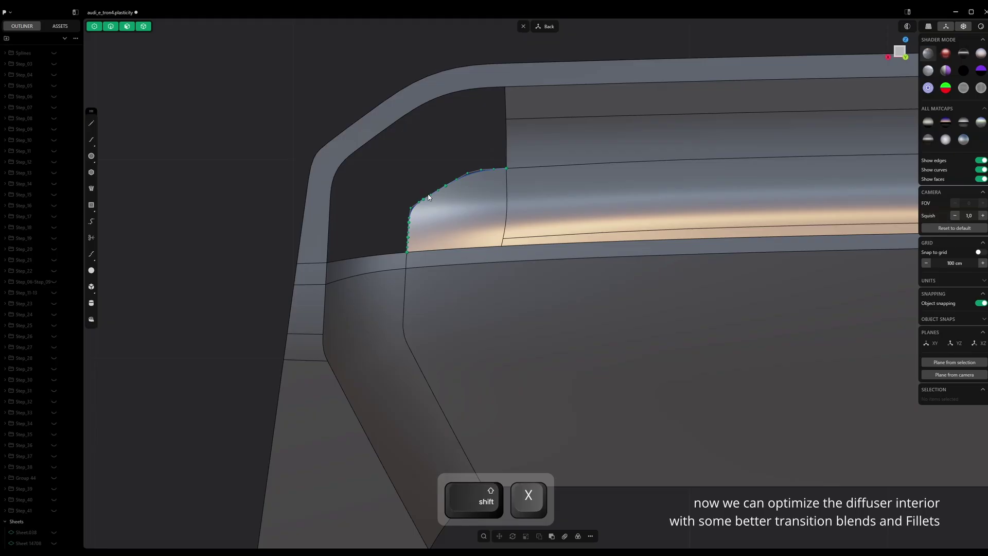
key("Delete")
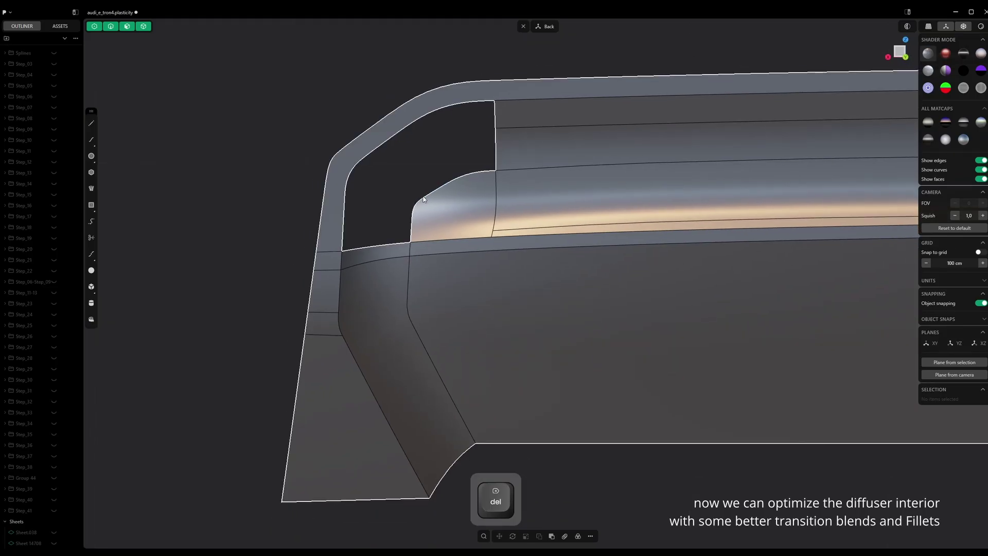
Try to fill the end opening with a quad-sided xNURBS surface from its boundary loop, using G2 continuity along the trimmed inner edges
middle_click_drag(428, 196, 418, 205)
left_click(422, 201, "alt")
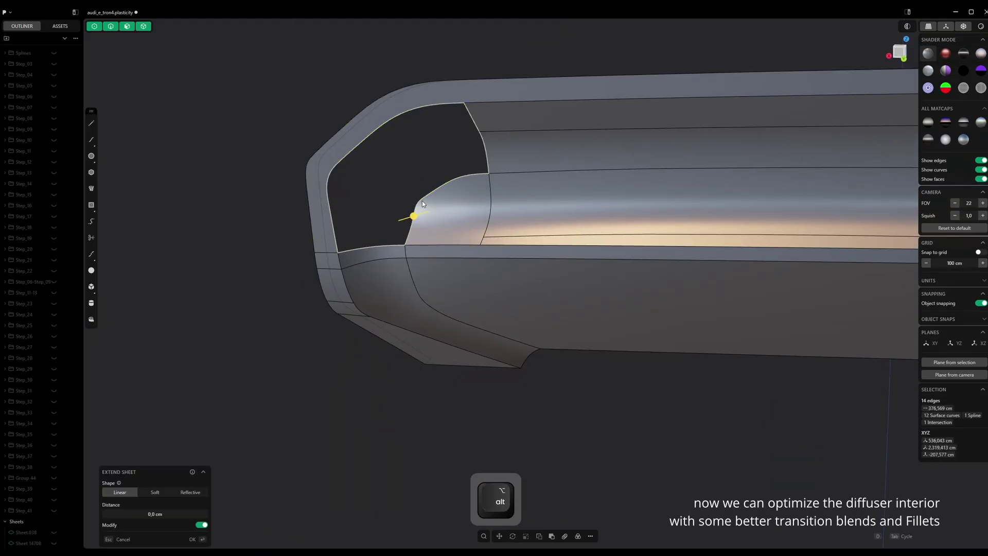
key("shift+w")
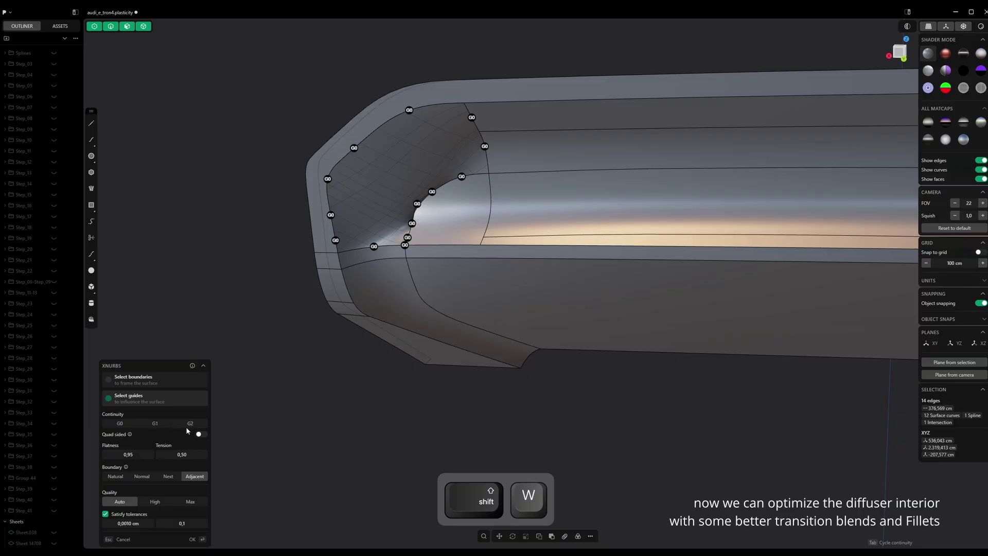
left_click(201, 435)
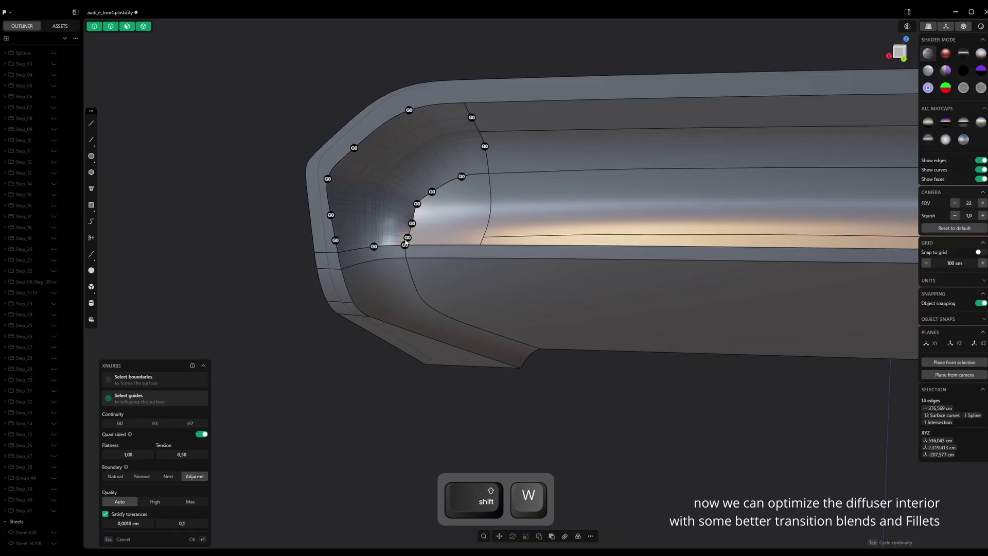
left_click(407, 239)
left_click(418, 205)
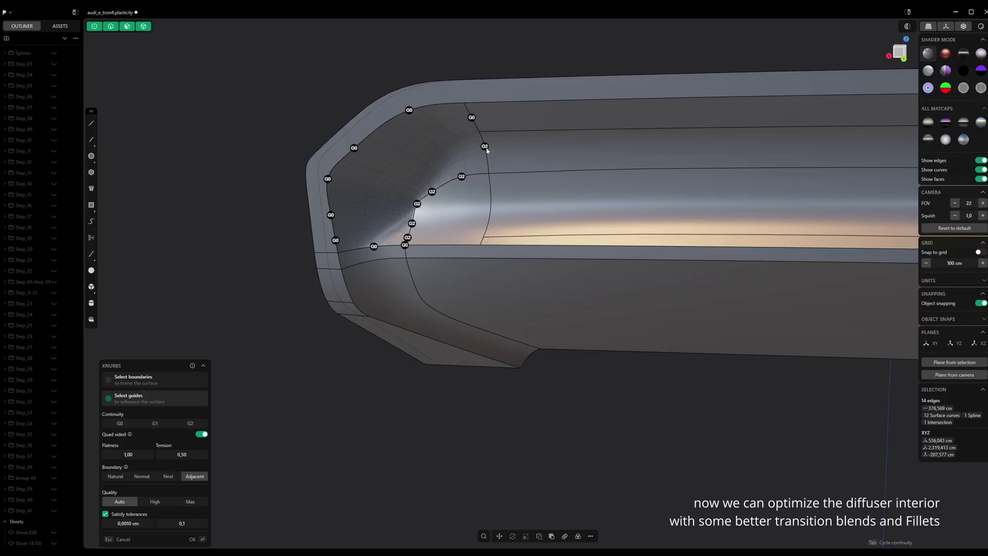
middle_click_drag(436, 157, 466, 168)
key("Escape")
key("Escape")
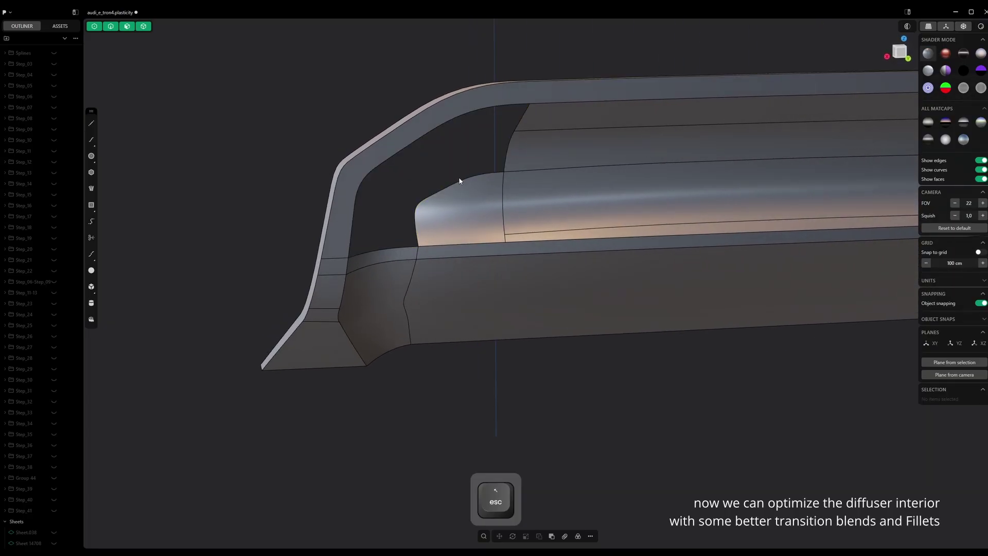
scroll(447, 190, "up", 1)
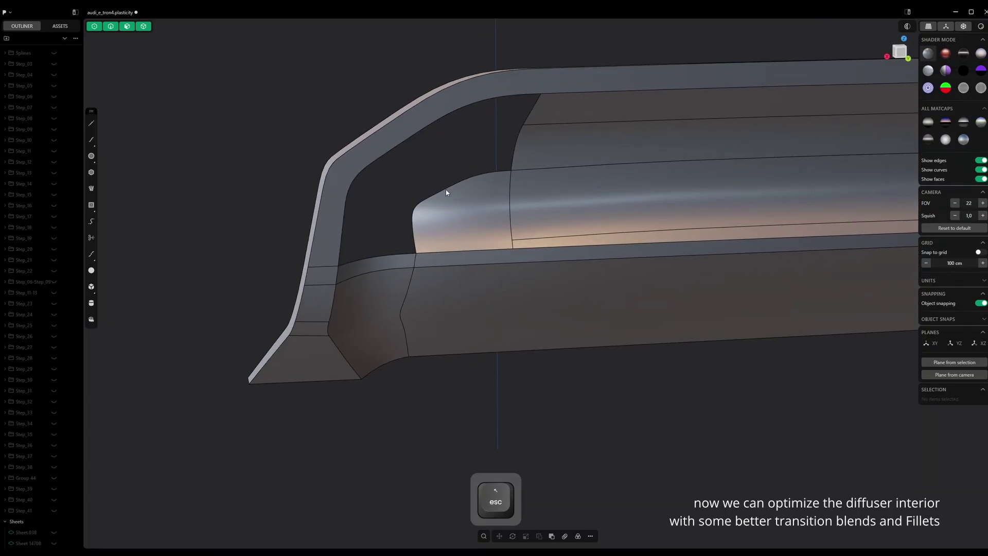
Duplicate the trimmed outer edges of the end surface as a profile curve and delete the end surface
left_click(469, 218)
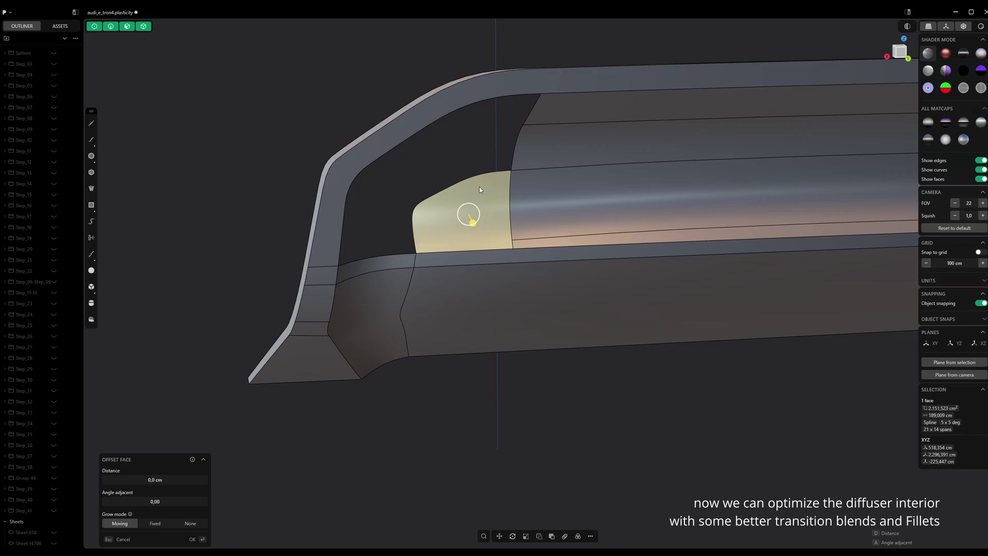
left_click(491, 175)
left_click(437, 196, "shift")
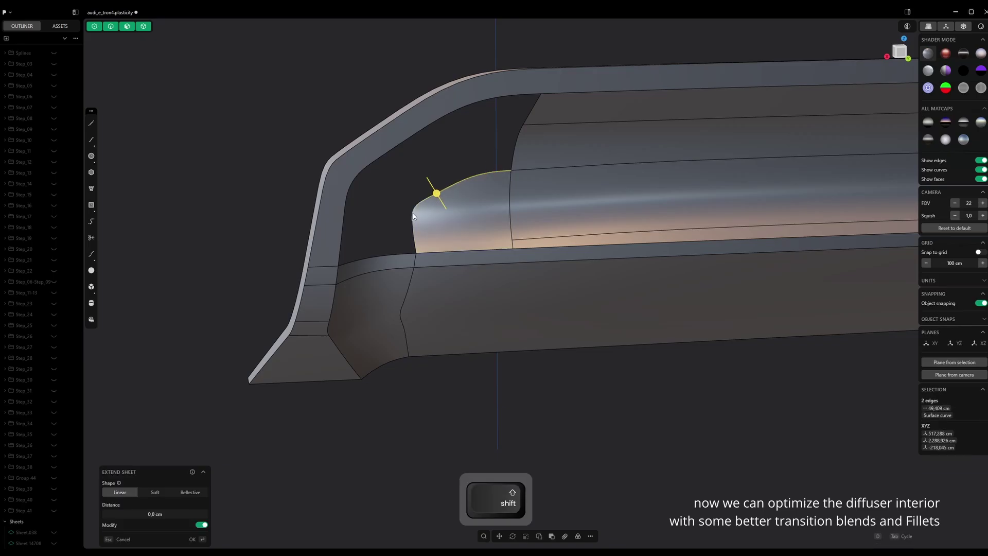
left_click(413, 213, "shift")
left_click(412, 230, "shift")
key("shift+d")
left_click(481, 228)
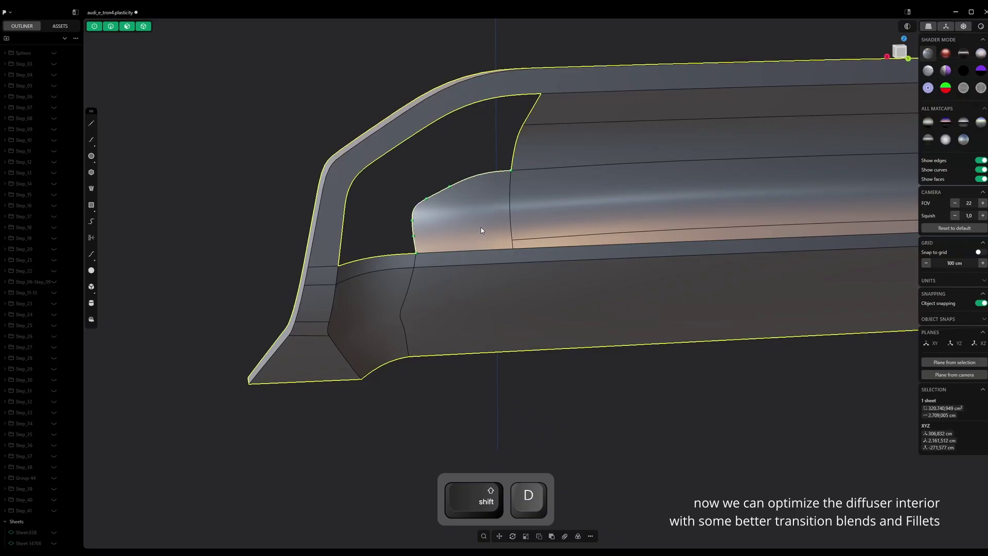
key("shift+x")
Extend the end edges of the long crossbar surface linearly by about 50.24 cm to the lower end of the profile curve
left_click(512, 241, "shift")
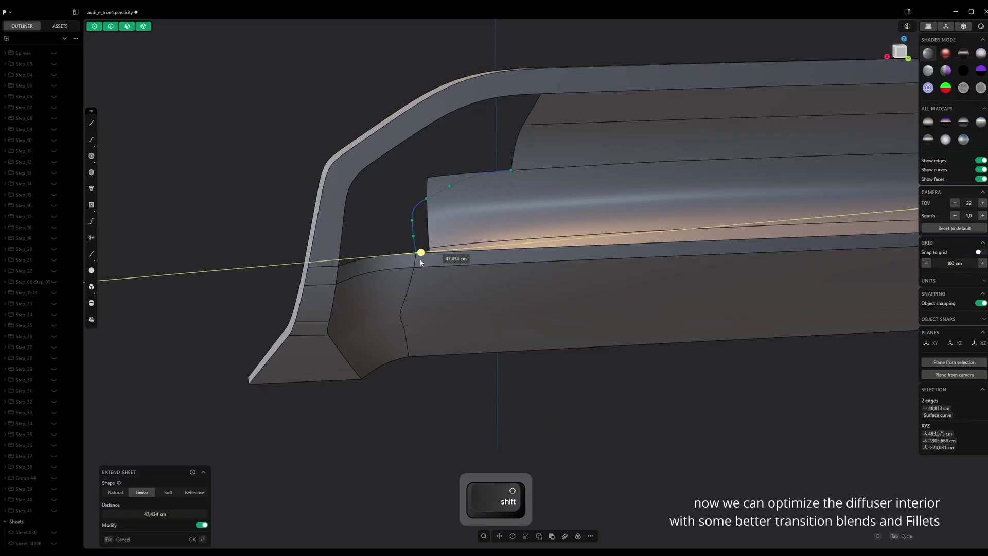
left_click_drag(416, 260, 419, 253, "ctrl")
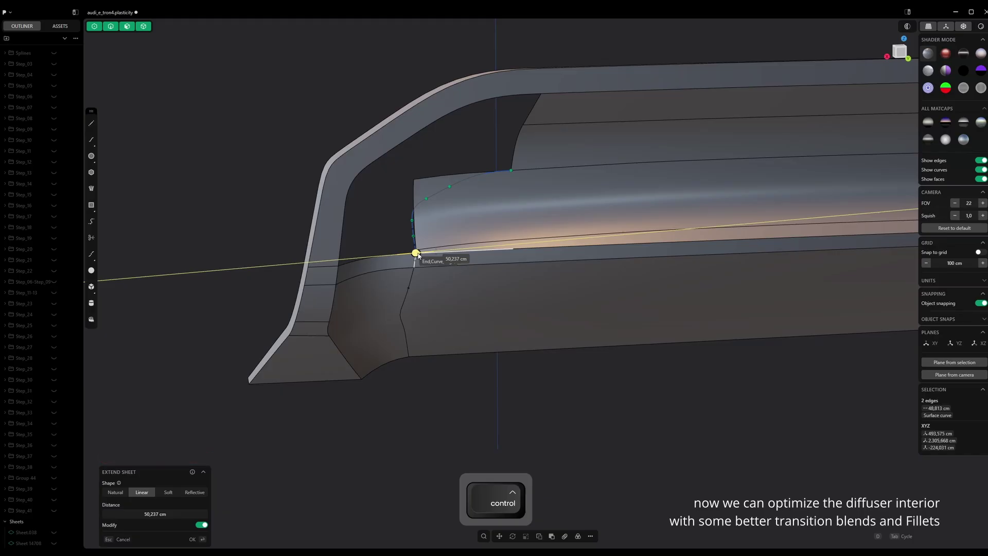
key("Return")
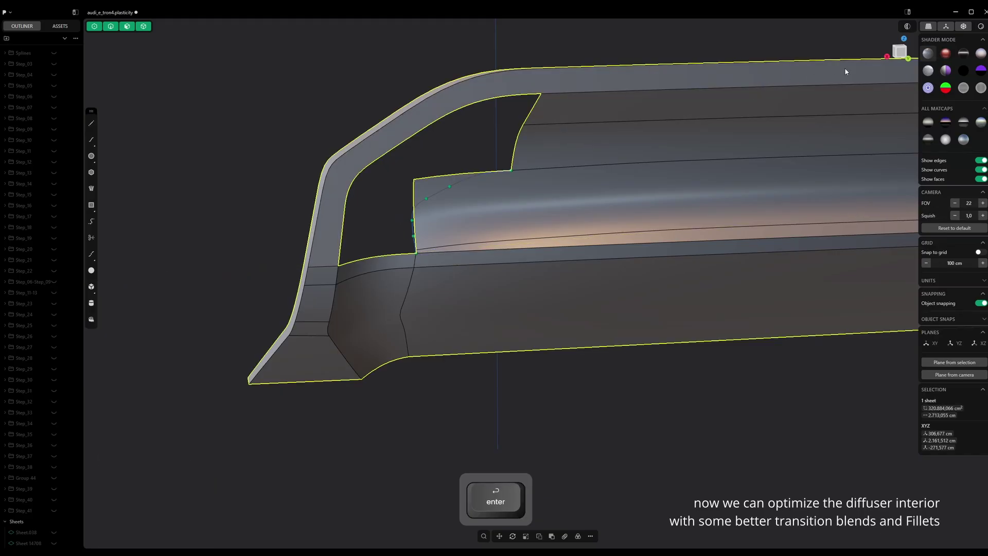
Extend the upper edge of the lengthened crossbar surface slightly beyond the profile curve, working in the Back view
left_click(903, 52)
left_click(409, 178)
scroll(362, 186, "up", 1)
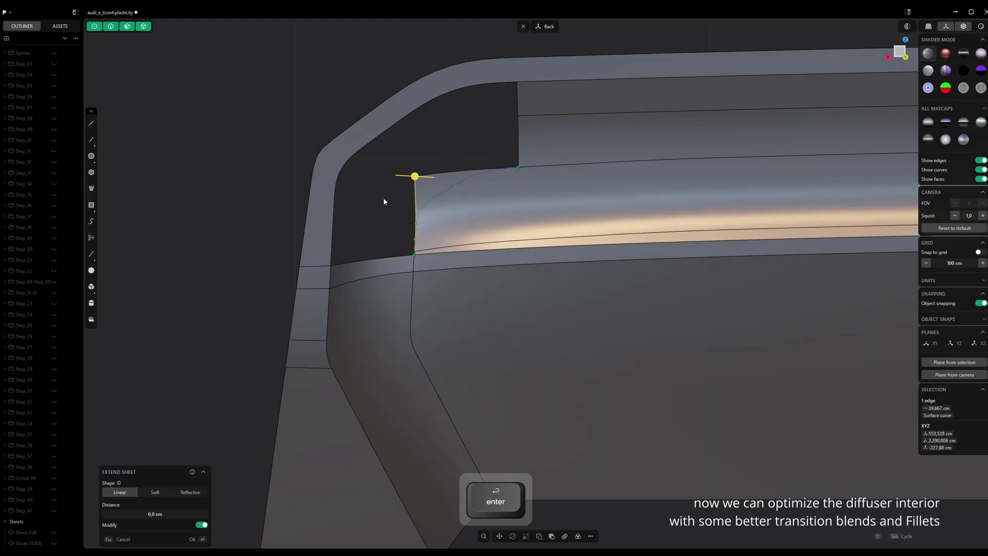
left_click(384, 201)
left_click(428, 186)
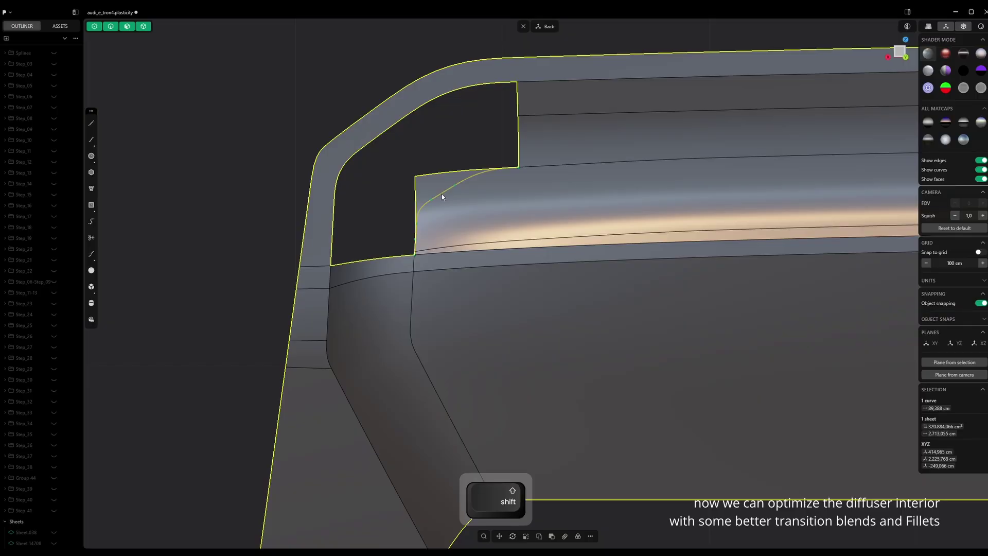
left_click(446, 177)
key("o")
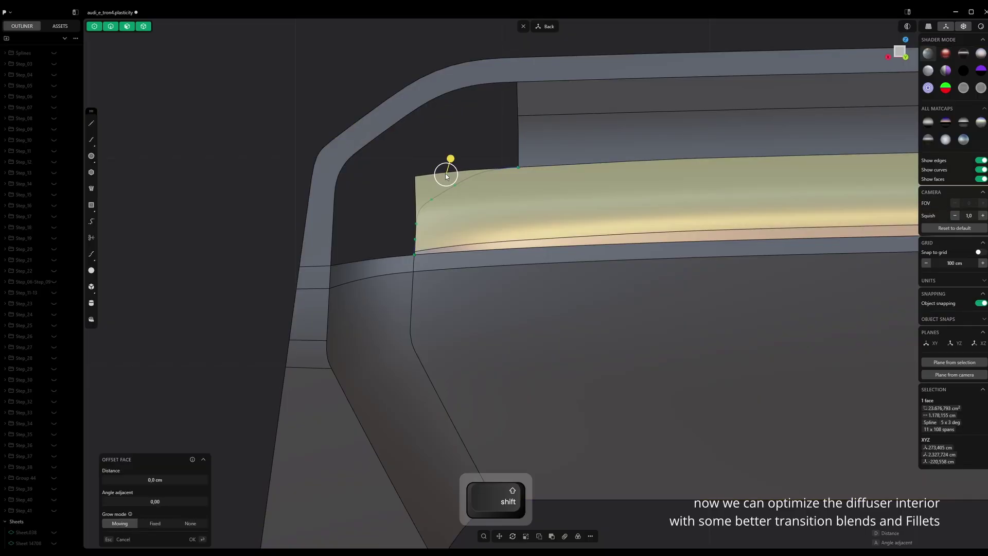
left_click(470, 173)
key("o")
key("Return")
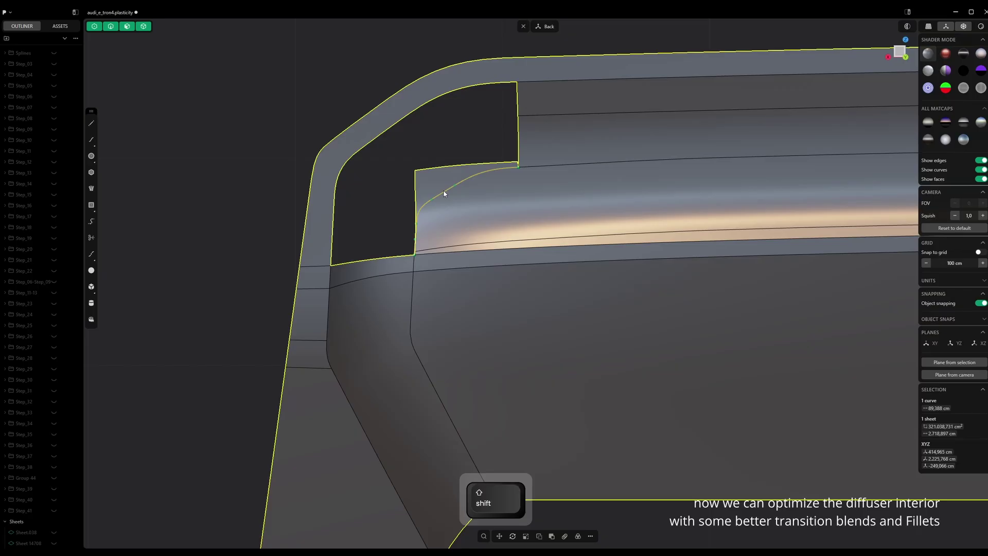
Imprint the profile curve onto the crossbar surface, remove the part outside it and delete the curve
key("shift+i")
key("Return")
left_click(435, 182)
key("shift+x")
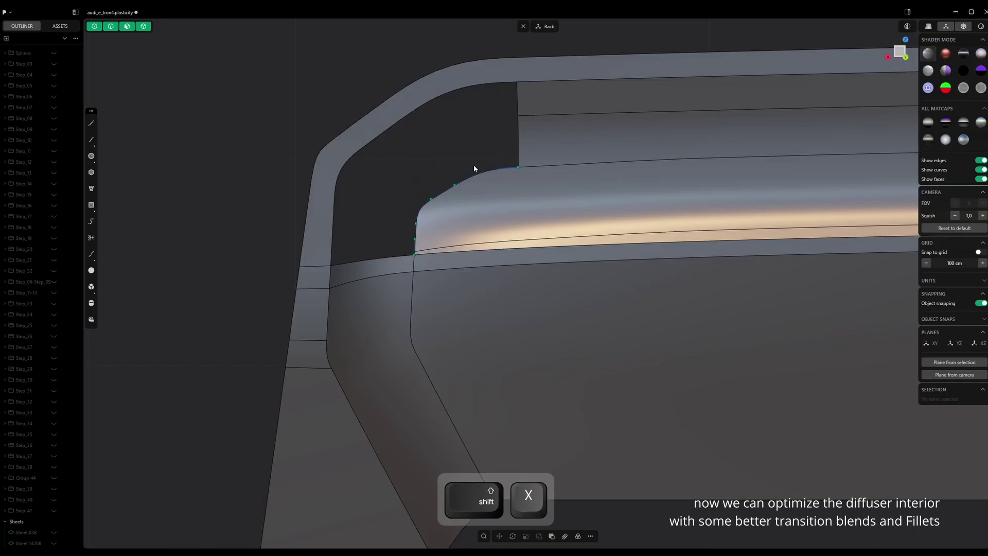
key("Delete")
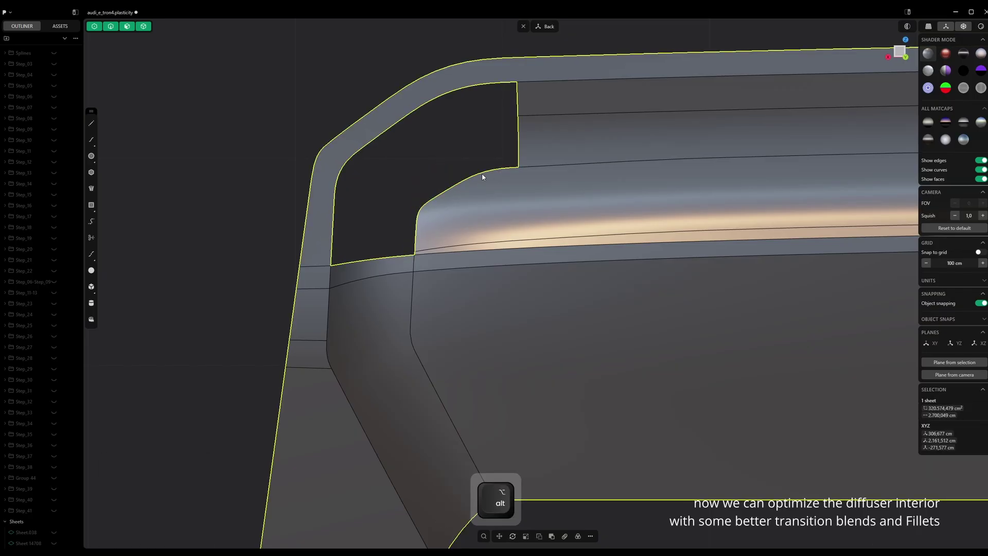
Try to fill the end opening with a quad-sided xNURBS surface from its boundary loop
left_click(483, 176, "alt")
key("shift+w")
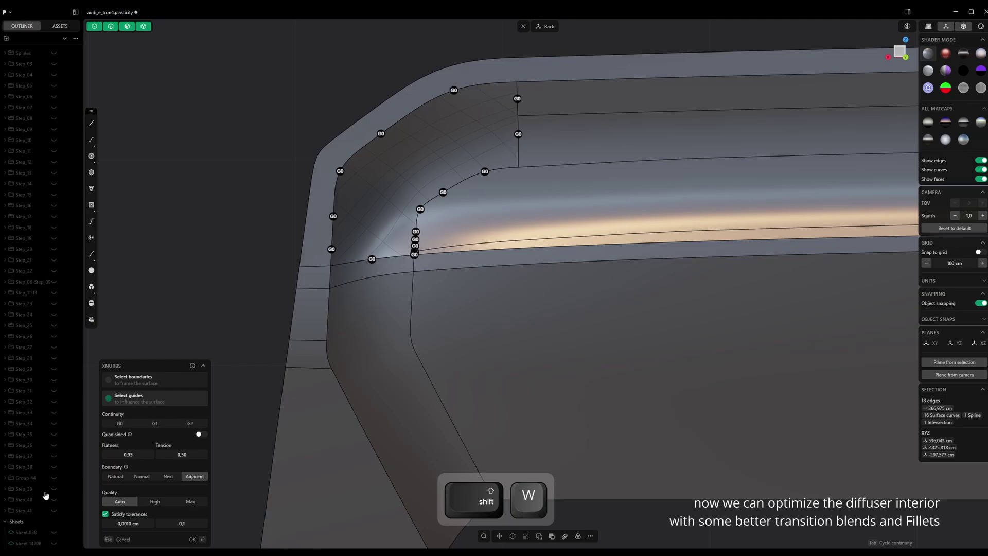
left_click(201, 435)
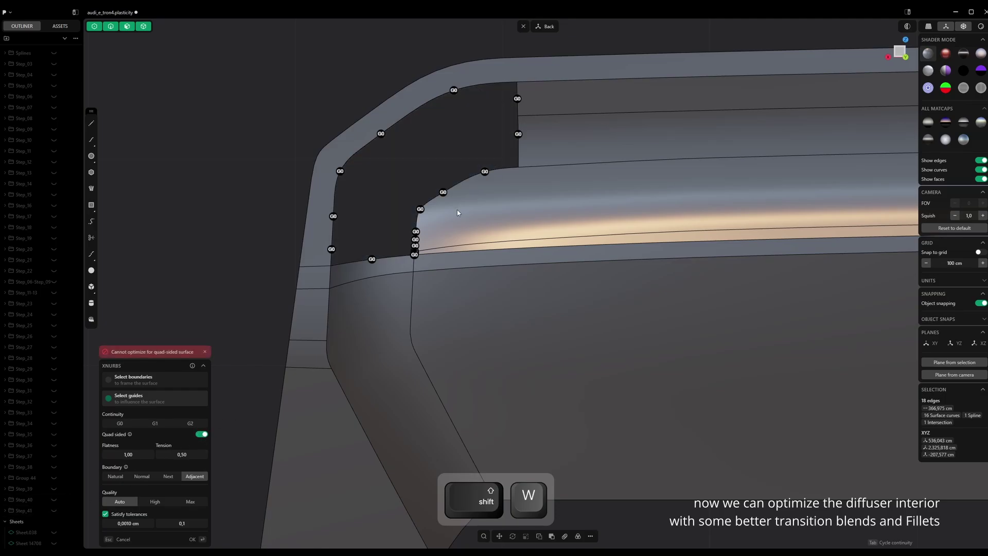
key("Escape")
scroll(441, 208, "up", 3)
left_click(410, 231)
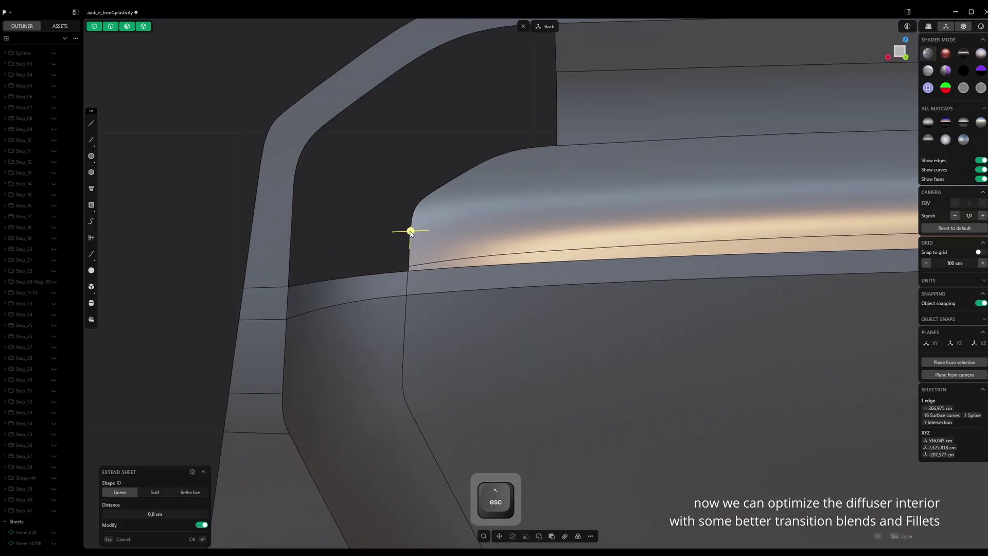
scroll(403, 250, "up", 2)
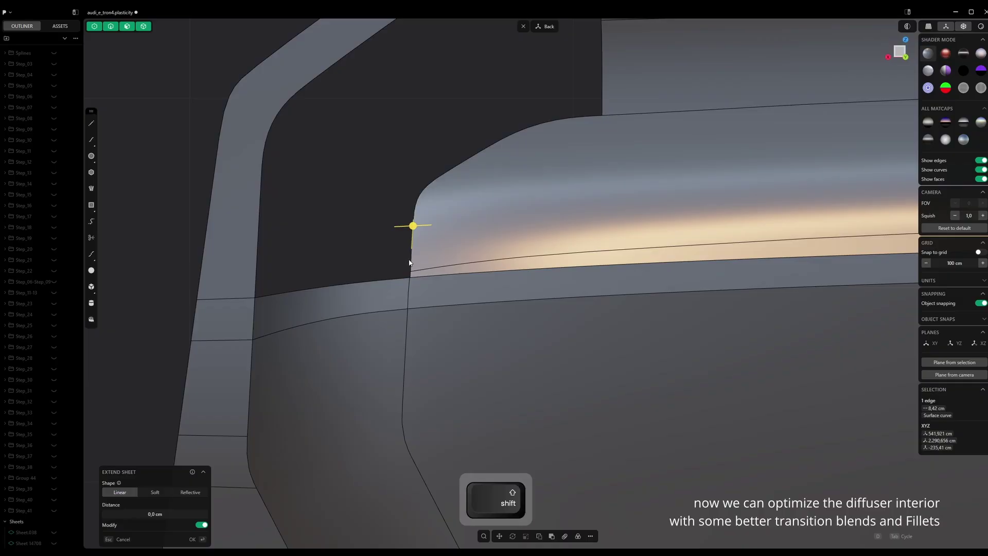
left_click(395, 260)
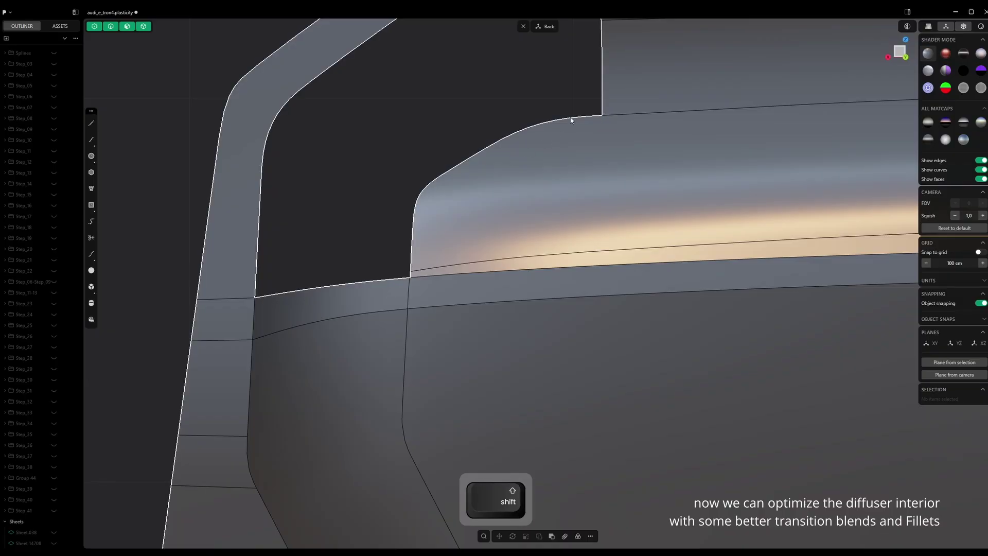
Try to fill the end opening with an xNURBS surface from its boundary loop, changing the continuity of the short edges at the lower inner corner
left_click(571, 120)
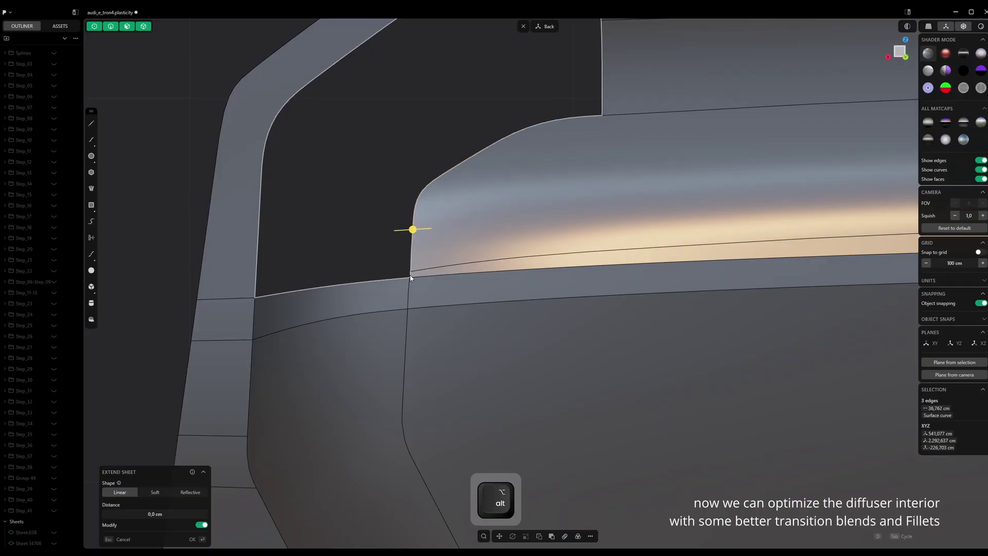
key("shift+w")
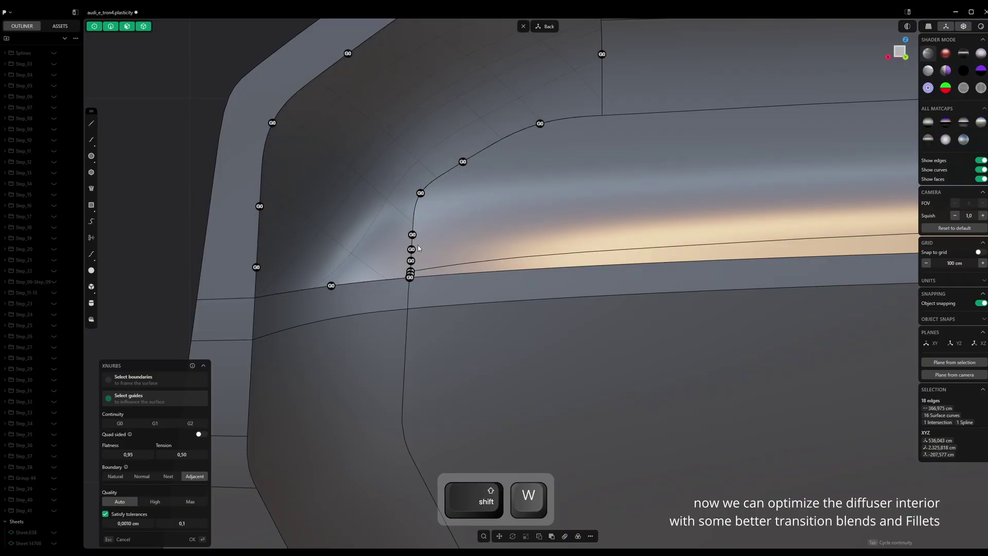
left_click(410, 278)
left_click(410, 278)
scroll(410, 276, "up", 2)
middle_click_drag(411, 276, 406, 286)
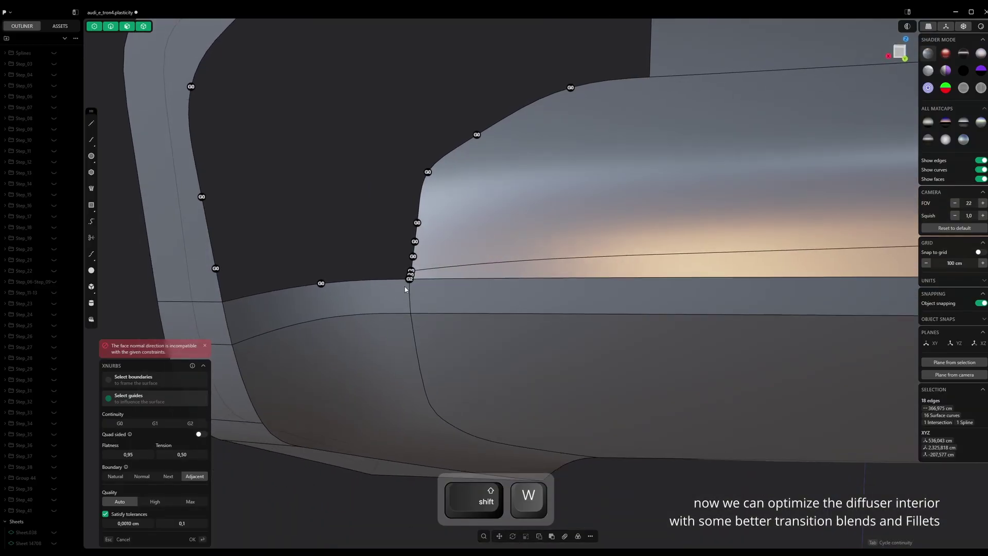
scroll(410, 278, "up", 3)
scroll(410, 276, "up", 1)
left_click(410, 280)
left_click(411, 277)
left_click(411, 275)
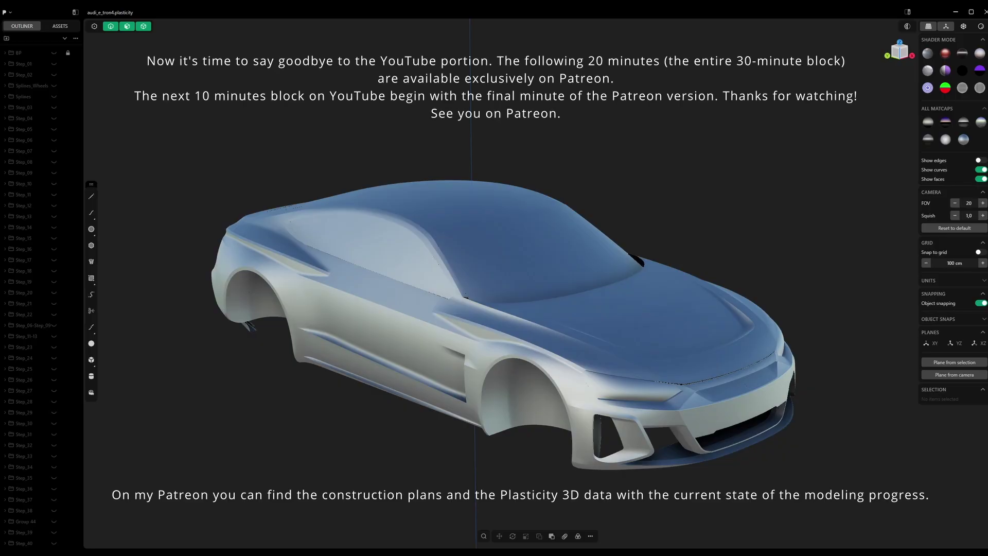
middle_click_drag(533, 214, 343, 217)
scroll(426, 302, "up", 5)
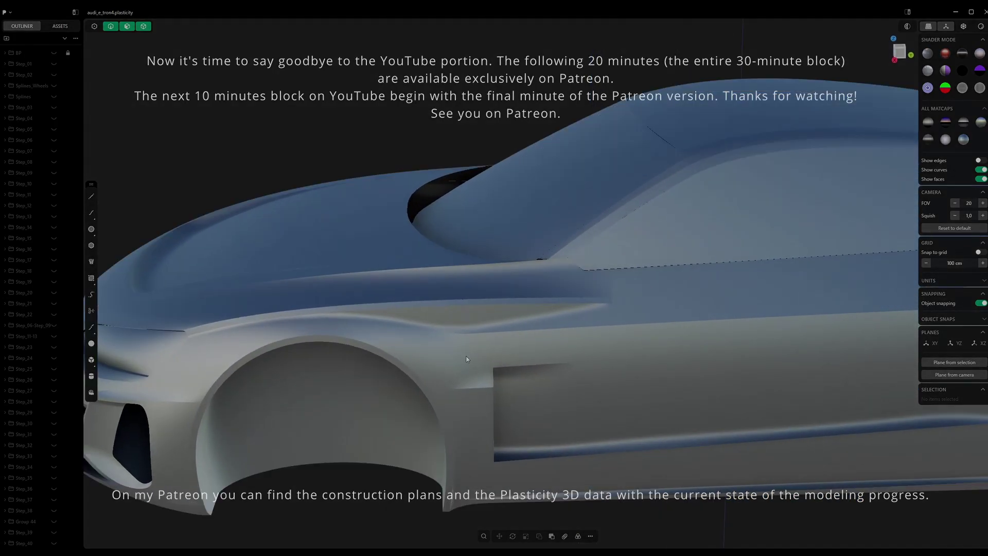
mouse_move(576, 378)
middle_mouse_down()
mouse_move(565, 325)
mouse_move(561, 379)
middle_mouse_up()
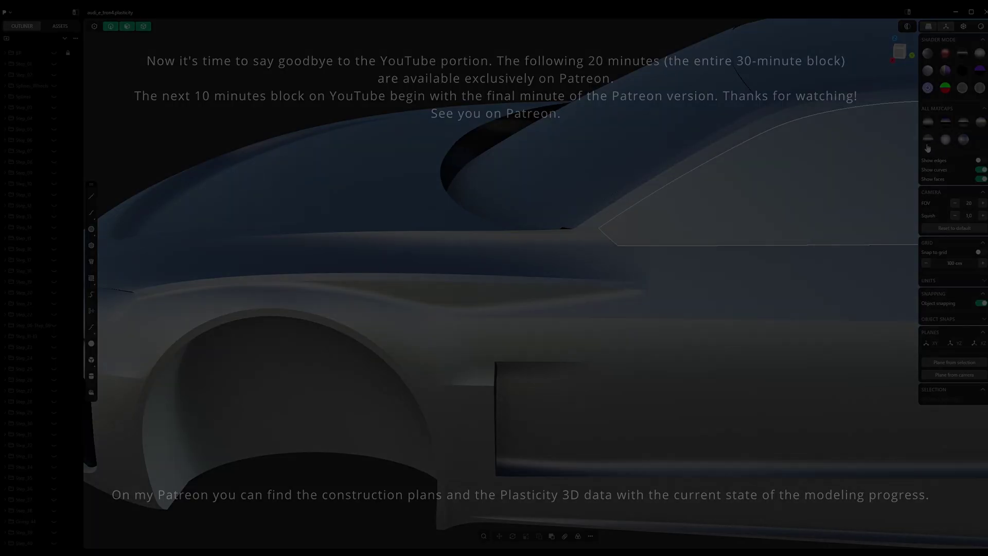